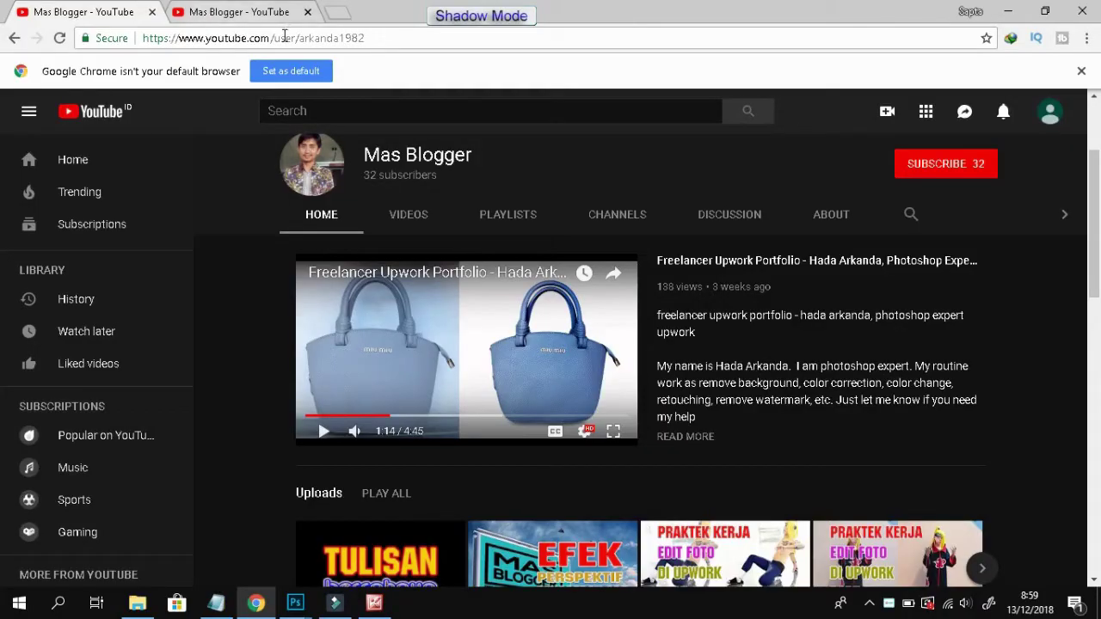
- Subscribe to the tutorial's YouTube channel with the red SUBSCRIBE button
click(934, 167)
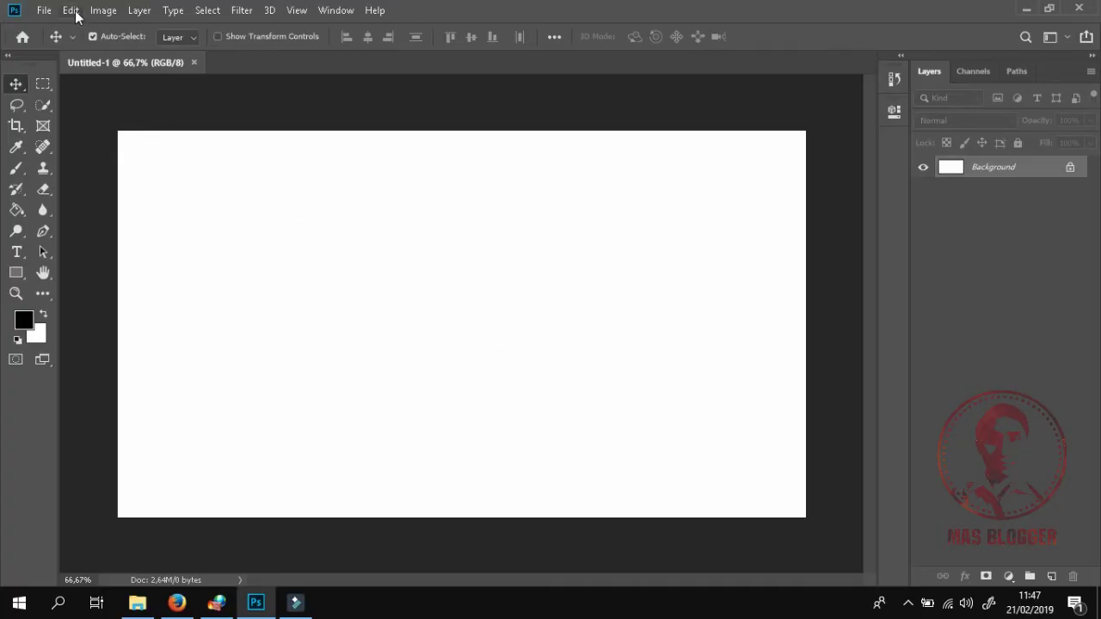
- Draw a wide rectangular frame on the left and a small square frame to its right
click(44, 127)
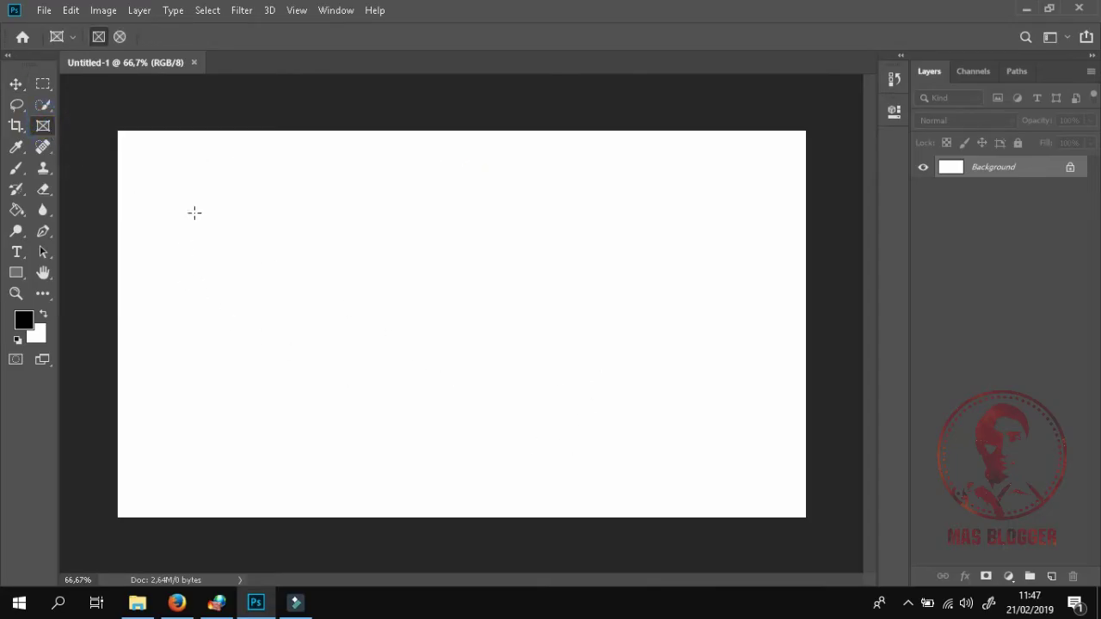
drag(199, 206, 434, 350)
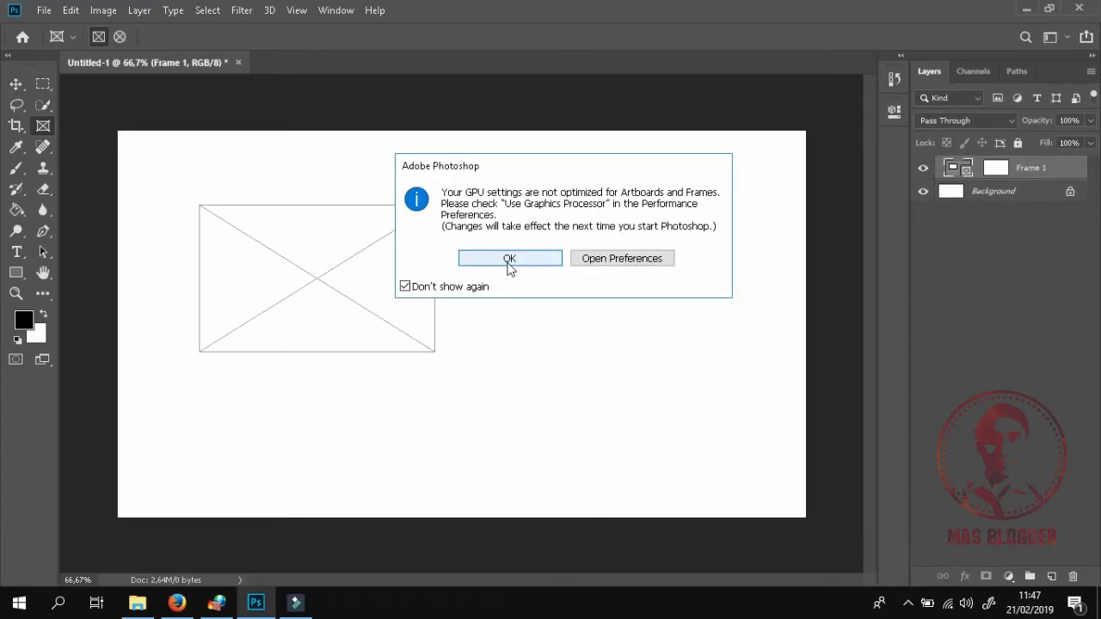
click(507, 262)
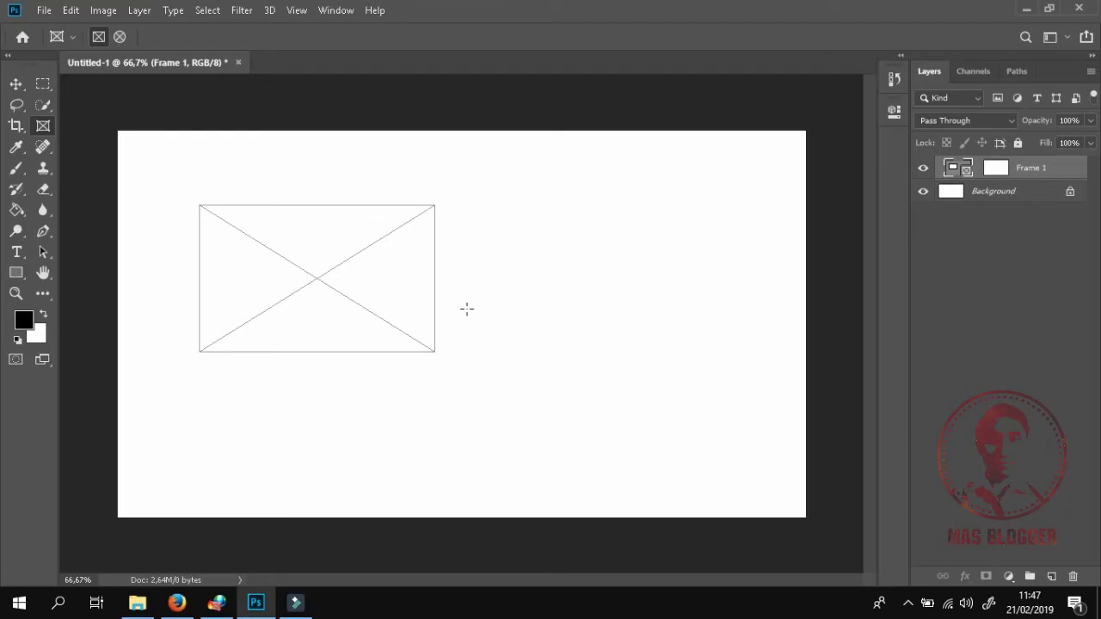
drag(536, 258, 610, 348)
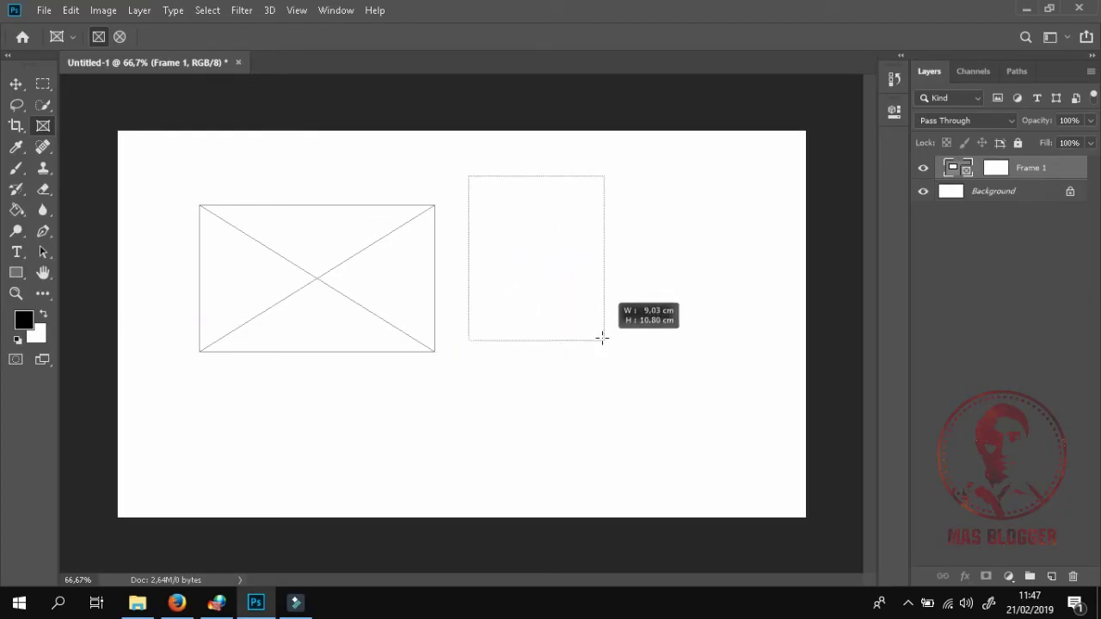
mouse_move(610, 347)
mouse_down()
mouse_move(598, 332)
mouse_move(643, 350)
mouse_move(597, 317)
mouse_move(646, 351)
mouse_move(600, 322)
mouse_move(618, 335)
mouse_up()
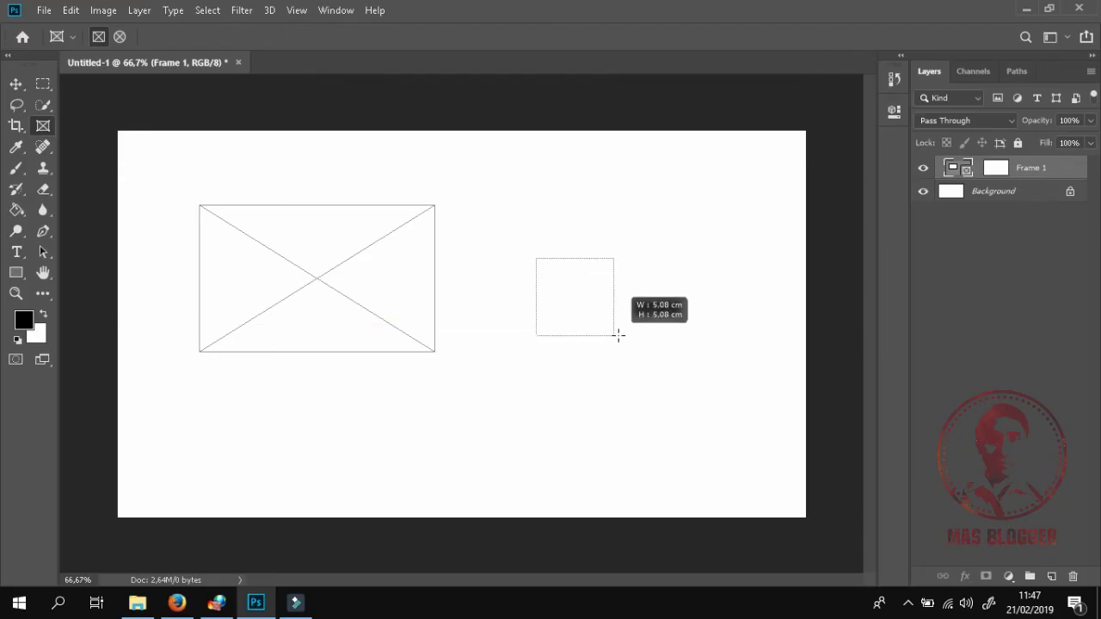
drag(618, 336, 624, 345)
- Drop cabin-countryside-daylight-1105391.jpg from Download Here into the large left frame
click(138, 602)
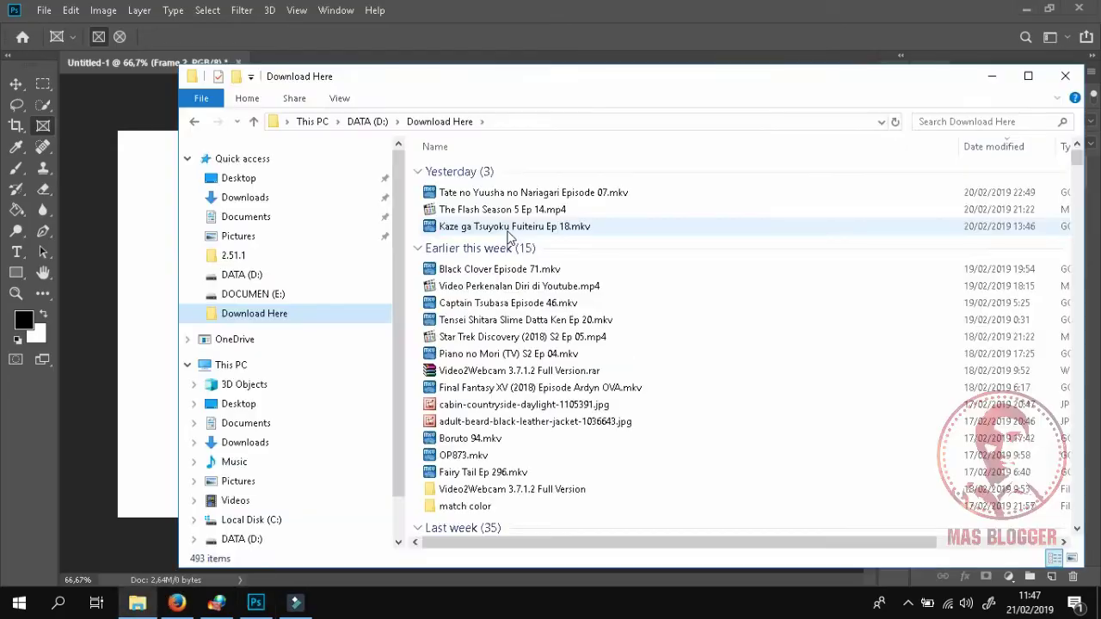
scroll(491, 406, down, 3)
click(485, 264)
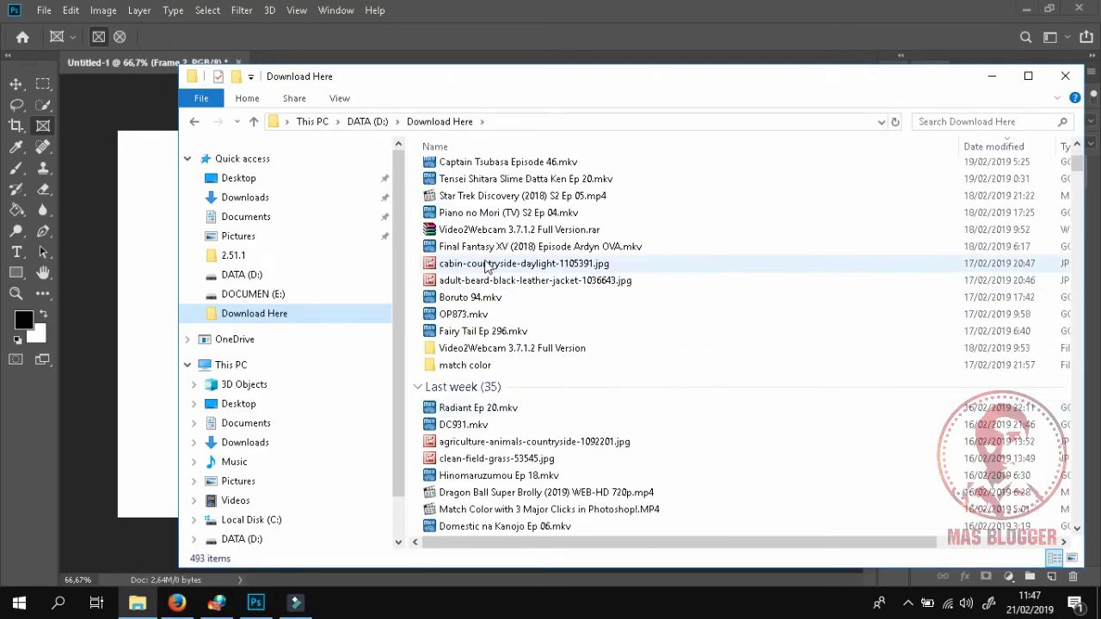
drag(651, 94, 963, 200)
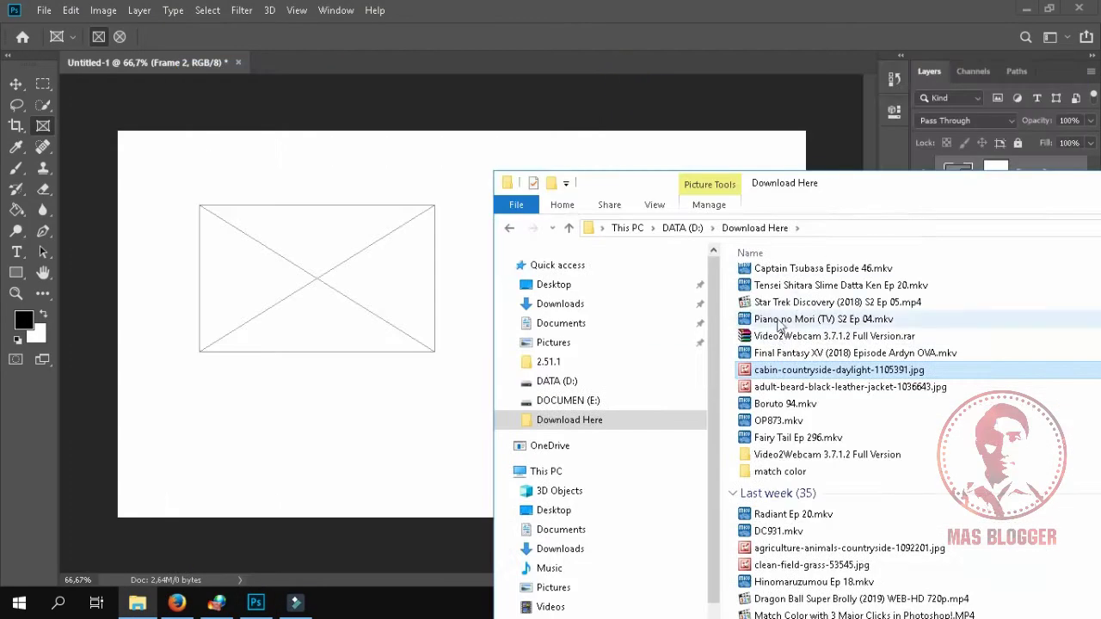
drag(800, 368, 392, 294)
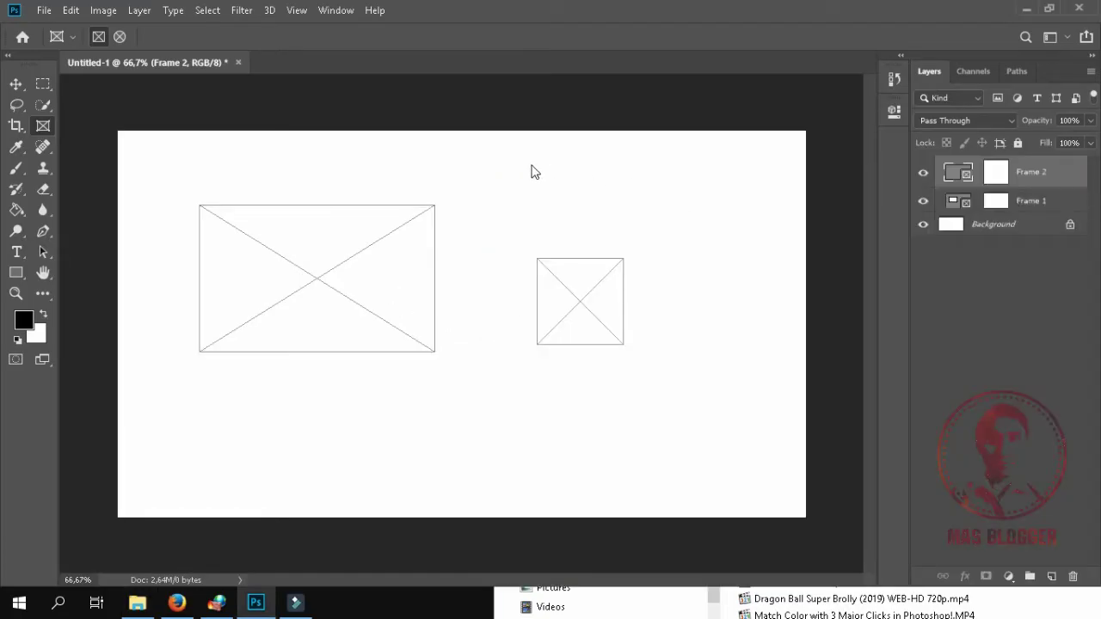
drag(533, 172, 274, 319)
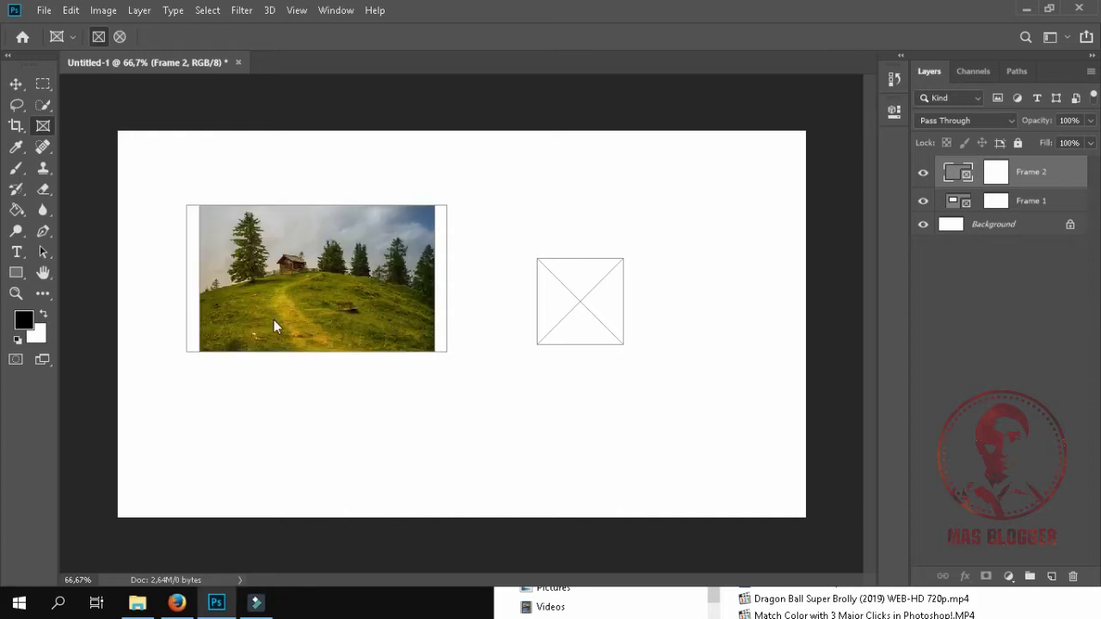
- Re-dock the document as a tab and open the cabin jpg as a separate document
drag(247, 252, 547, 62)
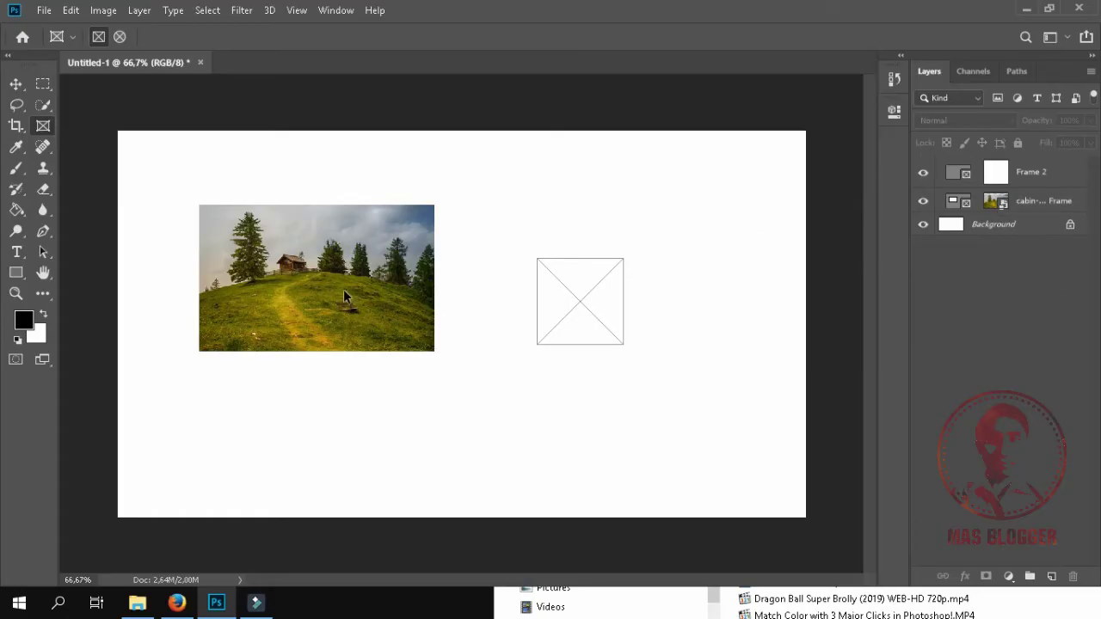
click(138, 602)
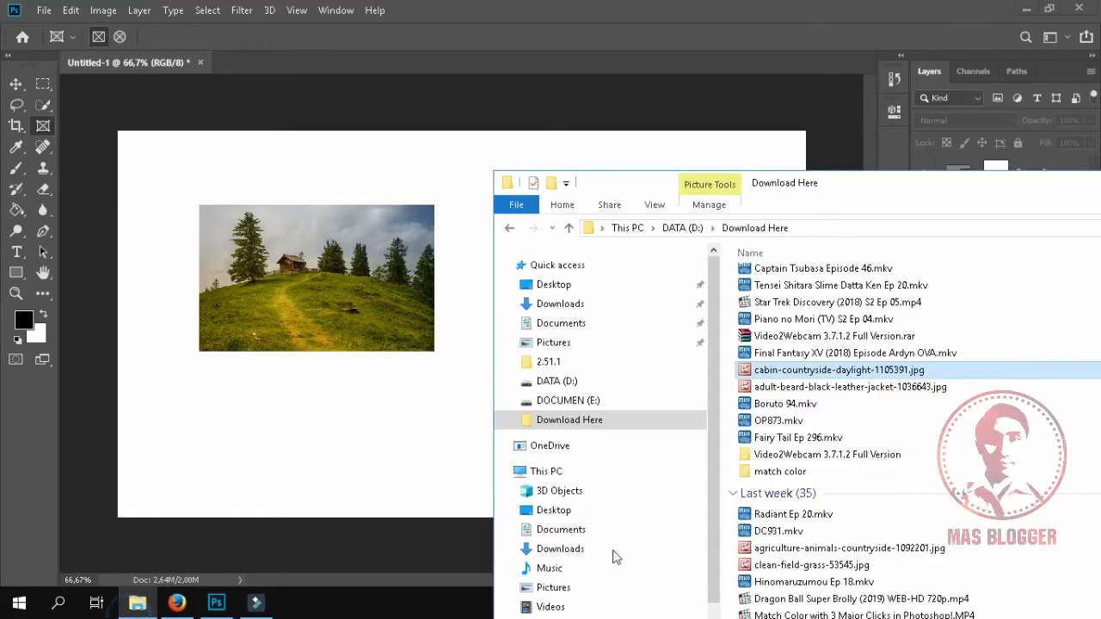
drag(783, 372, 420, 66)
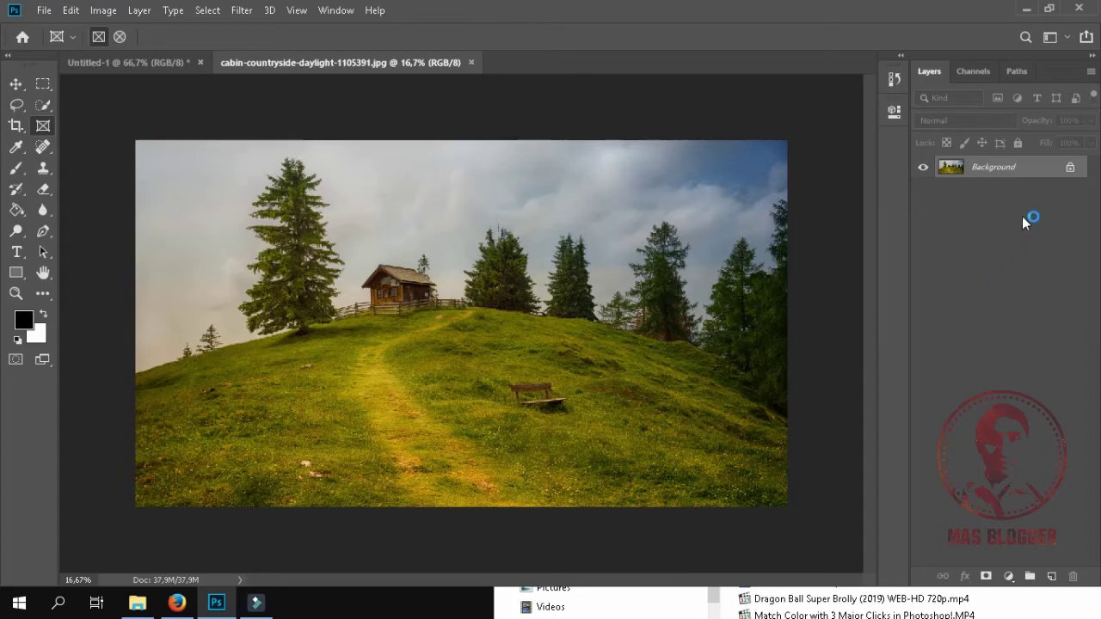
- Unlock the cabin photo's Background and copy the image into Untitled-1 as Layer 1
click(1070, 169)
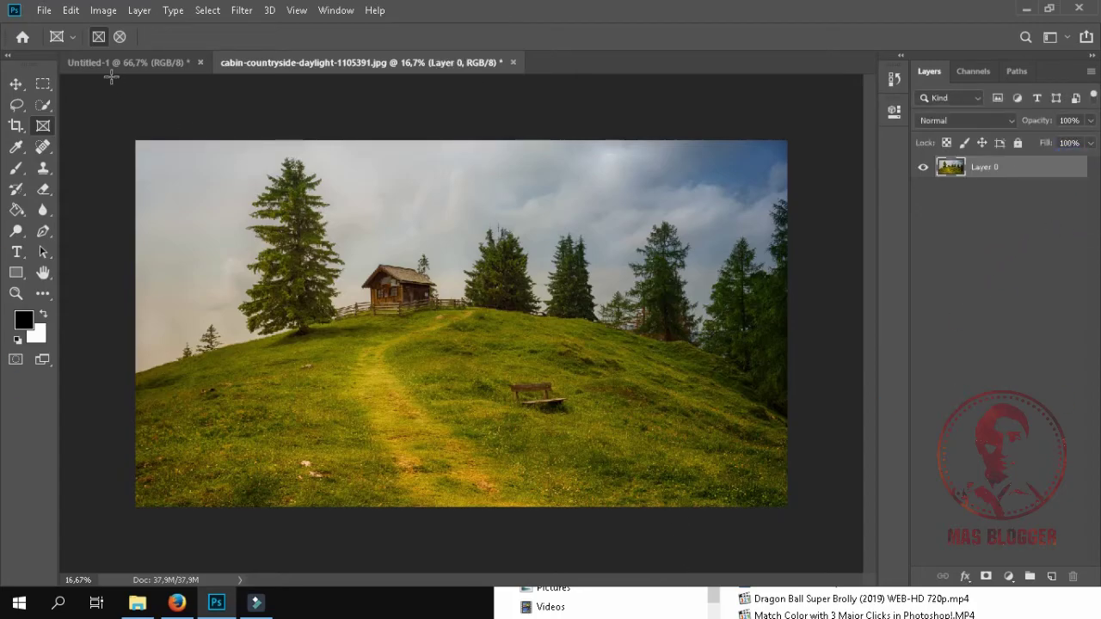
click(16, 83)
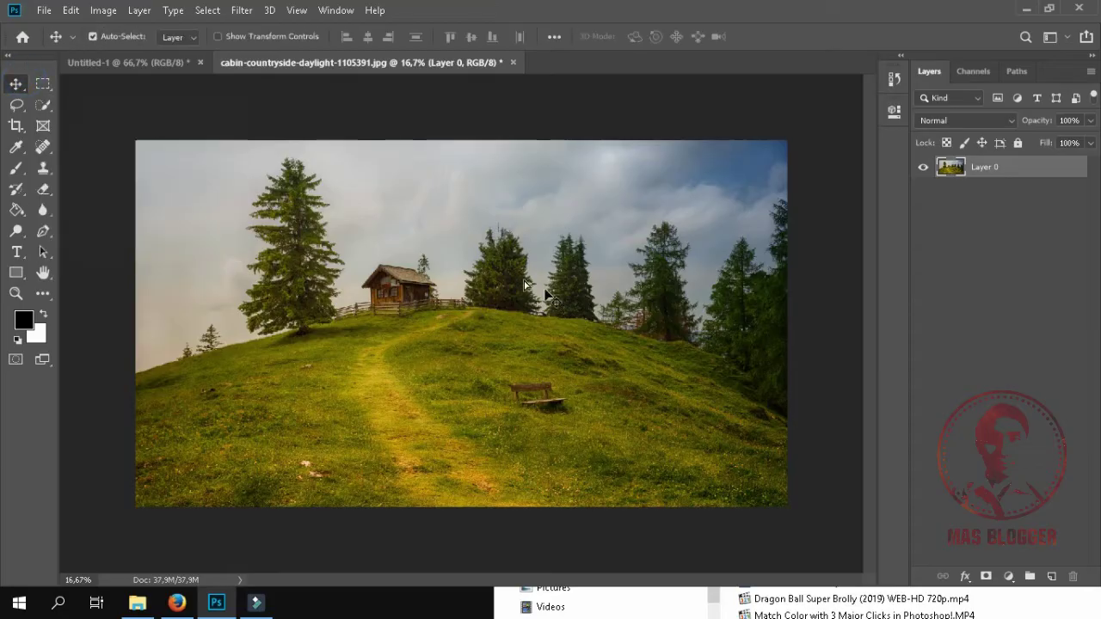
drag(525, 284, 508, 215)
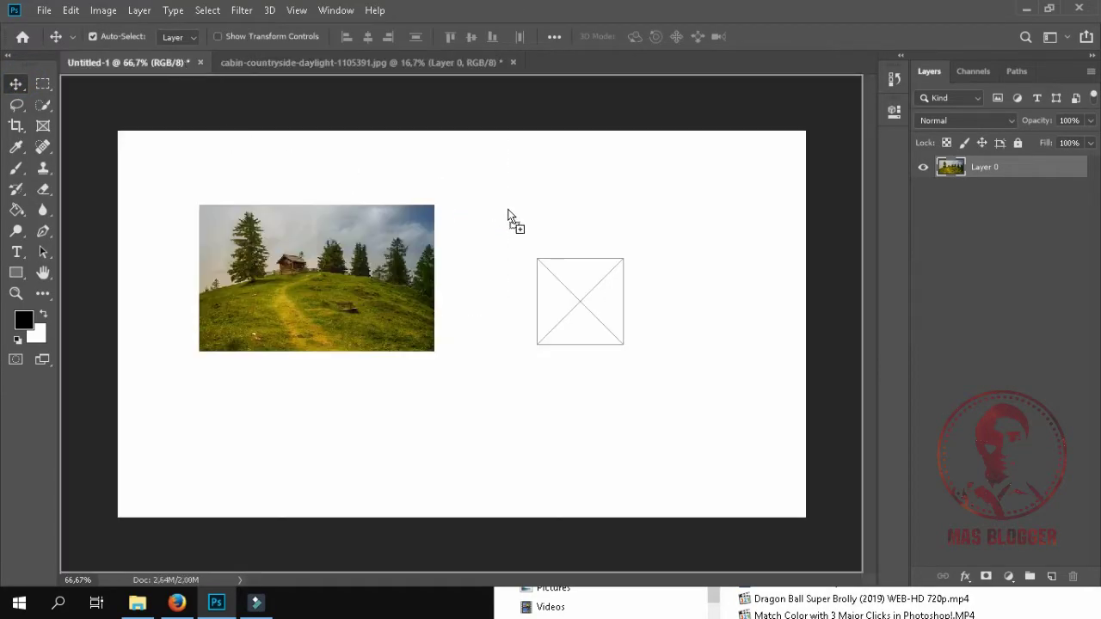
drag(508, 215, 609, 323)
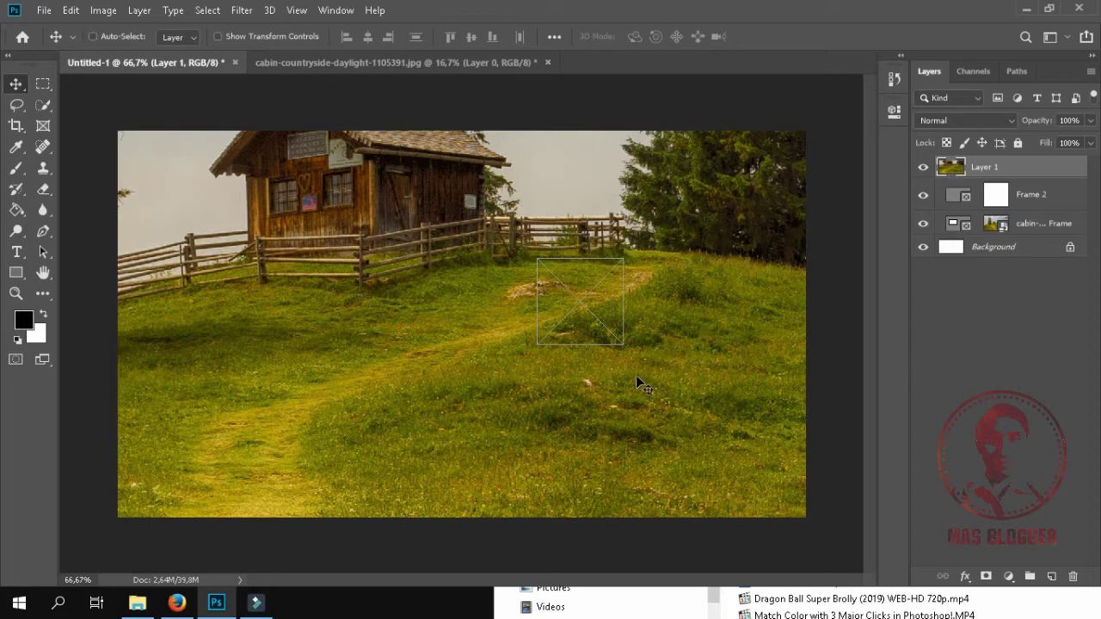
- Scale the cabin photo down with Free Transform and clip Layer 1 into Frame 2
key(ctrl+t)
key(ctrl+minus)
scroll(569, 426, down, 3)
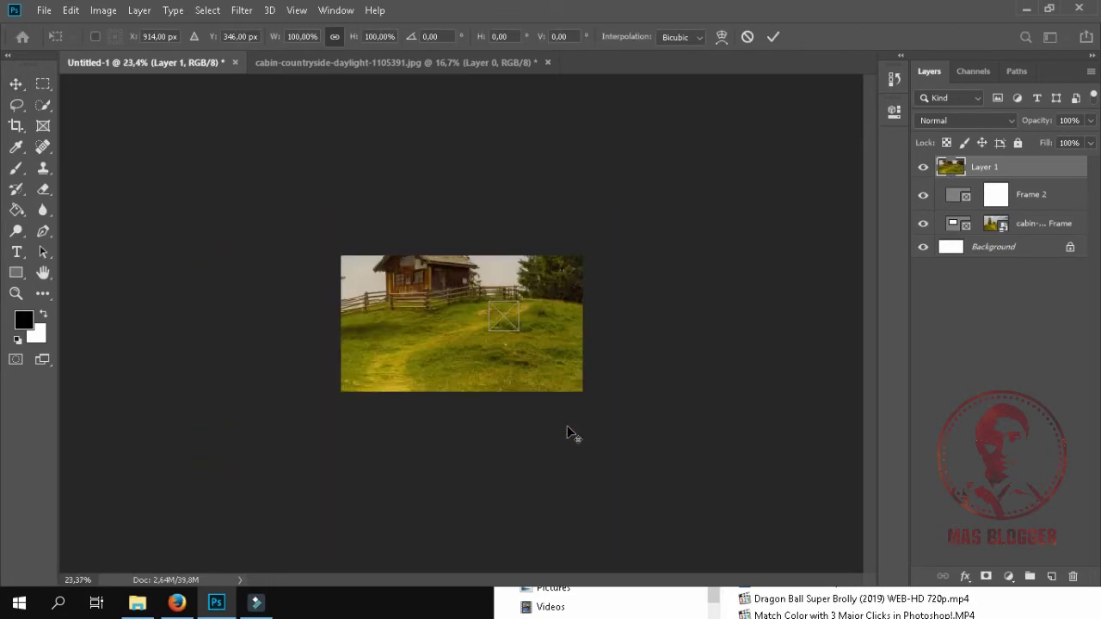
scroll(565, 436, down, 3)
mouse_move(754, 175)
mouse_down()
mouse_move(307, 408)
mouse_move(493, 336)
mouse_move(514, 314)
mouse_up()
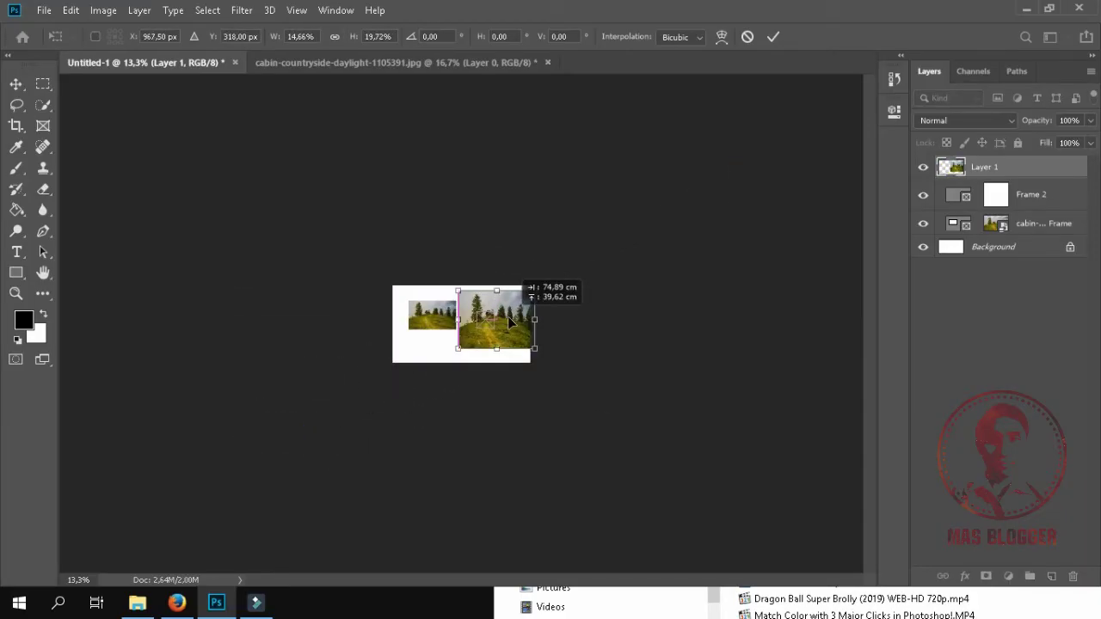
scroll(611, 324, up, 1)
scroll(611, 324, up, 2)
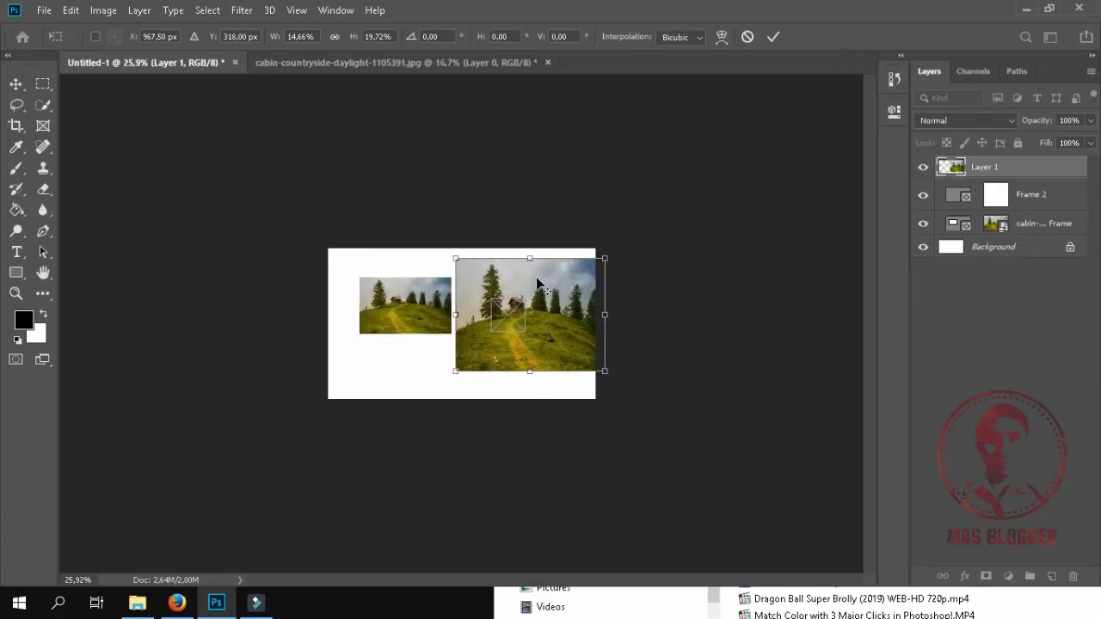
scroll(537, 284, up, 1)
drag(651, 235, 503, 342)
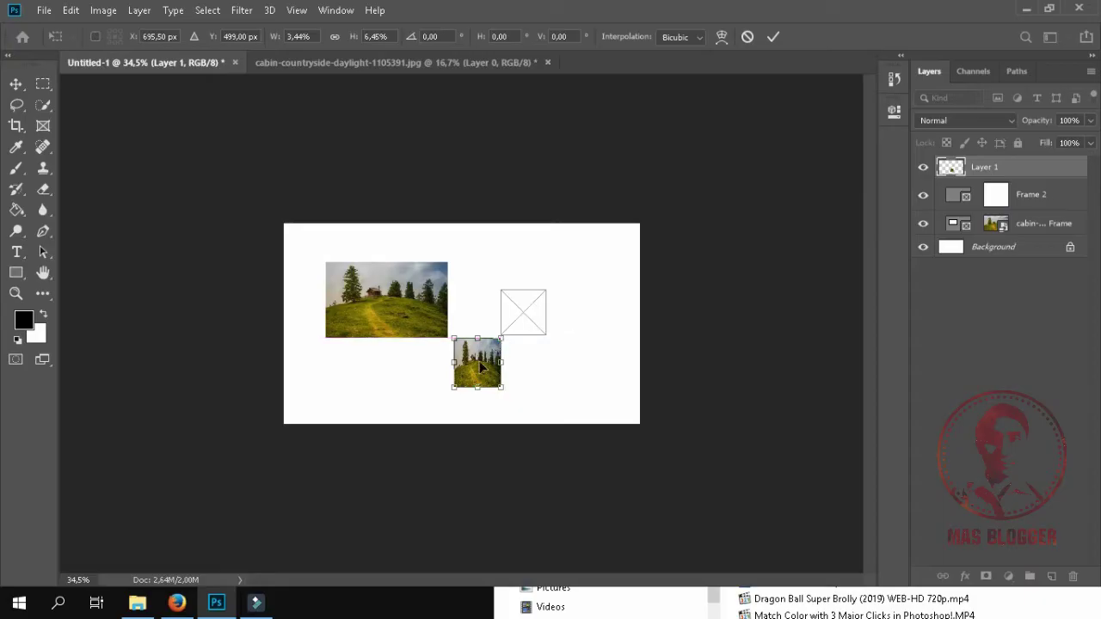
key(ctrl+z)
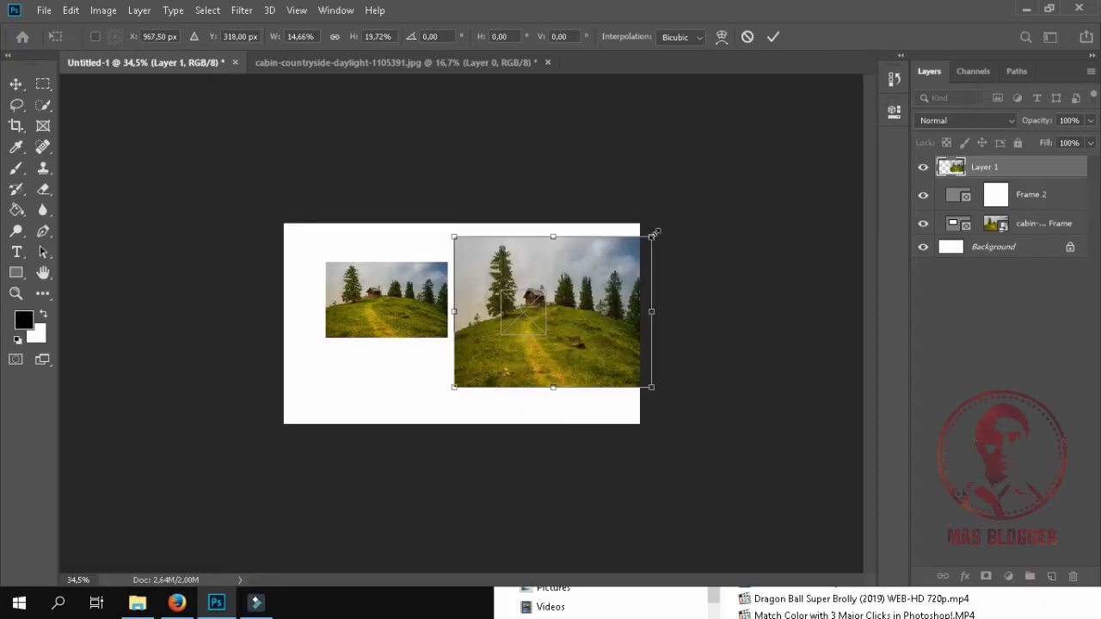
drag(653, 234, 555, 310)
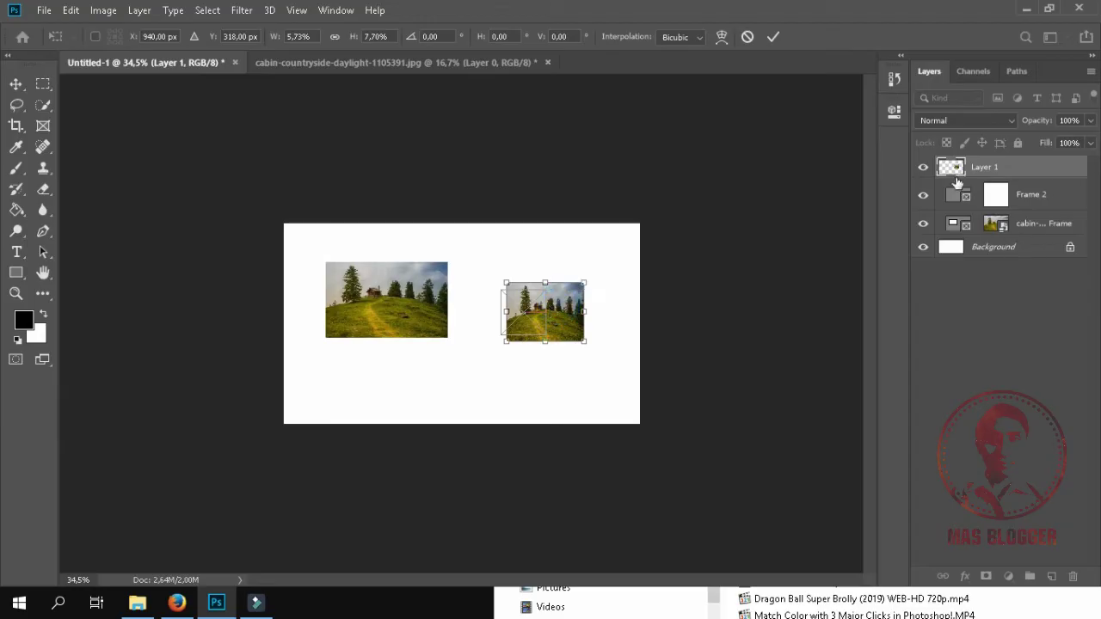
mouse_move(951, 167)
mouse_down()
mouse_move(996, 197)
mouse_move(993, 176)
mouse_up()
- Zoom in on the square frame and drag the cabin image left within it
scroll(593, 340, up, 2)
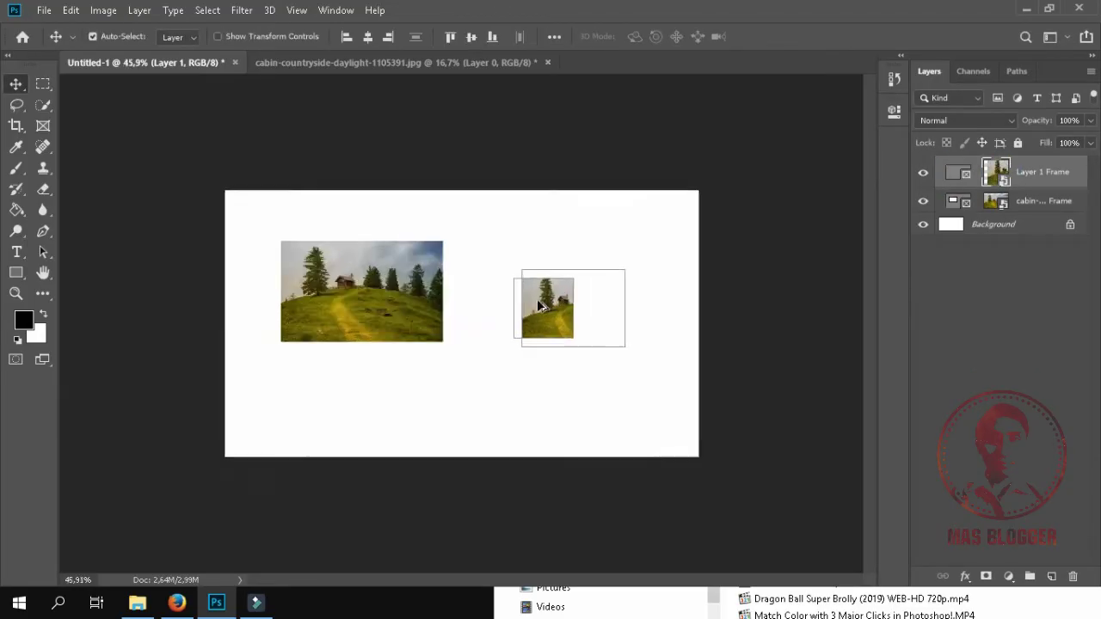
scroll(594, 340, up, 3)
scroll(670, 301, up, 2)
click(722, 249)
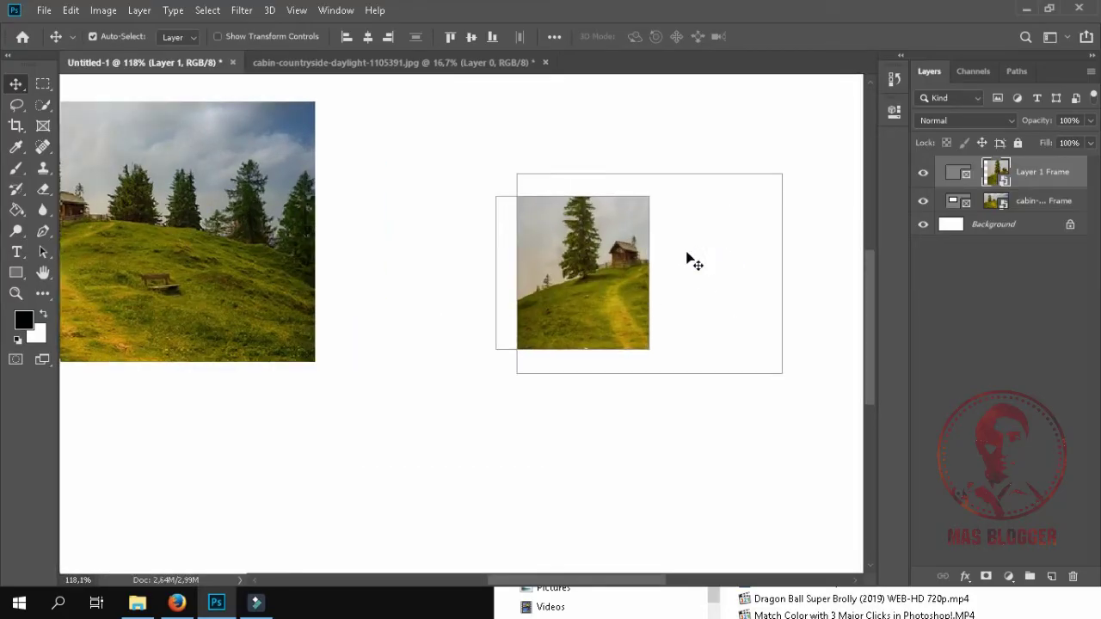
drag(629, 253, 590, 253)
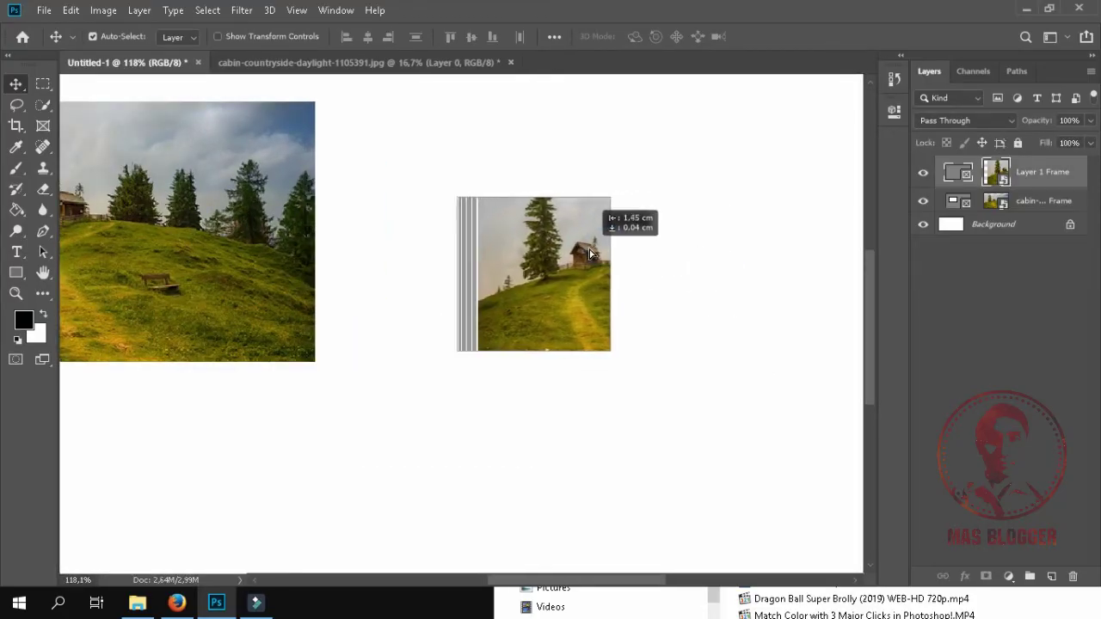
mouse_move(534, 278)
mouse_down()
mouse_move(444, 282)
mouse_move(551, 282)
mouse_up()
click(708, 288)
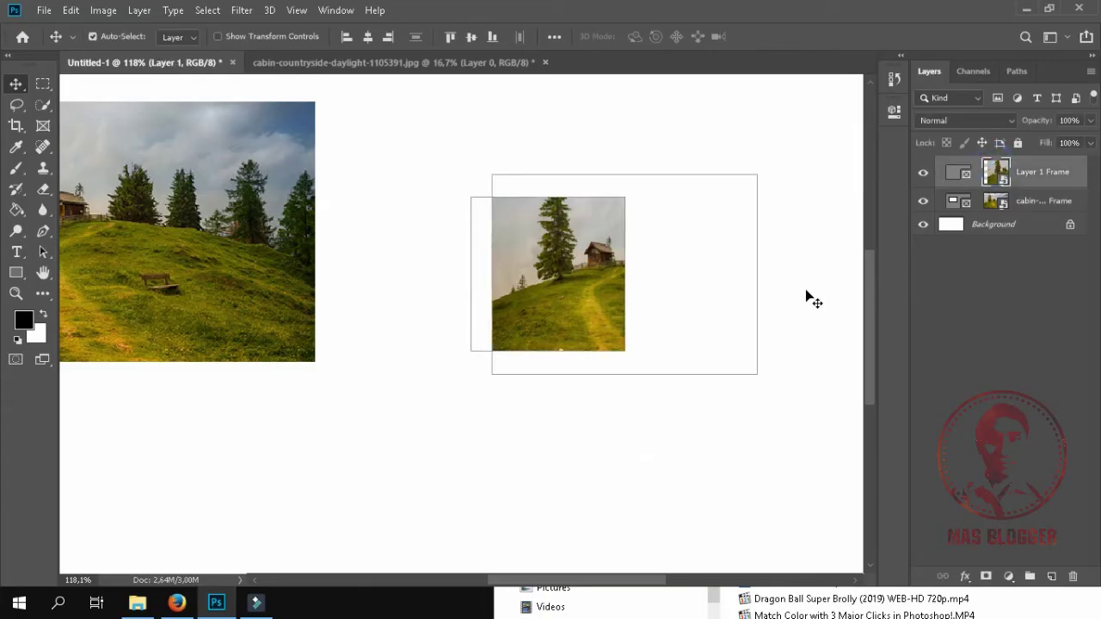
drag(721, 263, 684, 264)
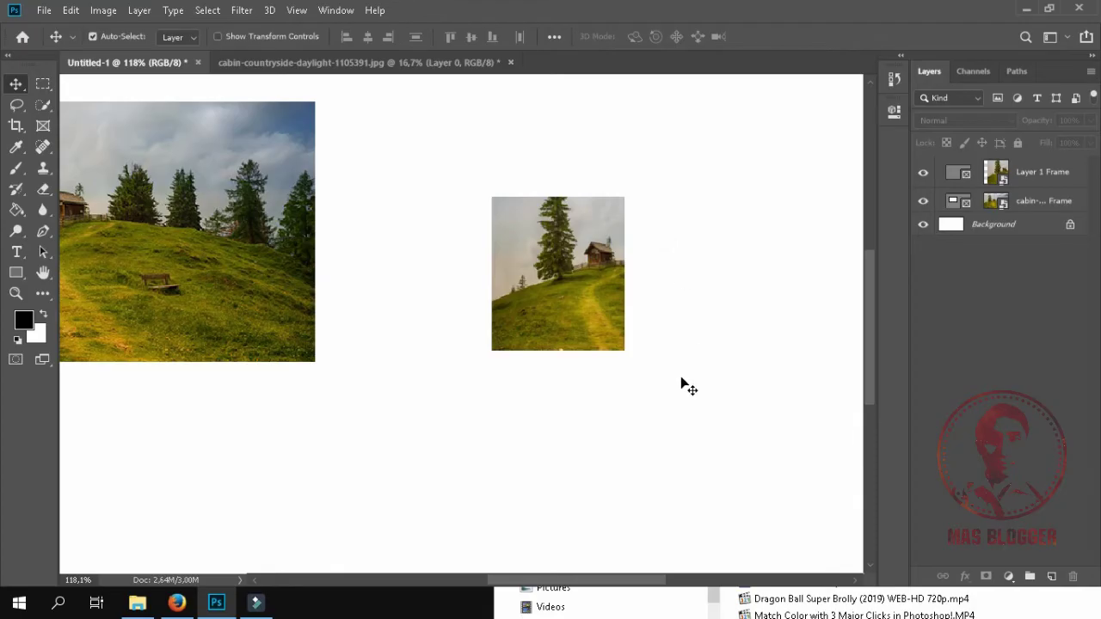
- Nudge the framed cabin photo four steps left in Free Transform and commit it
click(990, 176)
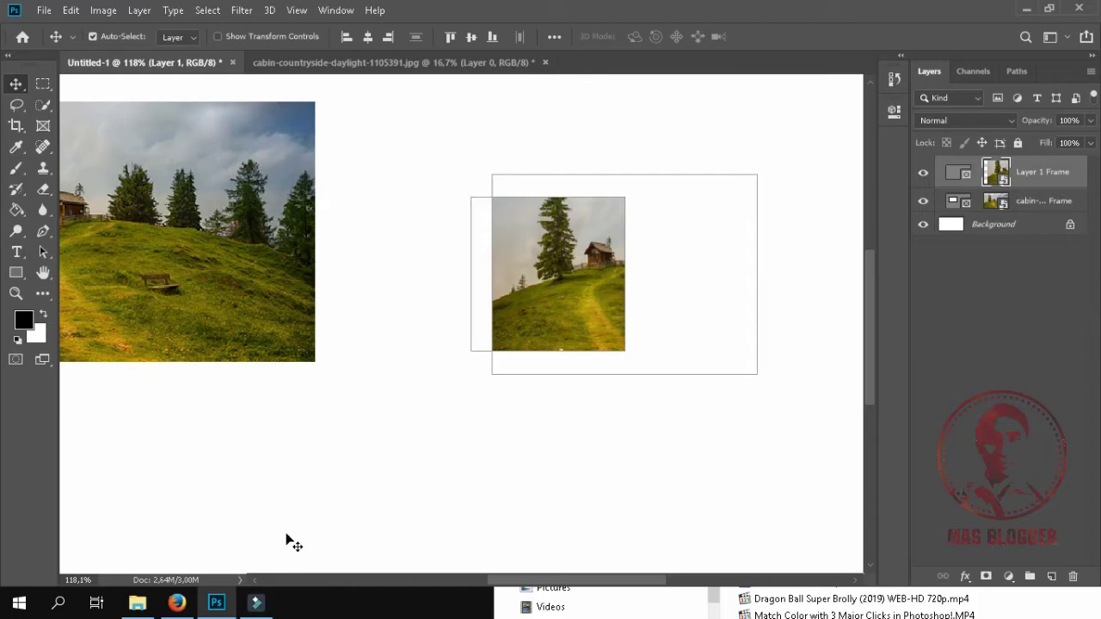
key(ctrl+t)
key(Left)
key(Left)
key(Left)
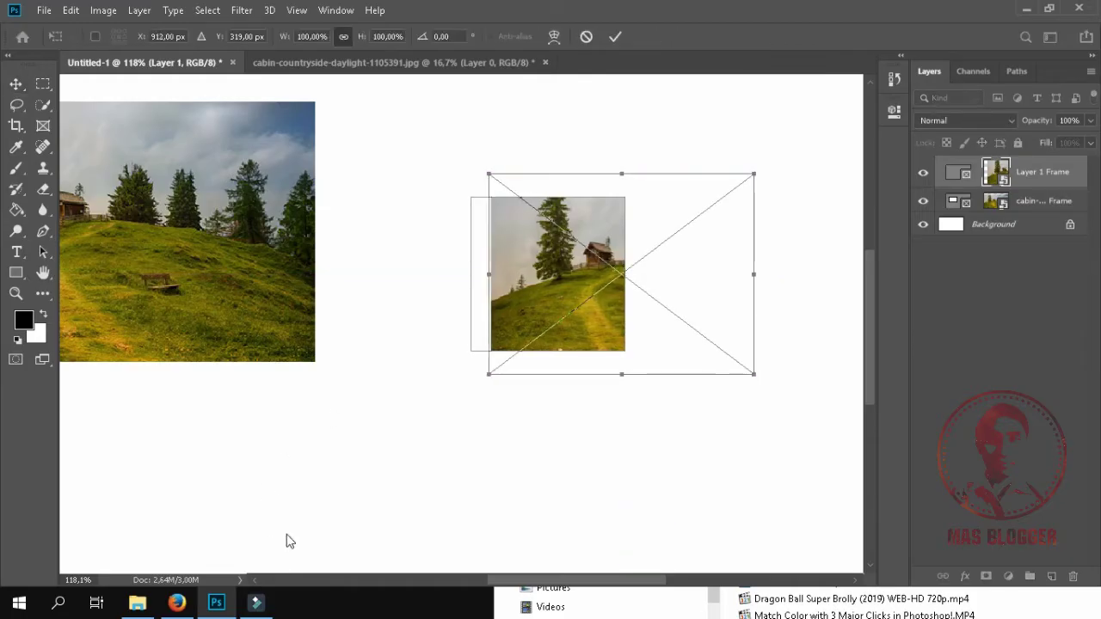
key(Left)
key(Left)
key(Left)
key(Left)
key(Left)
key(Left)
key(Left)
key(Left)
key(Left)
key(Left)
key(Left)
key(Left)
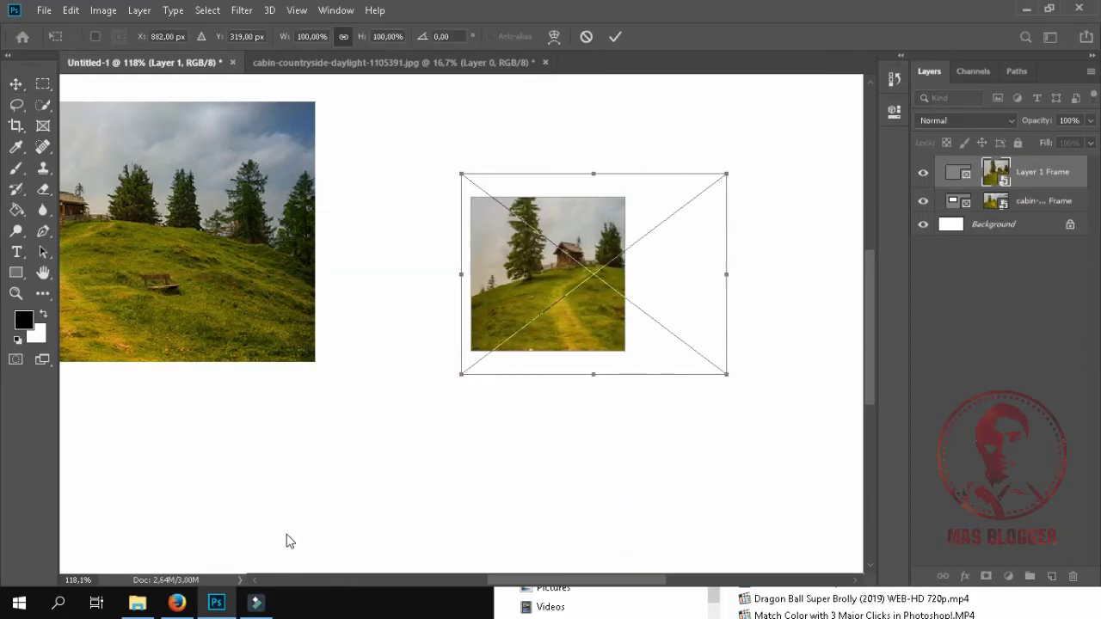
key(Left)
key(Left)
key(Left)
key(Left)
key(Left)
key(Left)
key(Left)
key(Left)
key(Left)
key(Left)
key(Left)
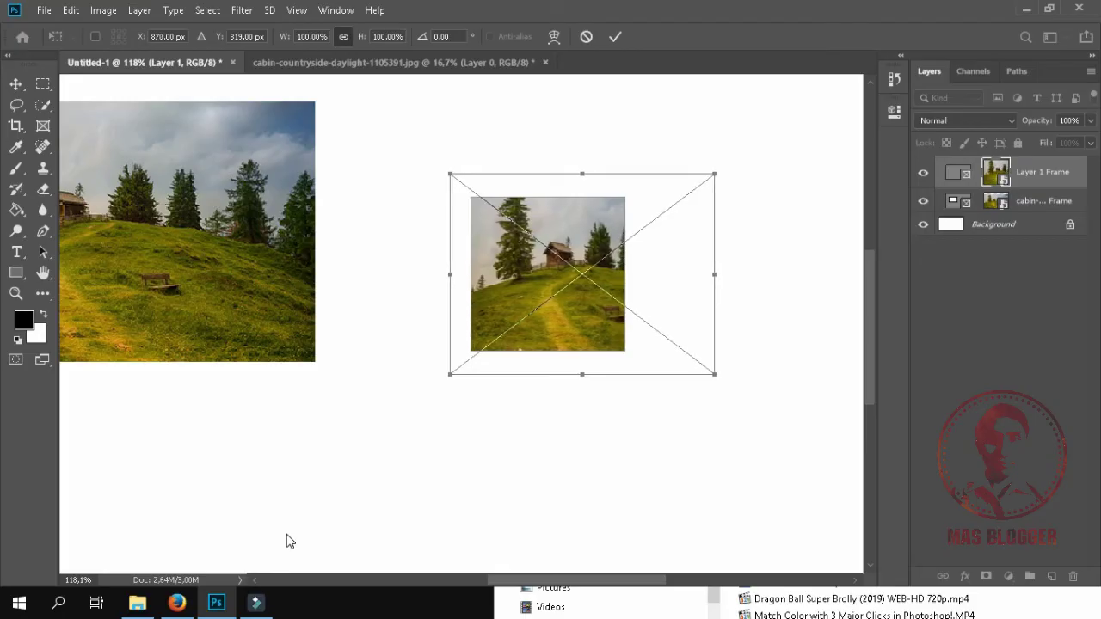
key(Left)
key(Left)
click(614, 36)
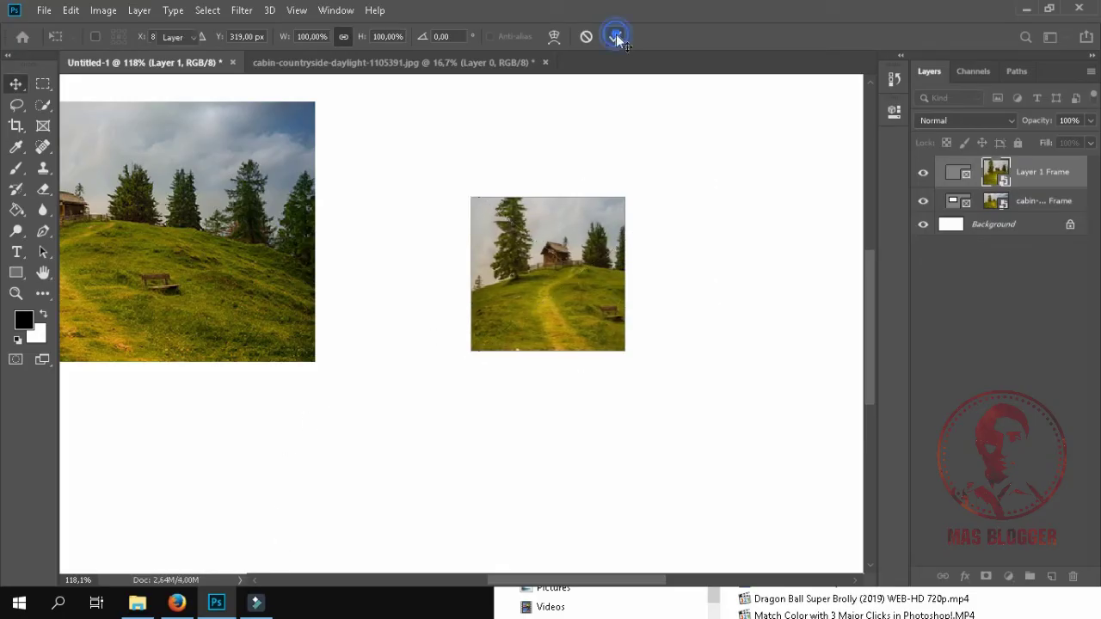
key(ctrl+minus)
key(ctrl+minus)
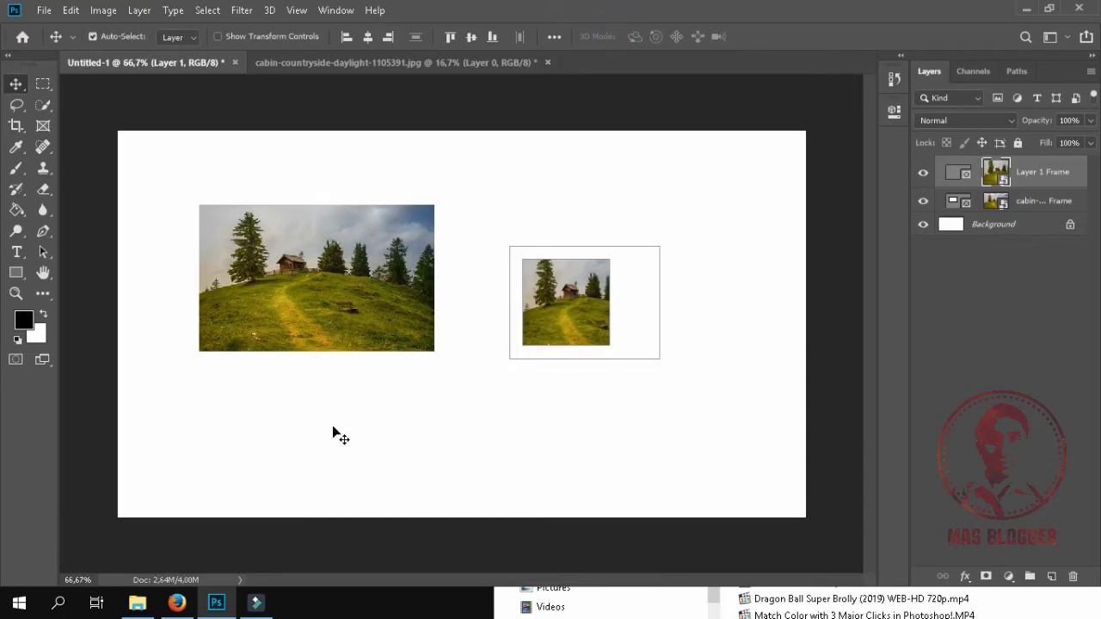
click(333, 425)
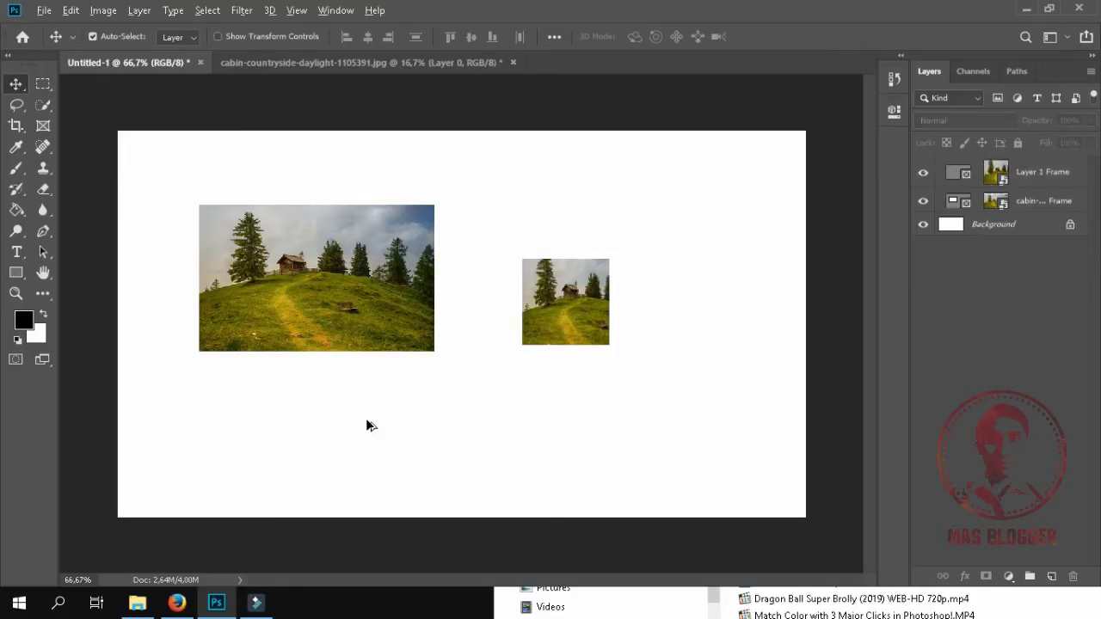
- Marquee-select both framed cabin layers and delete them, leaving a blank white canvas
mouse_move(366, 421)
mouse_down()
mouse_move(568, 440)
mouse_move(86, 335)
mouse_move(509, 261)
mouse_up()
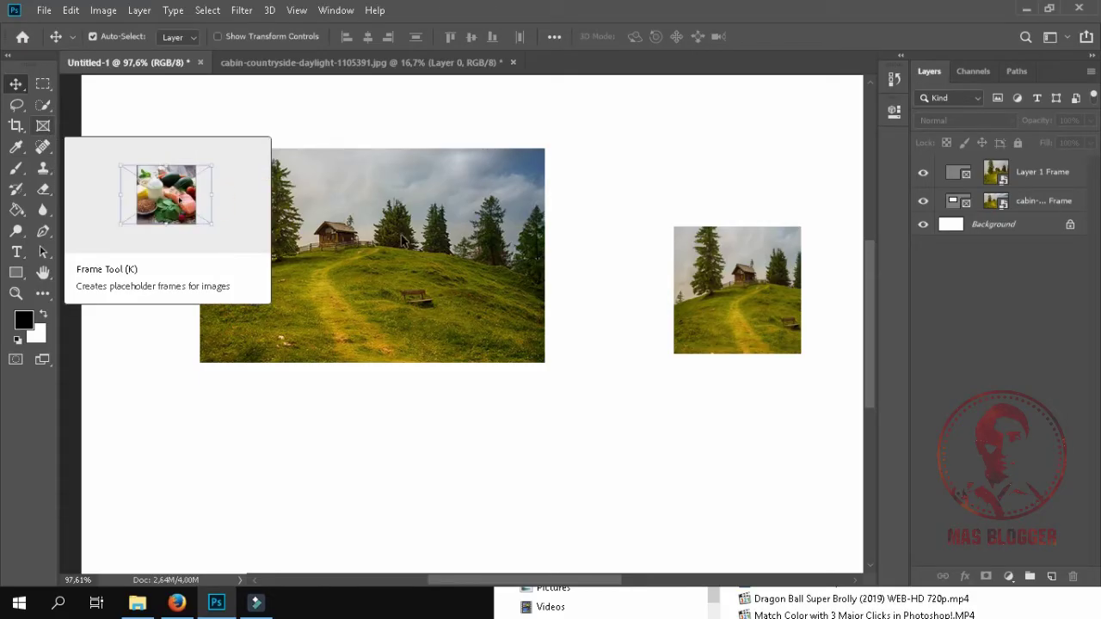
scroll(288, 363, down, 2)
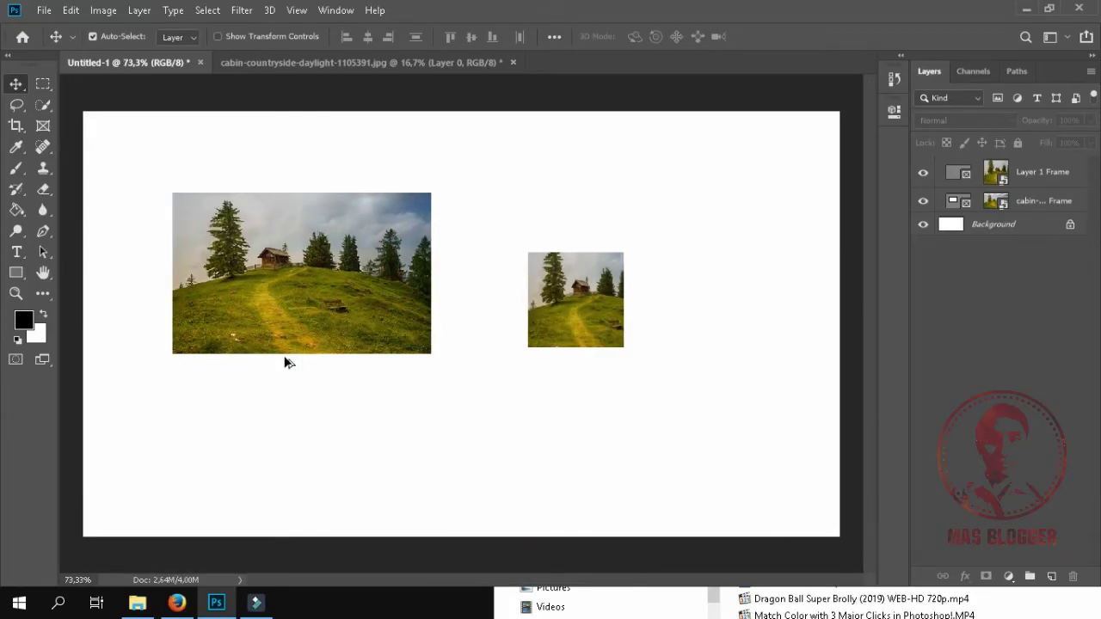
drag(678, 430, 115, 181)
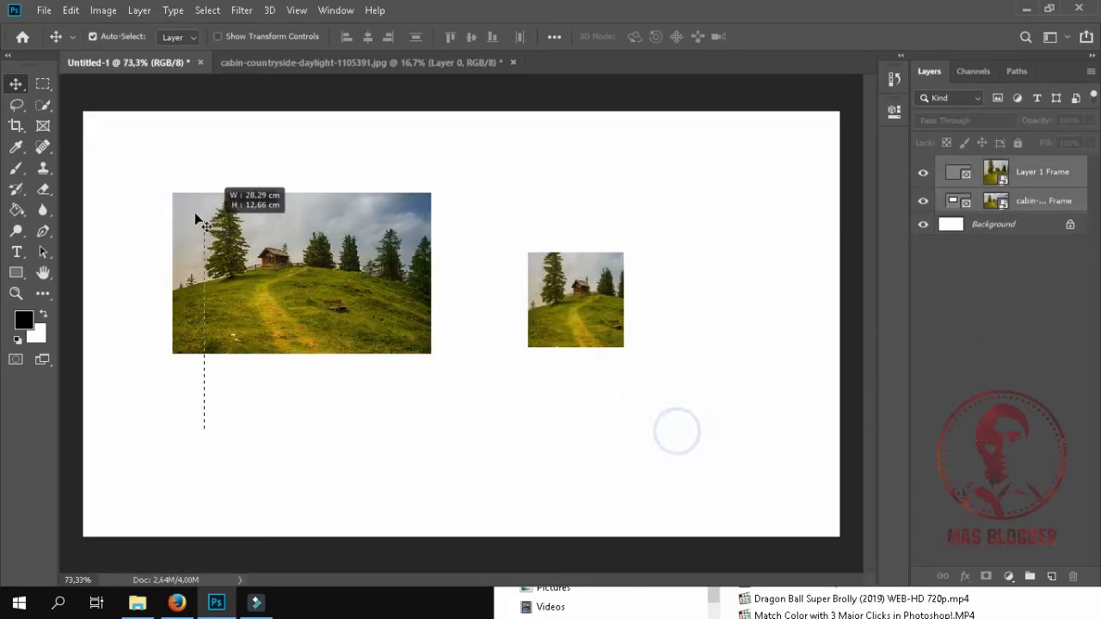
key(Delete)
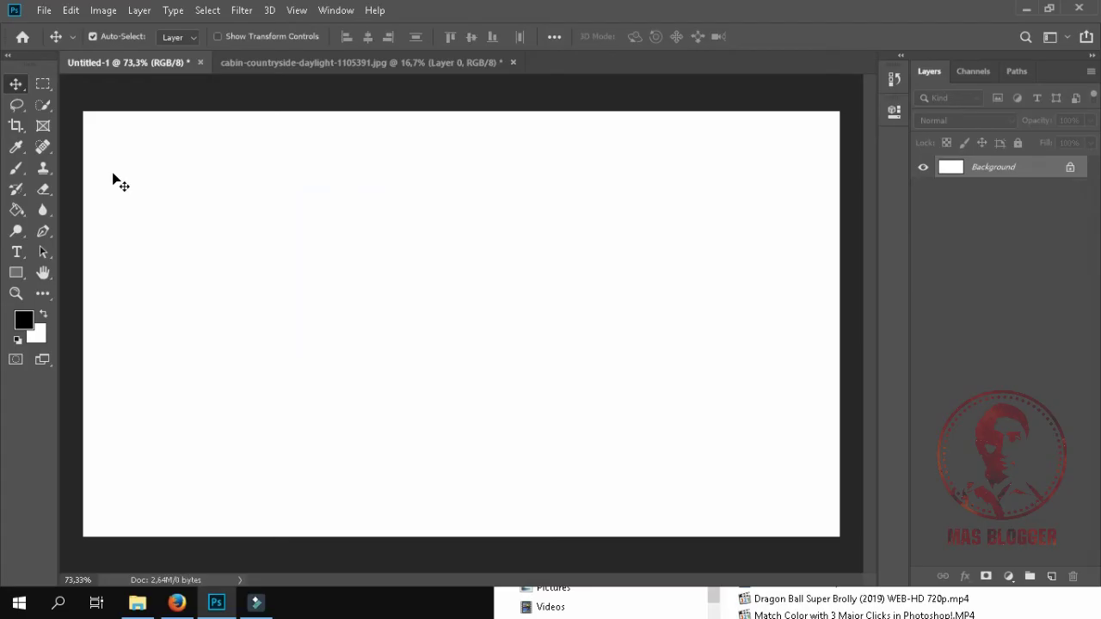
scroll(501, 372, up, 1)
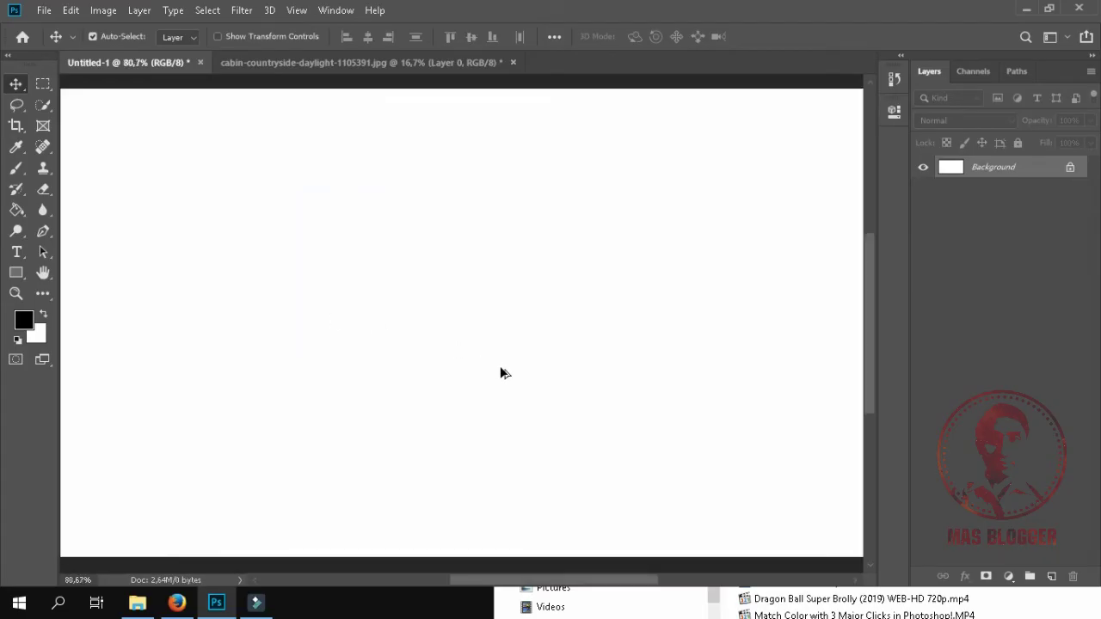
- Draw six black vertical rectangles of varying sizes and select layers Rectangle 1–6
click(17, 272)
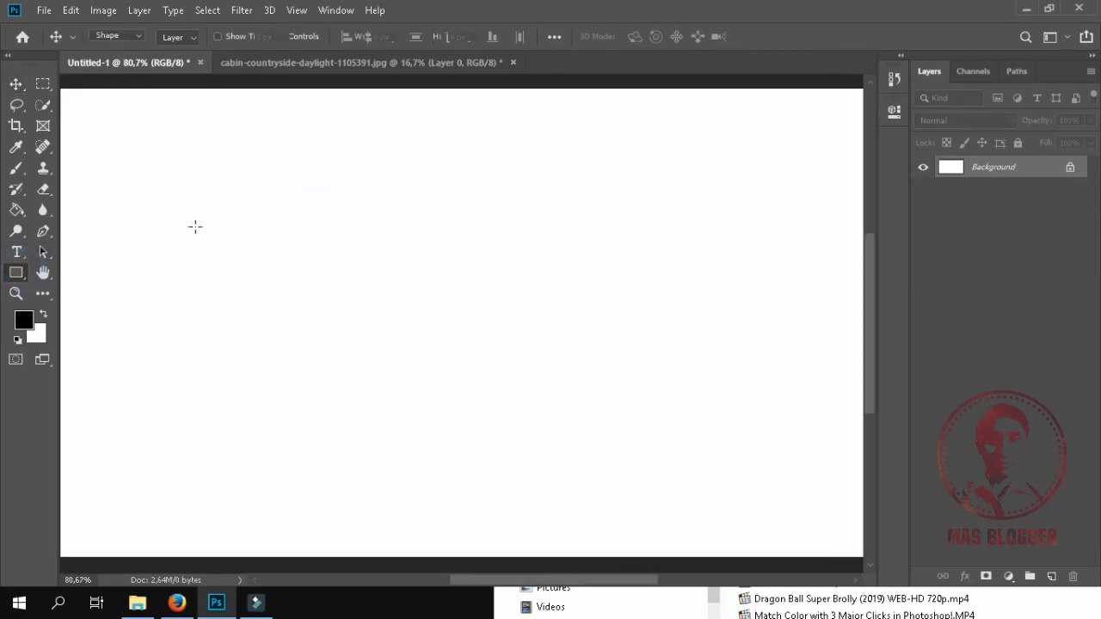
mouse_move(176, 180)
mouse_down()
mouse_move(194, 378)
mouse_move(217, 387)
mouse_up()
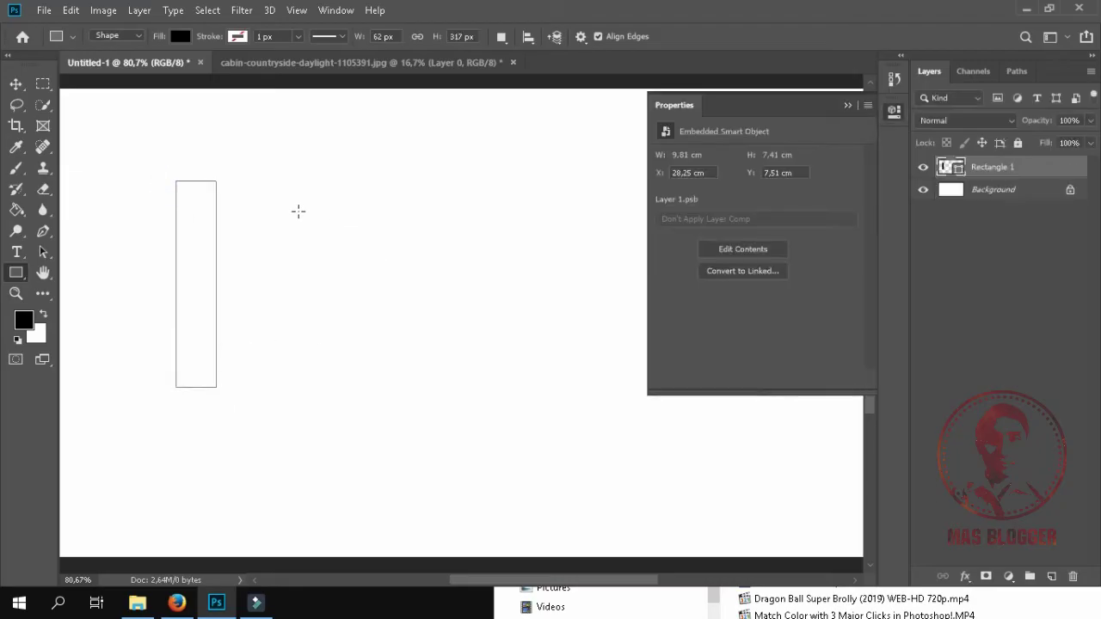
click(846, 106)
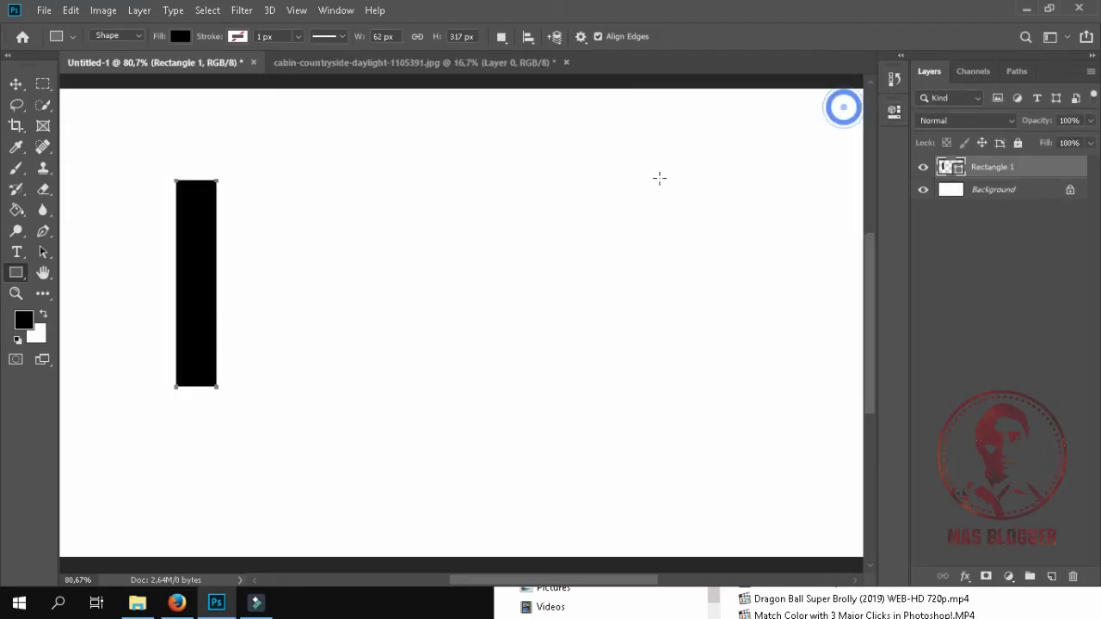
drag(296, 214, 318, 370)
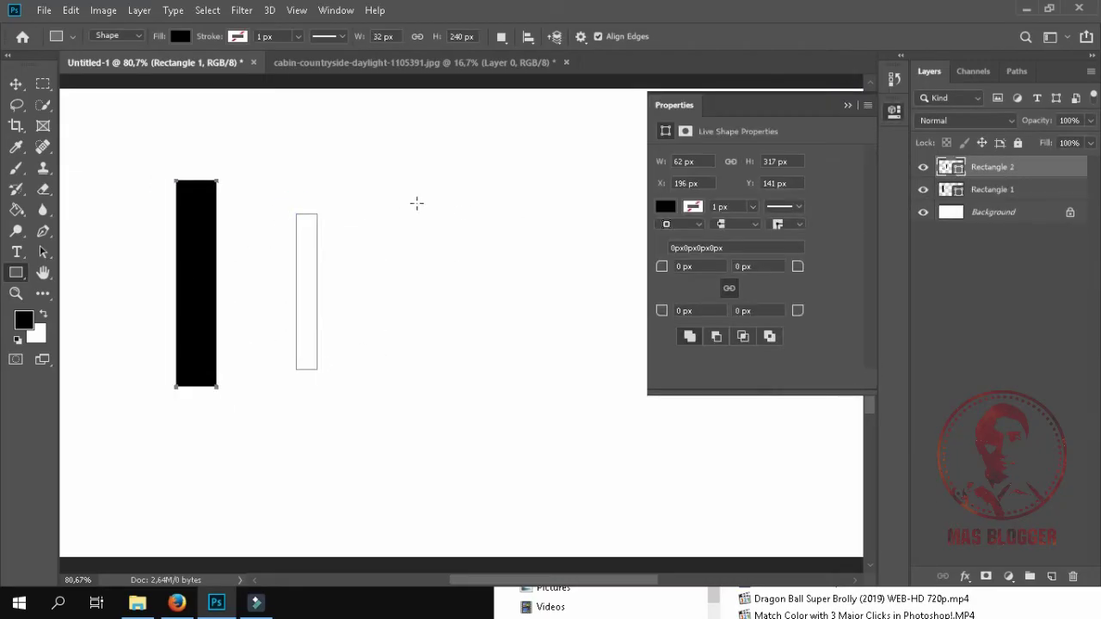
mouse_move(401, 185)
mouse_down()
mouse_move(401, 339)
mouse_move(455, 367)
mouse_move(430, 393)
mouse_up()
mouse_move(514, 167)
mouse_down()
mouse_move(533, 398)
mouse_move(556, 383)
mouse_move(556, 405)
mouse_up()
mouse_move(616, 194)
mouse_down()
mouse_move(616, 320)
mouse_move(635, 375)
mouse_up()
click(848, 105)
mouse_move(693, 222)
mouse_down()
mouse_move(688, 359)
mouse_move(704, 378)
mouse_up()
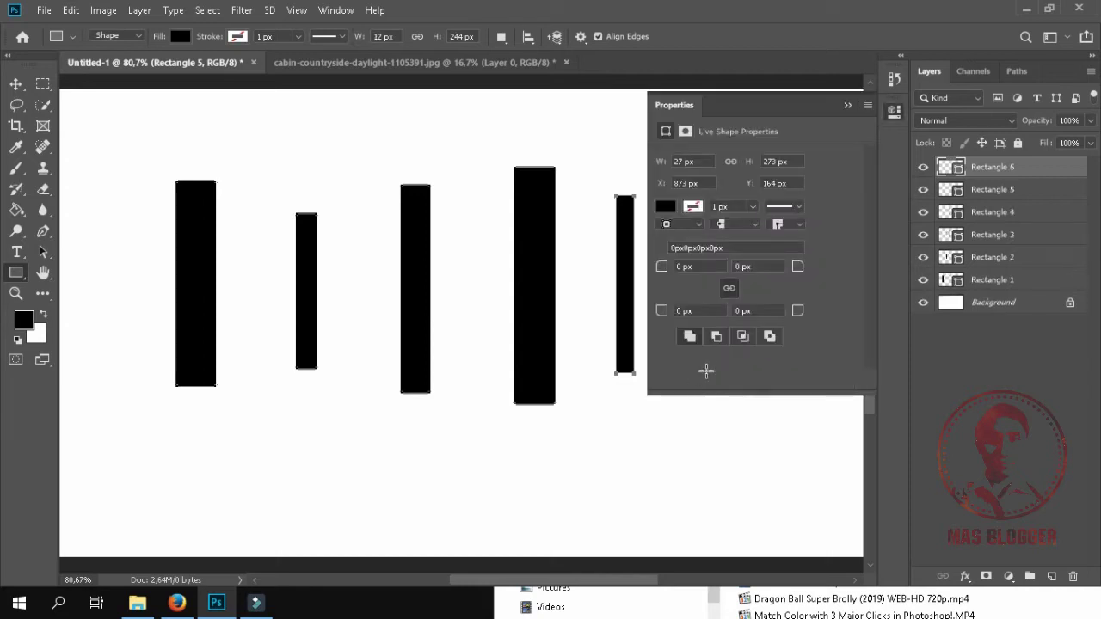
click(846, 109)
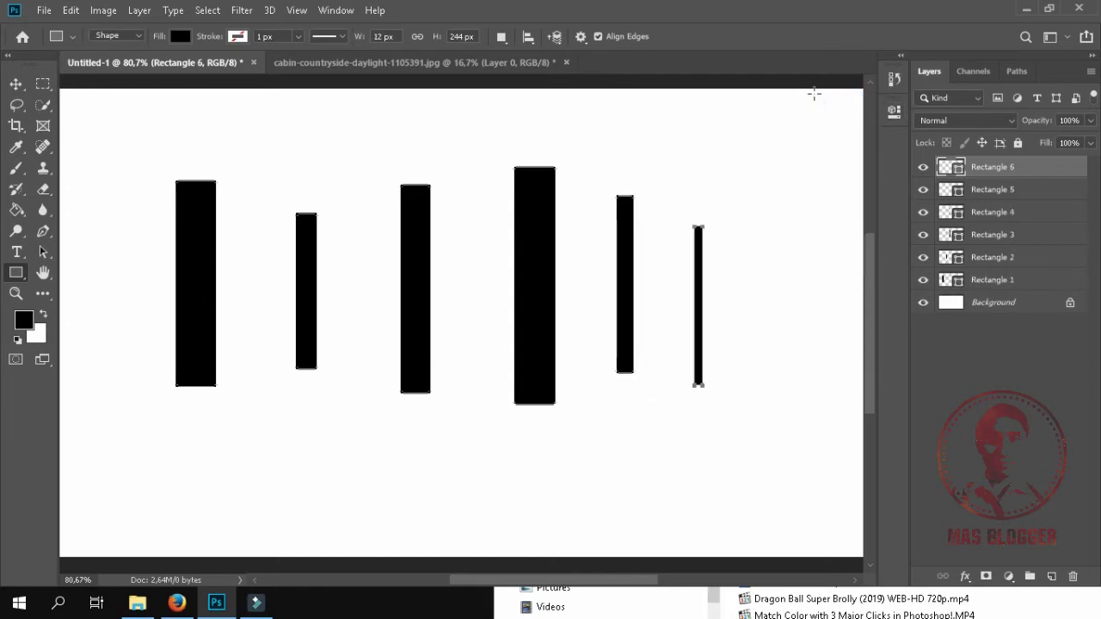
click(16, 84)
shift+click(1043, 282)
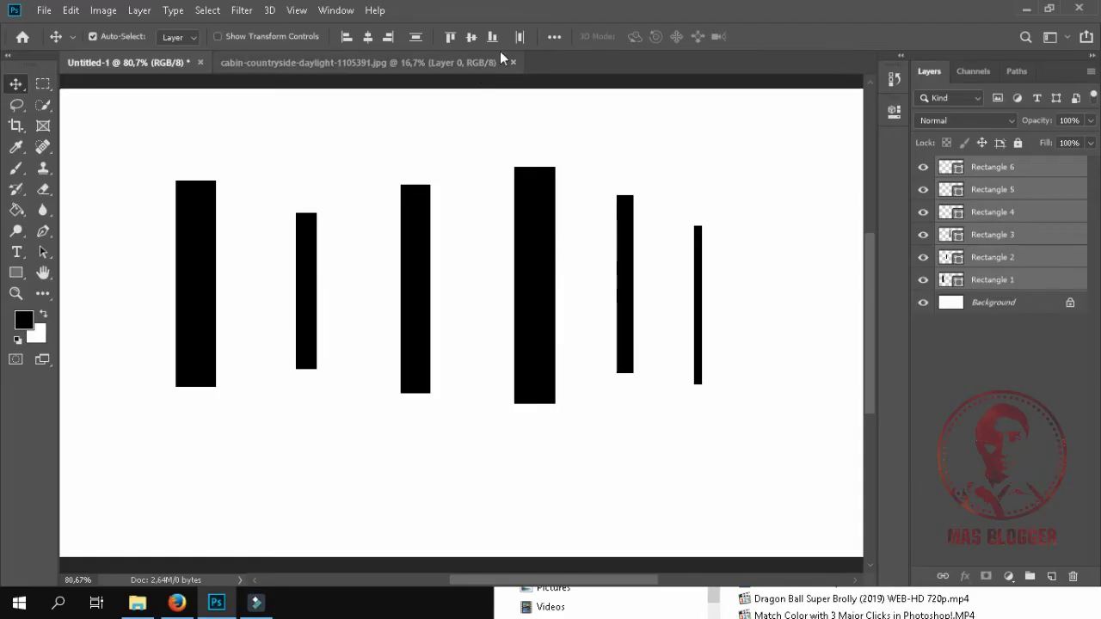
- Distribute the rectangles horizontally and vertically, then delete all of them
click(519, 38)
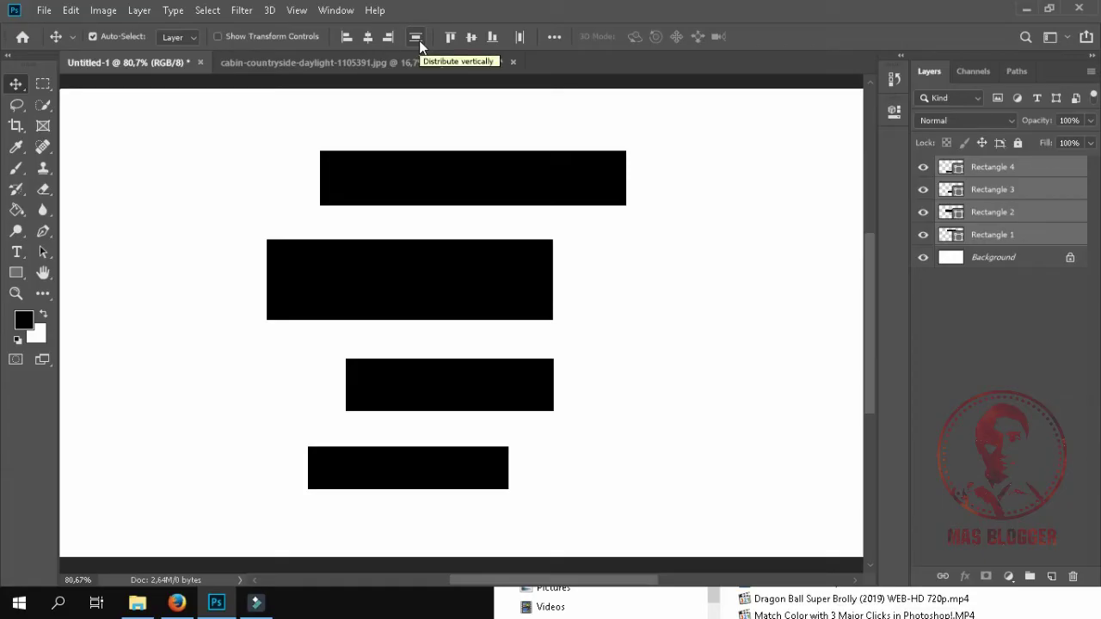
click(417, 38)
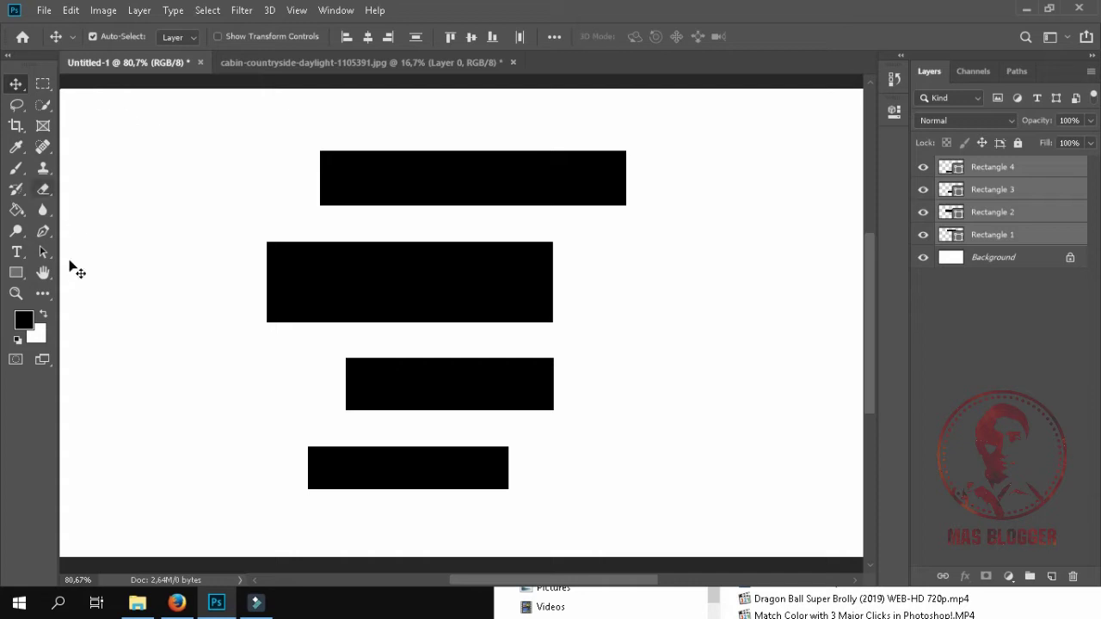
click(41, 253)
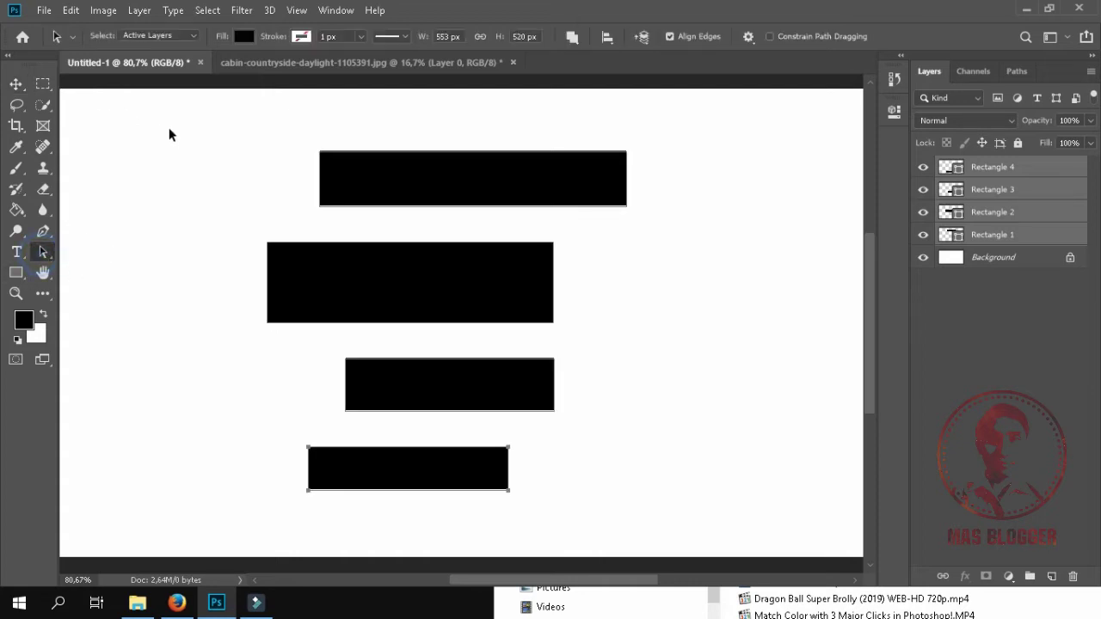
drag(169, 127, 659, 512)
key(Delete)
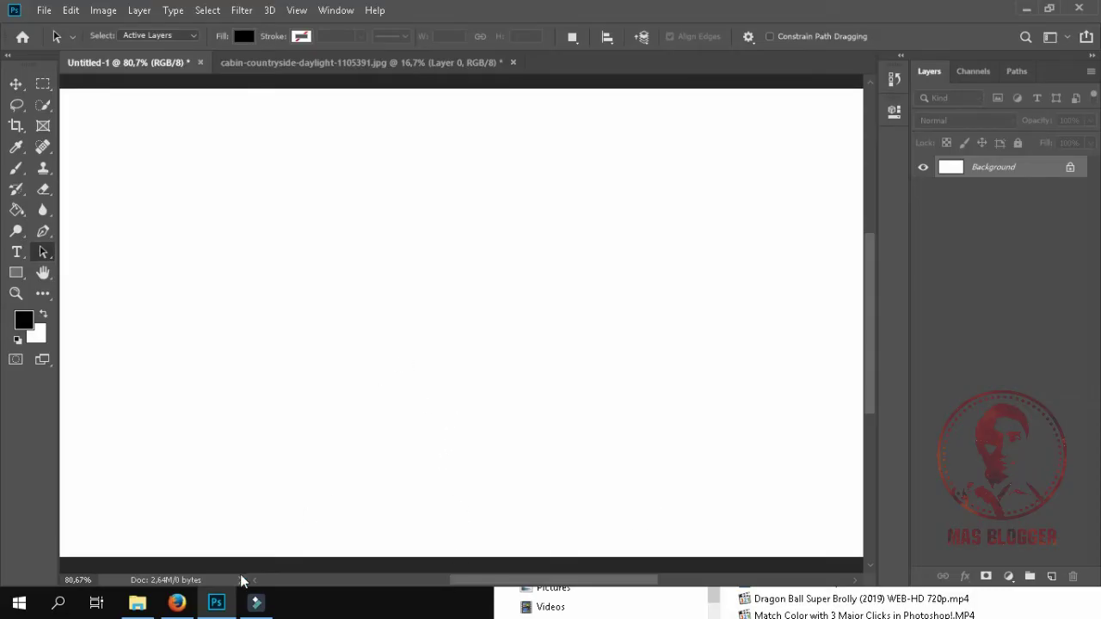
- Drag the cabin countryside jpg from Download Here onto the Untitled-1 canvas
click(138, 602)
click(258, 281)
click(138, 602)
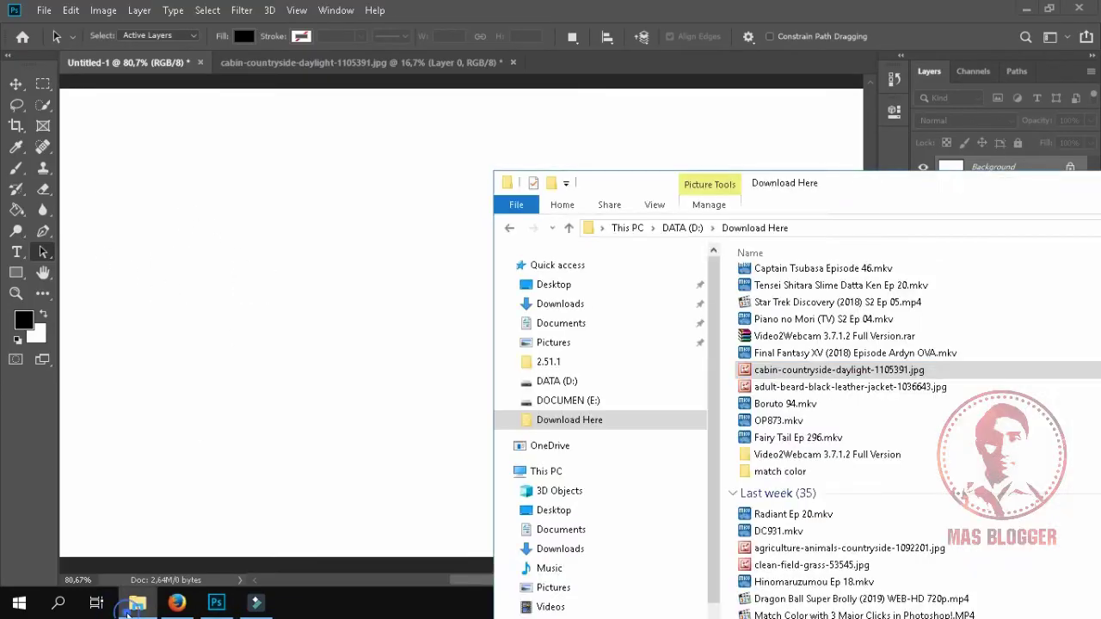
click(822, 371)
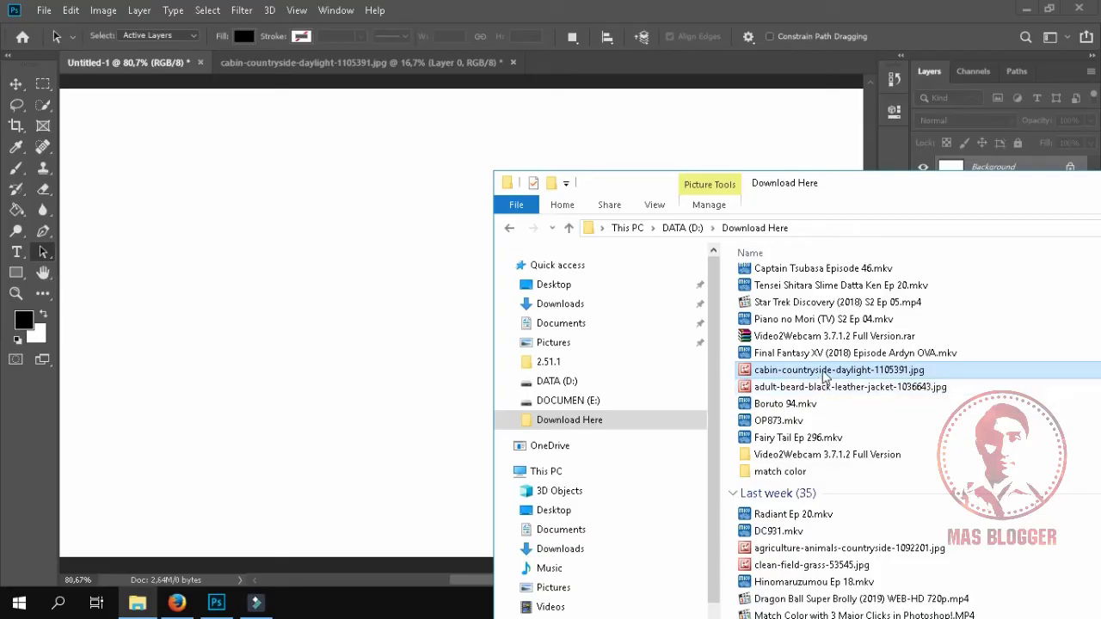
drag(824, 376, 341, 320)
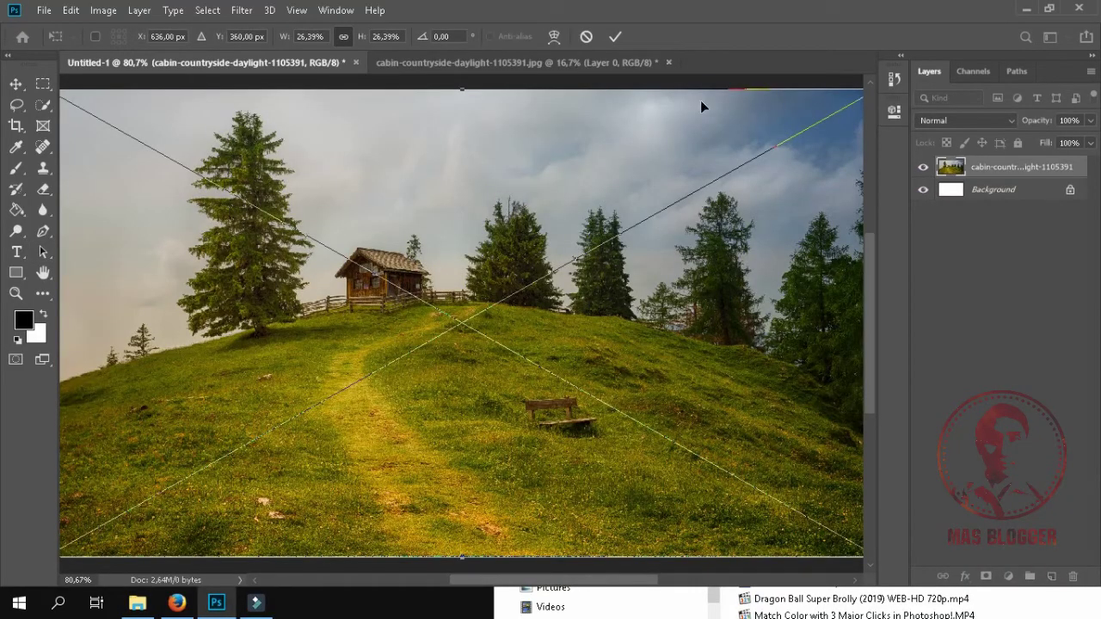
- Commit the placed cabin photo, scale it inside the canvas margins, then delete it
click(614, 38)
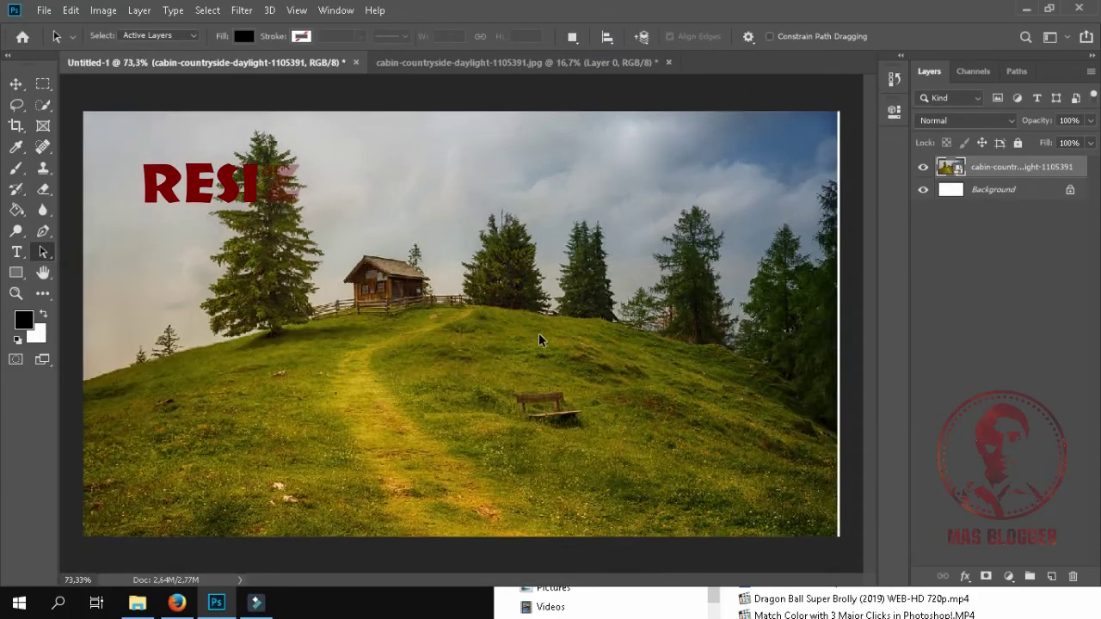
scroll(538, 333, down, 3)
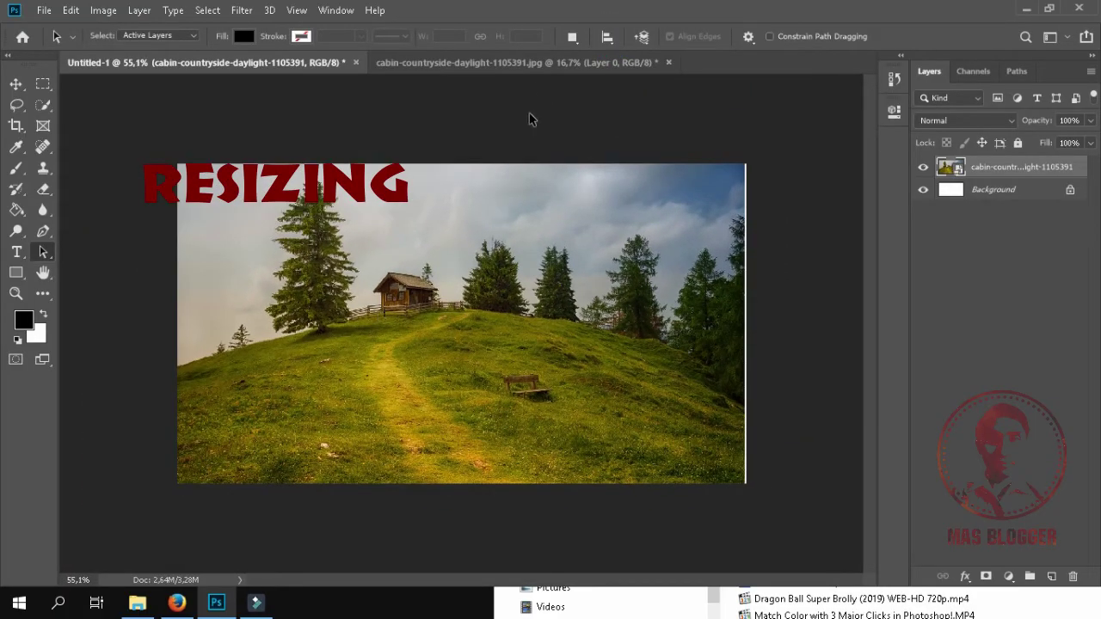
key(ctrl+t)
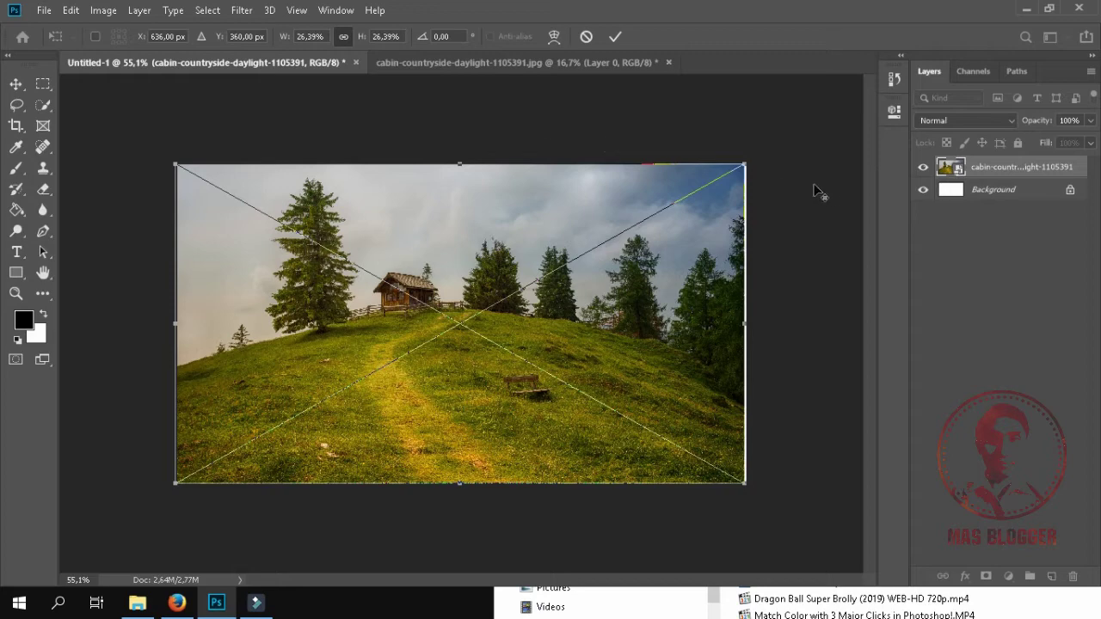
mouse_move(744, 165)
mouse_down()
mouse_move(594, 247)
mouse_move(683, 197)
mouse_move(634, 204)
mouse_move(571, 236)
mouse_move(690, 191)
mouse_move(531, 270)
mouse_move(746, 165)
mouse_up()
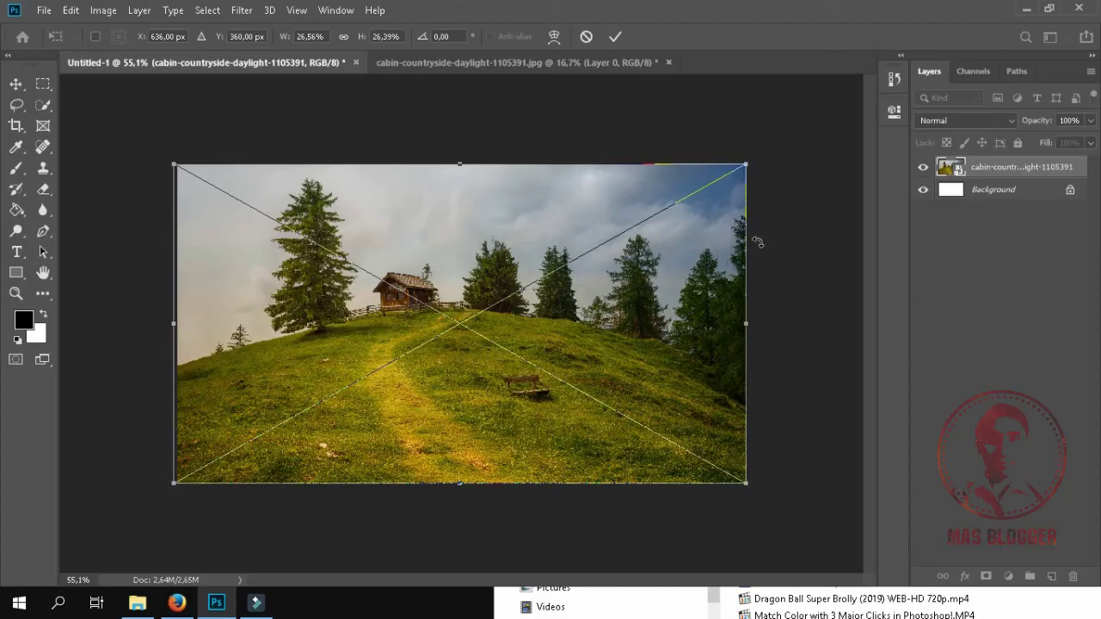
mouse_move(745, 167)
mouse_down()
mouse_move(631, 270)
mouse_move(651, 233)
mouse_move(713, 212)
mouse_move(645, 246)
mouse_move(614, 277)
mouse_move(757, 169)
mouse_move(735, 177)
mouse_move(661, 238)
mouse_move(769, 166)
mouse_move(683, 245)
mouse_move(665, 256)
mouse_move(765, 155)
mouse_move(773, 169)
mouse_move(648, 258)
mouse_move(659, 221)
mouse_move(755, 164)
mouse_move(683, 215)
mouse_move(749, 163)
mouse_move(713, 182)
mouse_up()
click(613, 41)
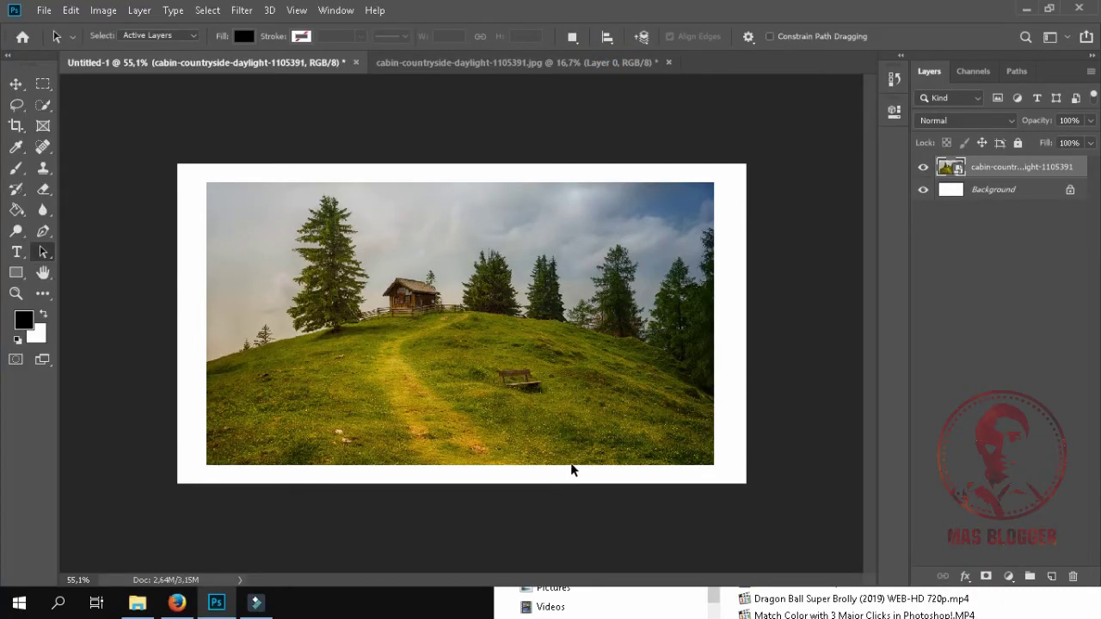
key(Delete)
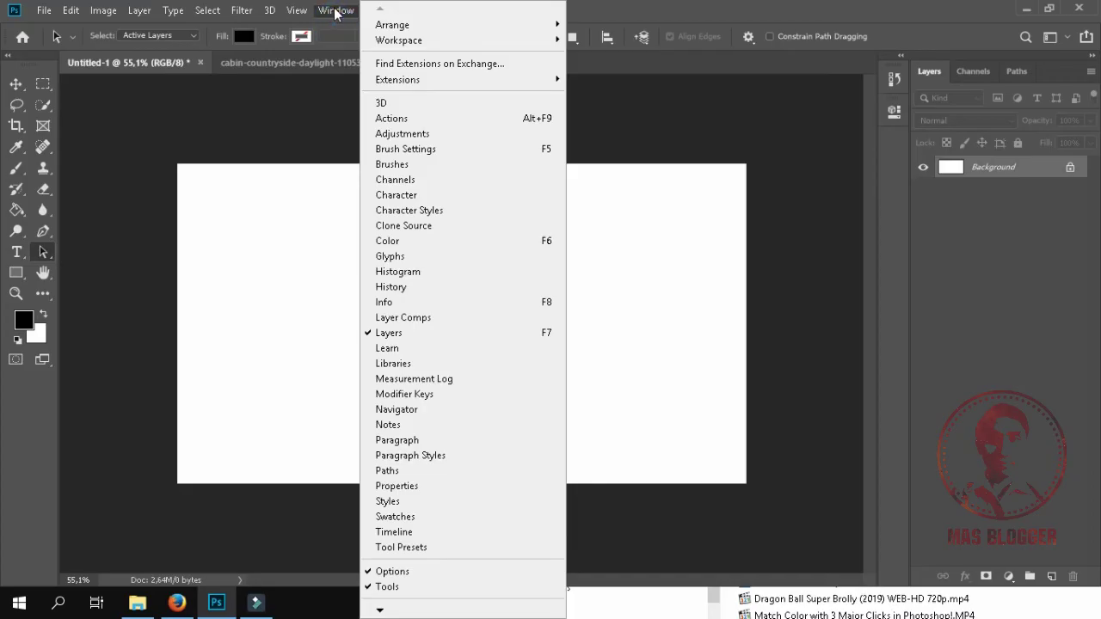
- Show the Color panel and switch its display to the Color Wheel
click(655, 8)
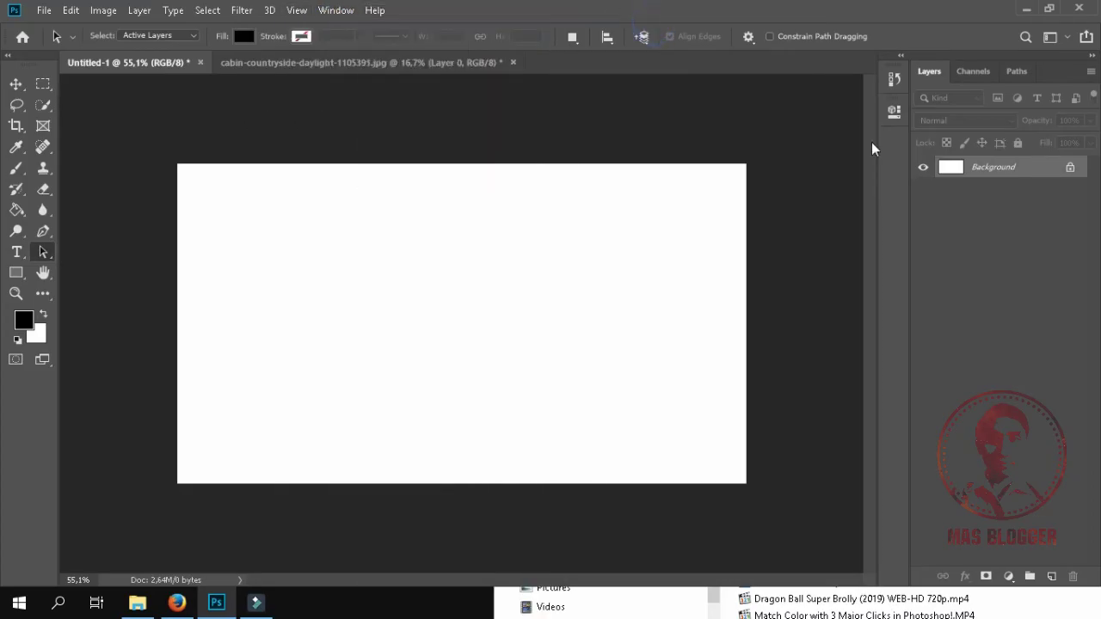
click(340, 11)
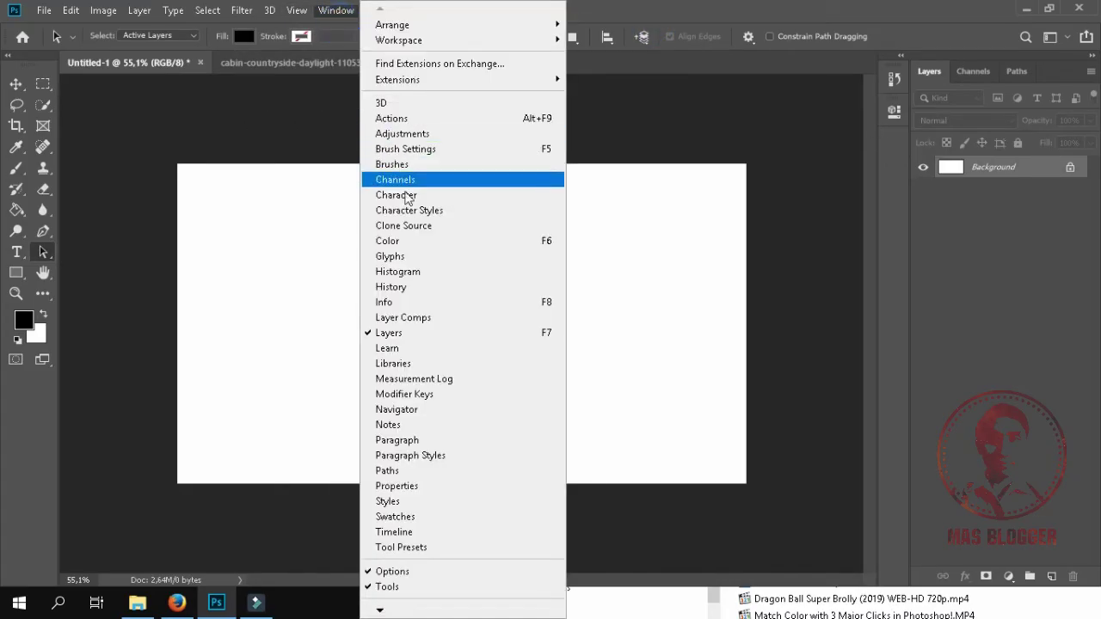
click(417, 242)
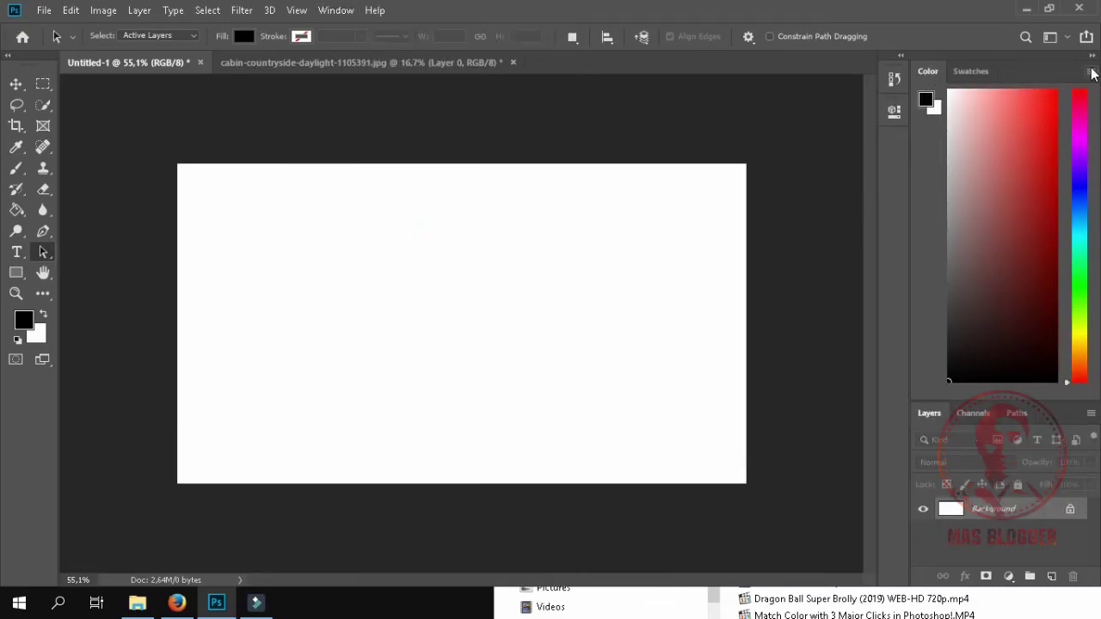
click(1090, 72)
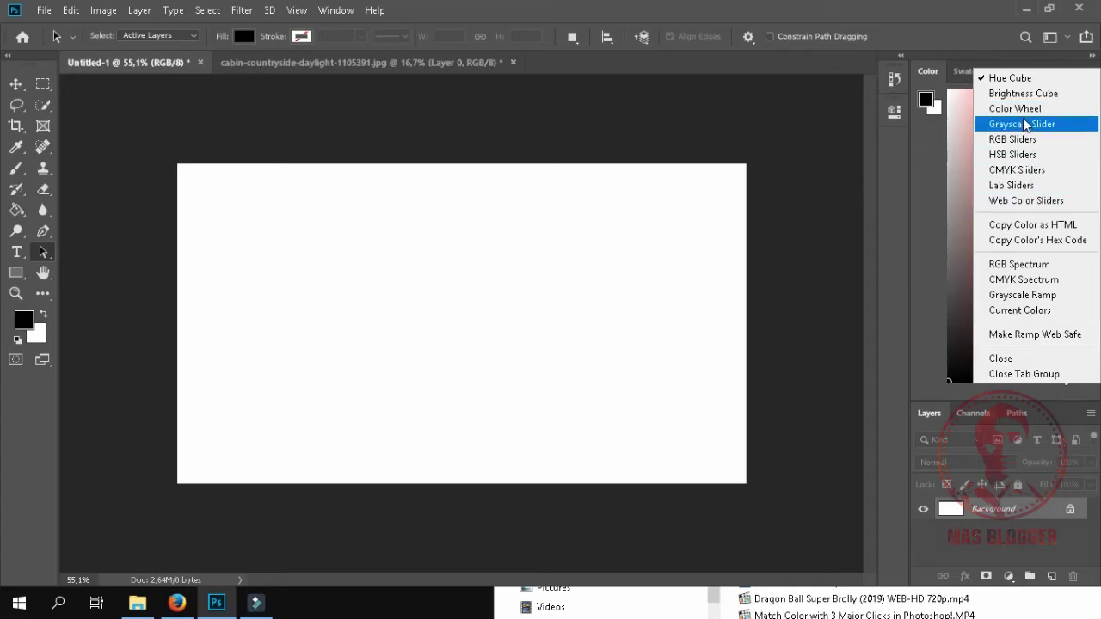
click(1024, 109)
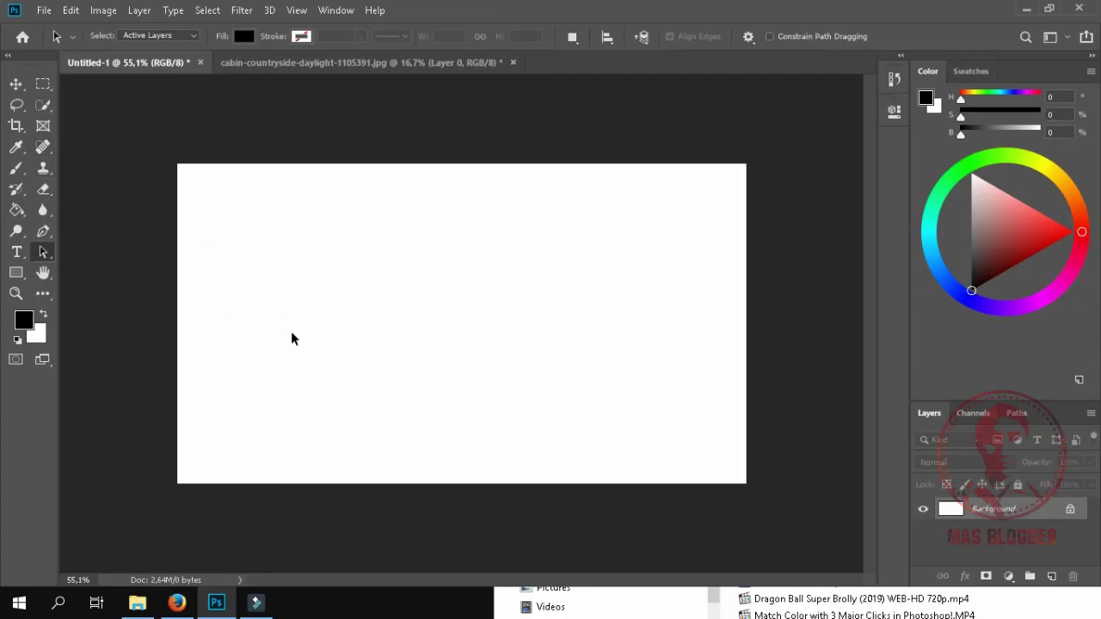
- Shrink the brush, trying orange, magenta and yellow hues, then settle on the Paint Bucket Tool
key(b)
key(bracketleft)
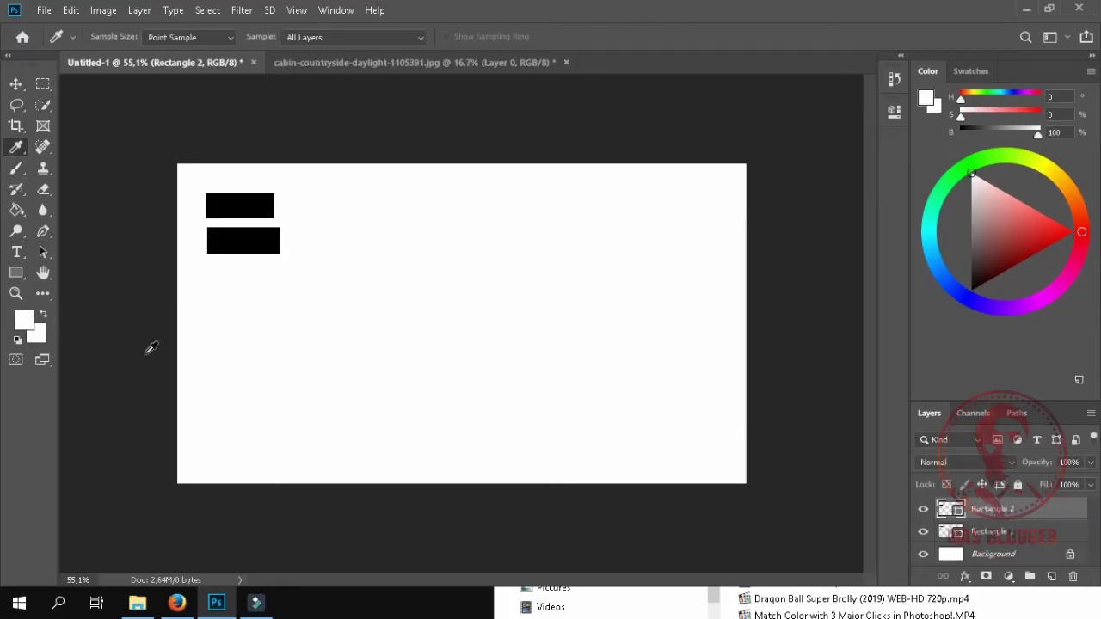
click(1071, 203)
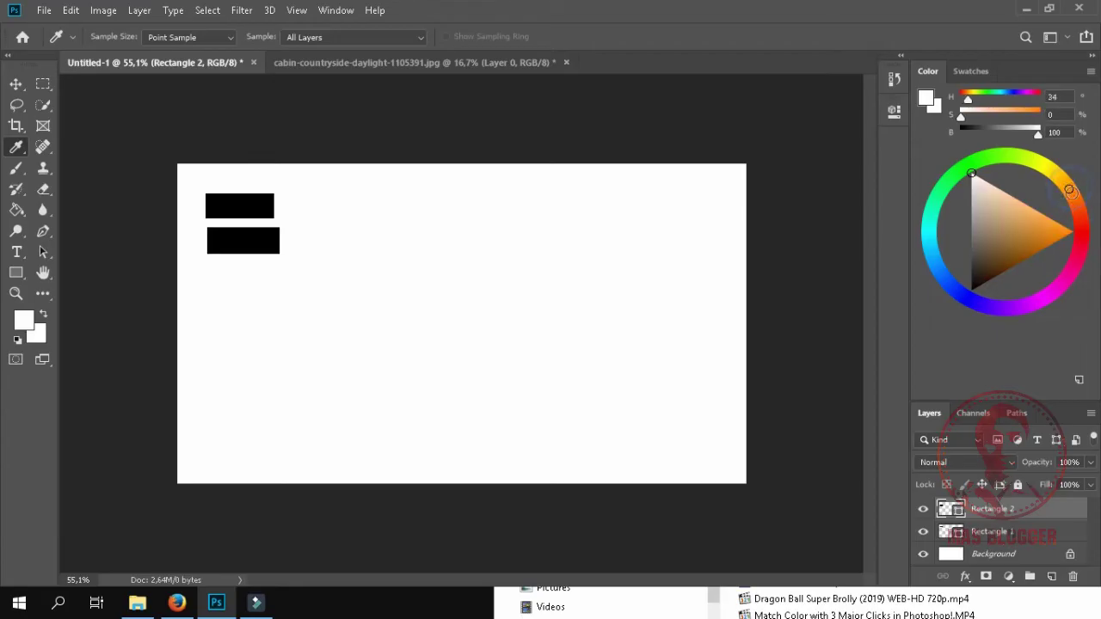
click(1063, 281)
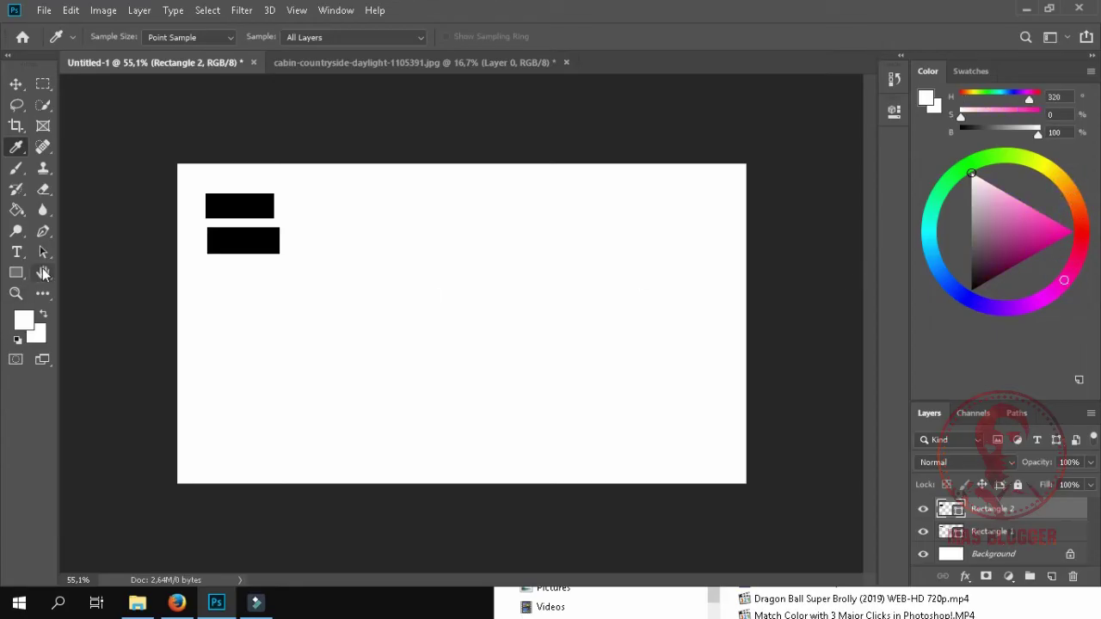
key(g)
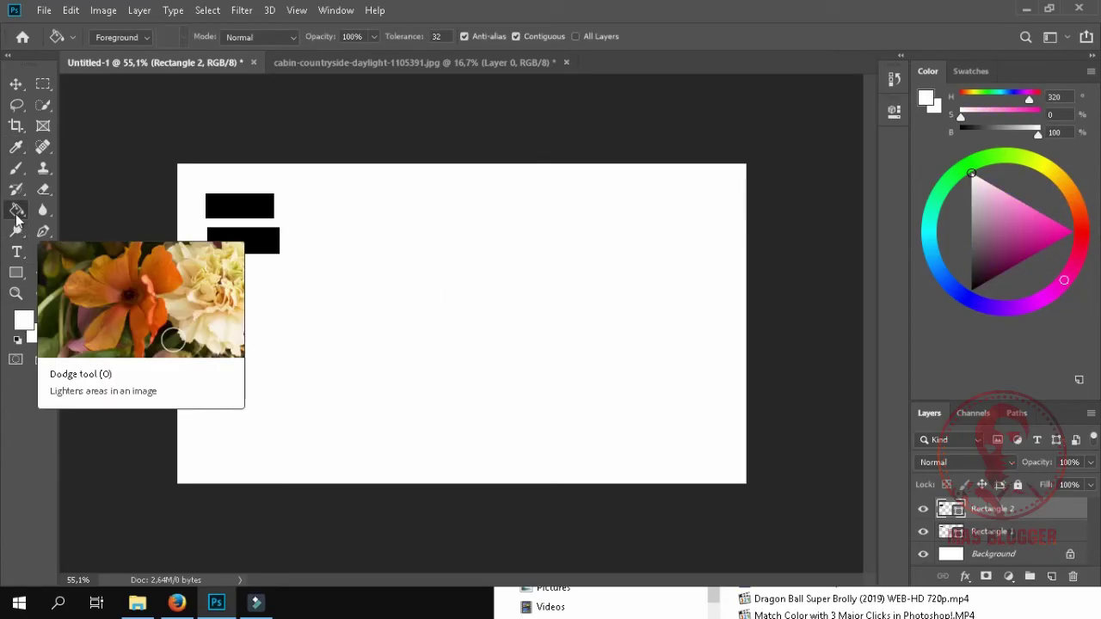
right_click(17, 214)
click(56, 224)
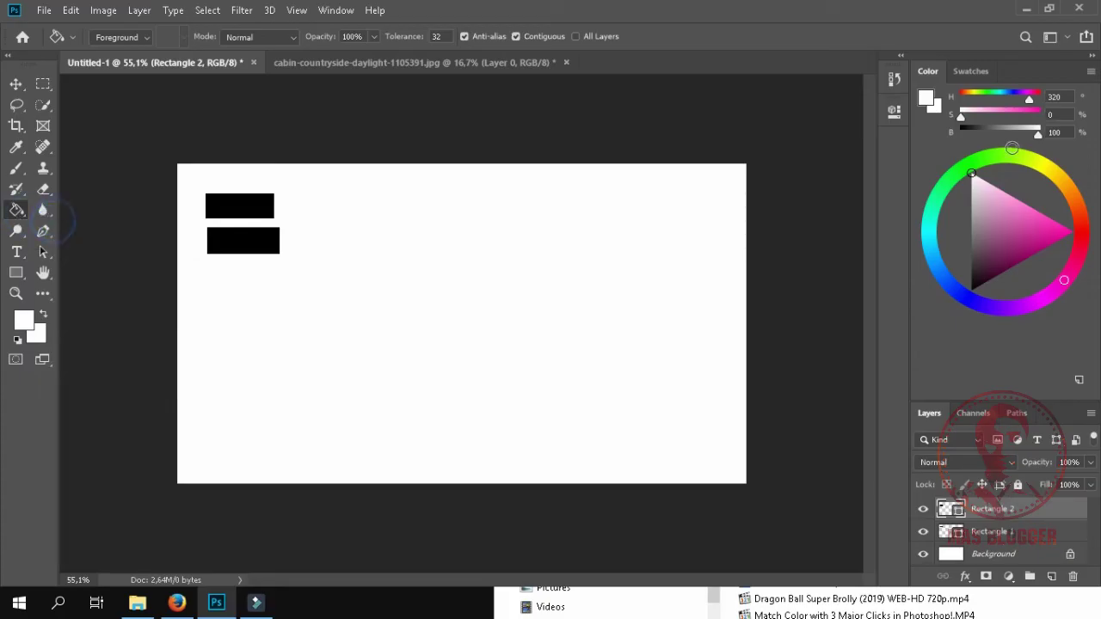
click(1053, 172)
click(1073, 208)
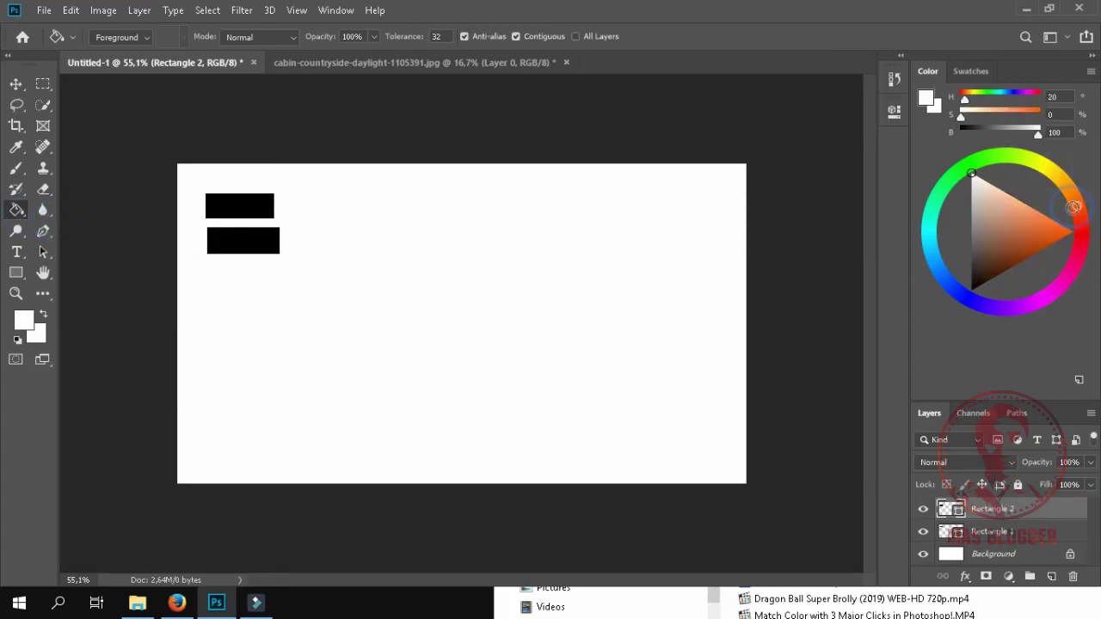
- Set the foreground colour to golden orange d9a01f and add a new empty layer
click(24, 321)
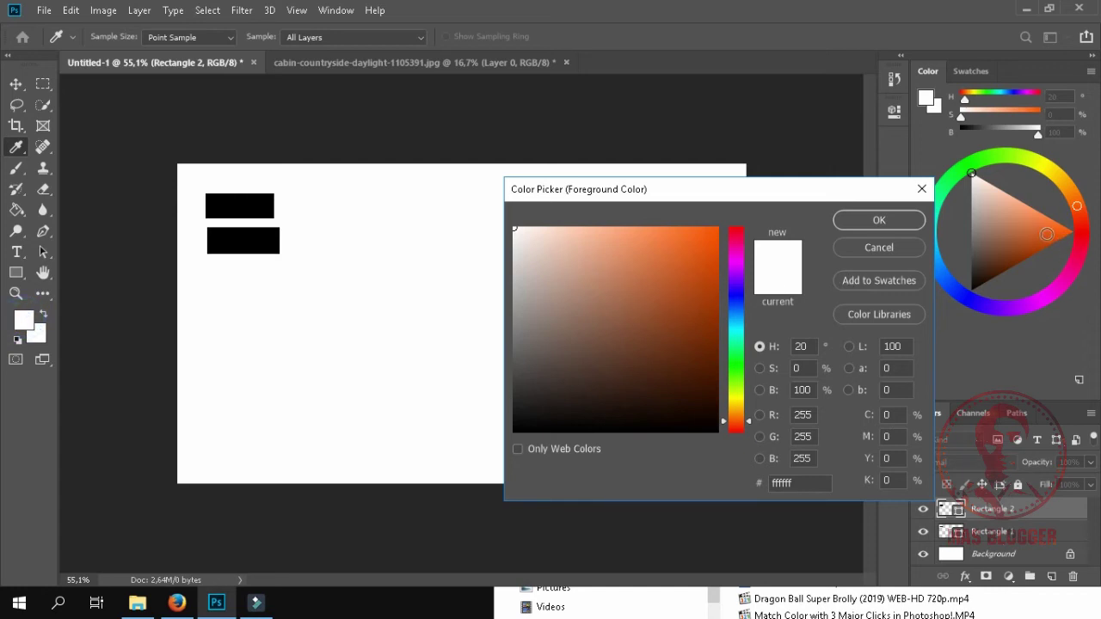
click(1047, 234)
click(1064, 287)
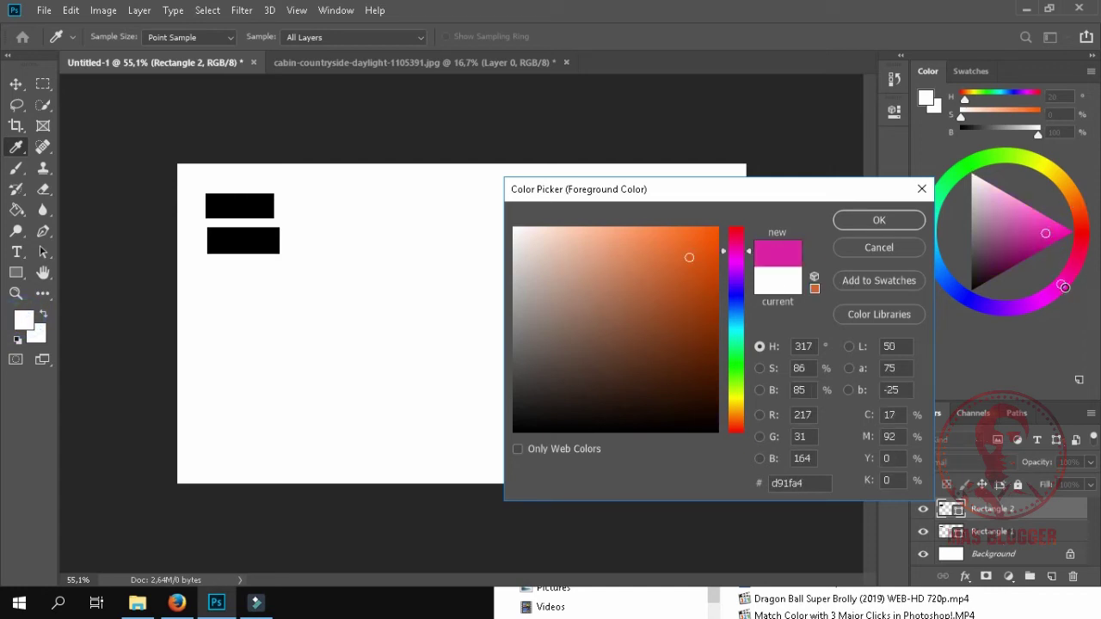
click(1065, 179)
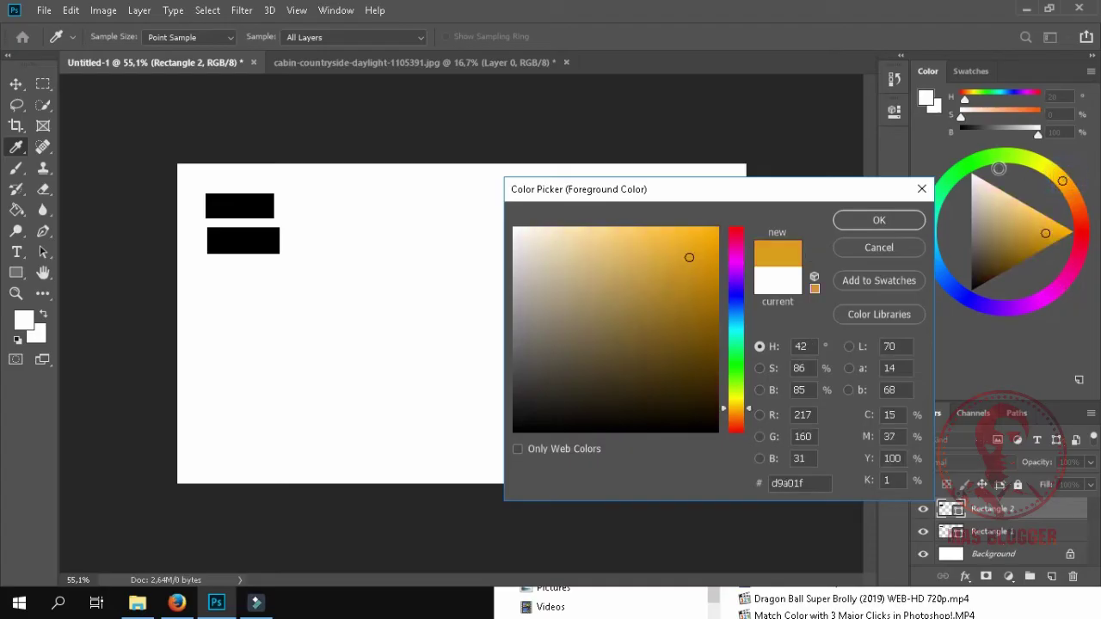
key(g)
click(853, 220)
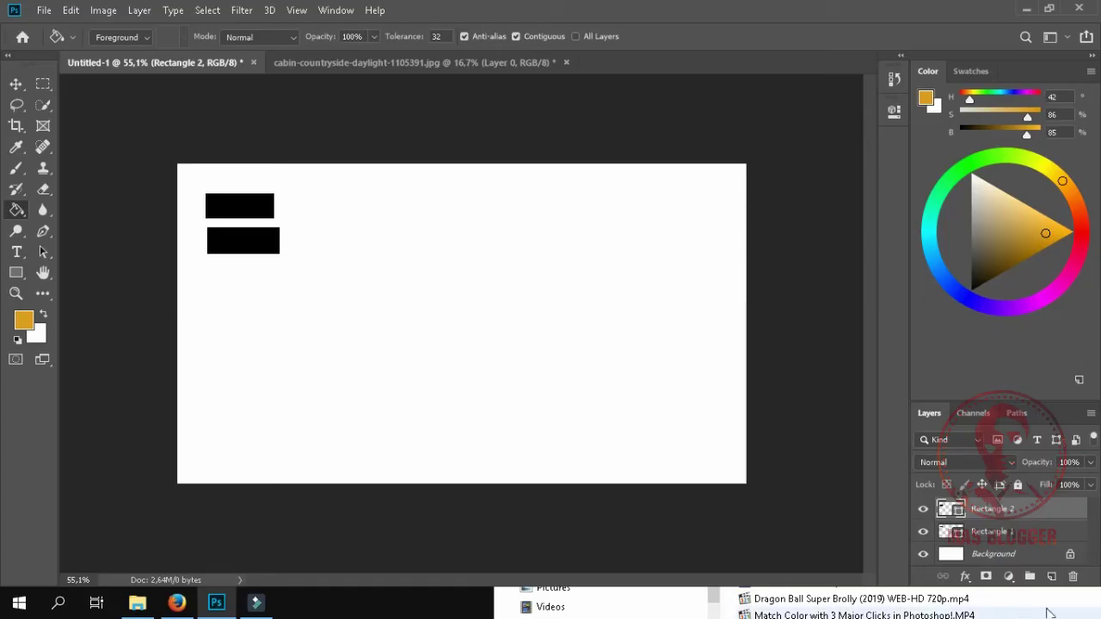
click(1051, 578)
- Fill the canvas with golden orange, then fill a new layer above it with red d91f30
click(430, 260)
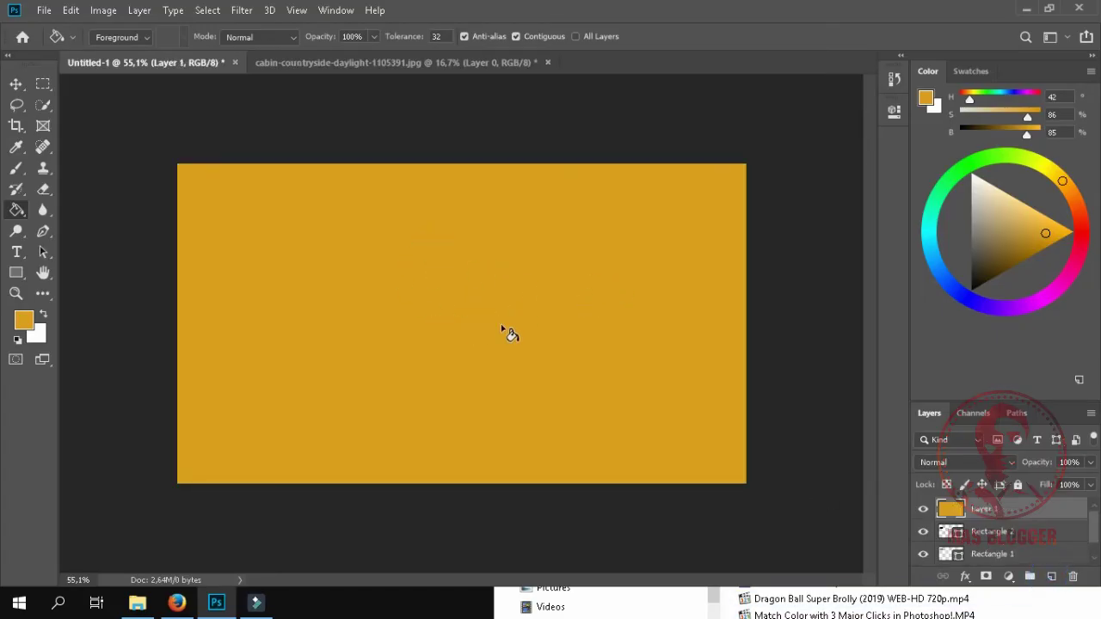
click(1053, 576)
click(24, 321)
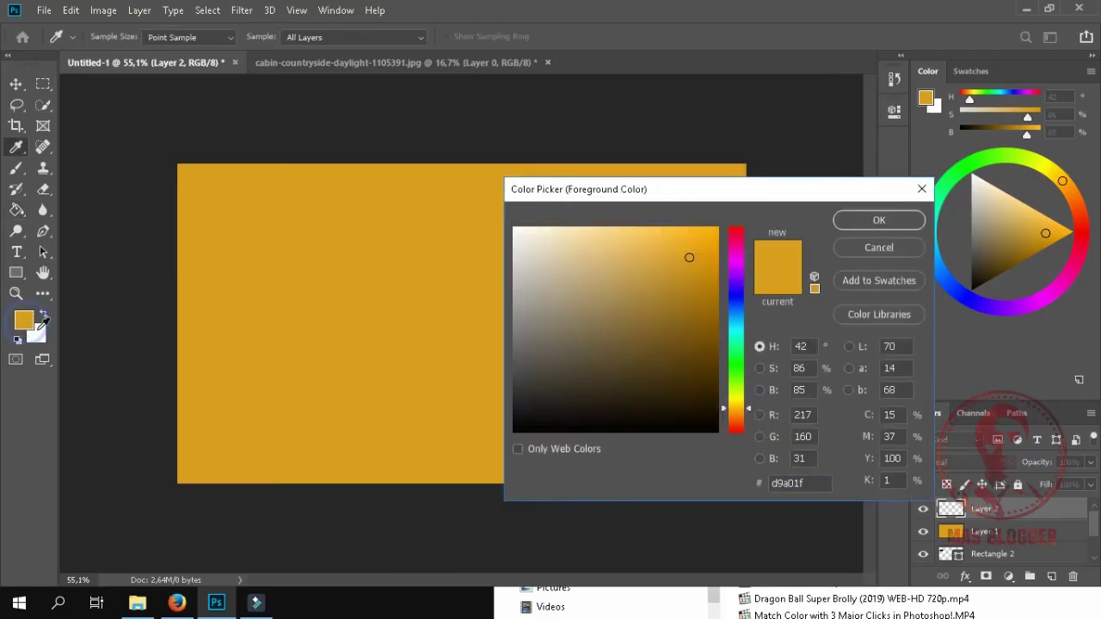
drag(1002, 154, 990, 156)
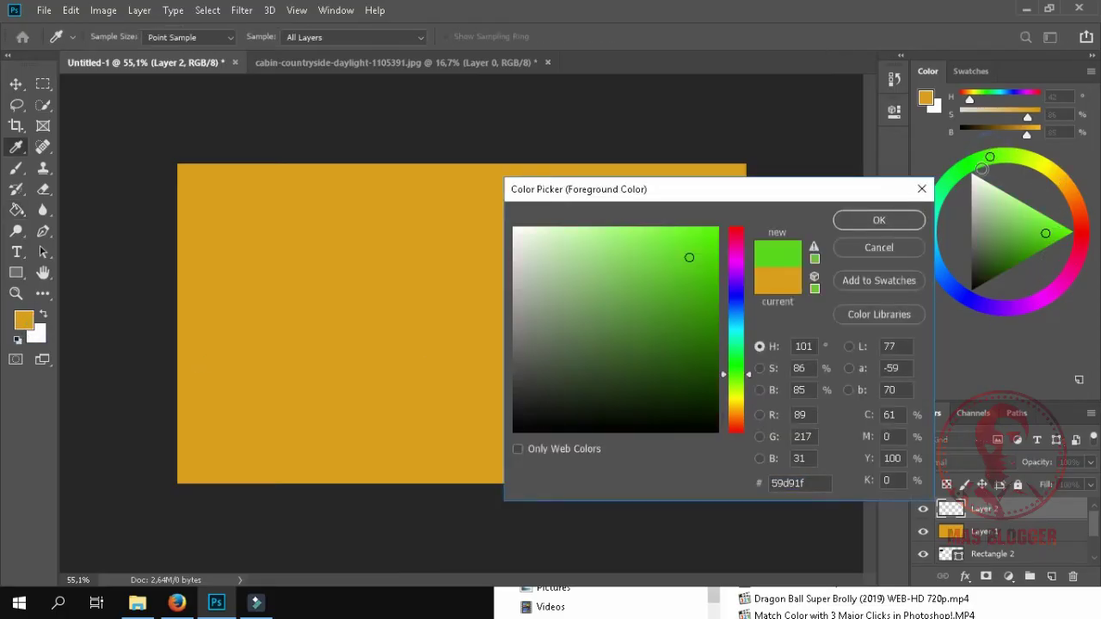
click(947, 277)
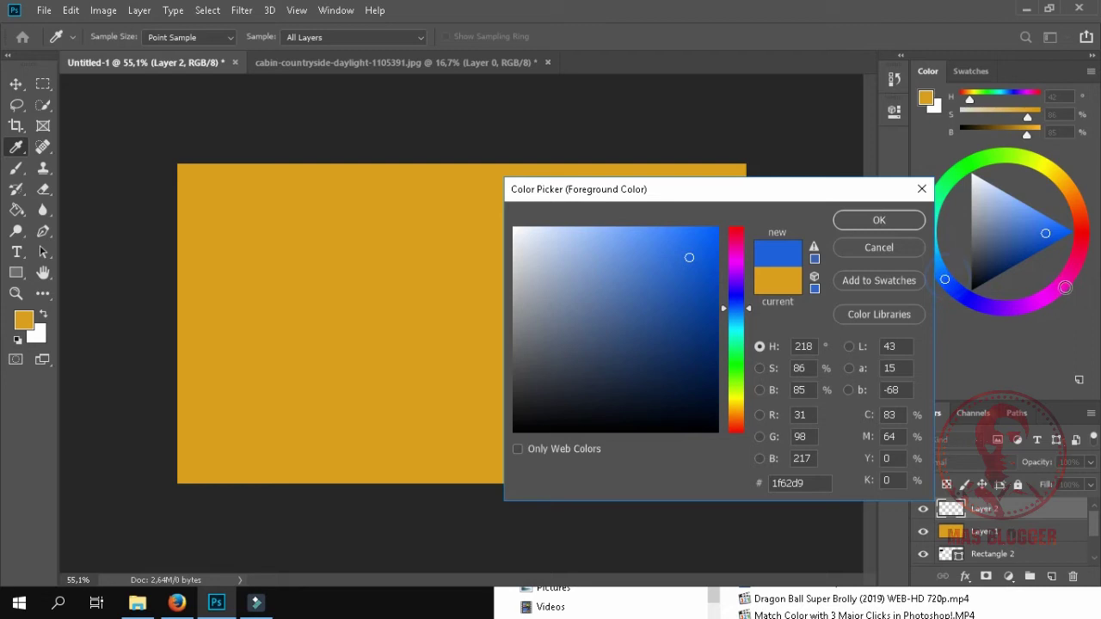
click(1080, 240)
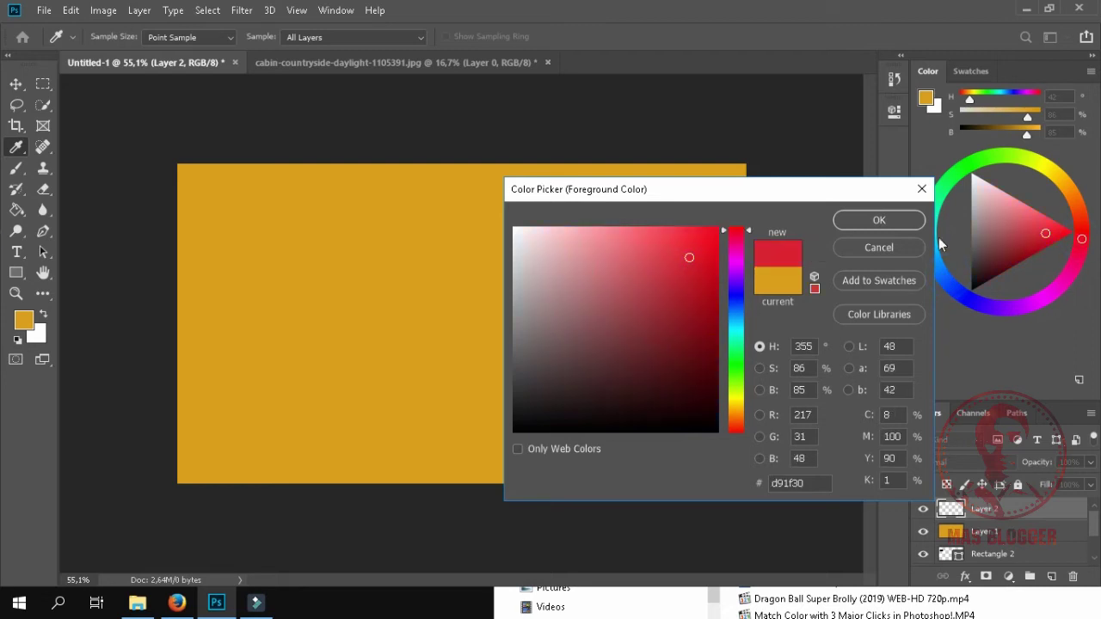
click(886, 221)
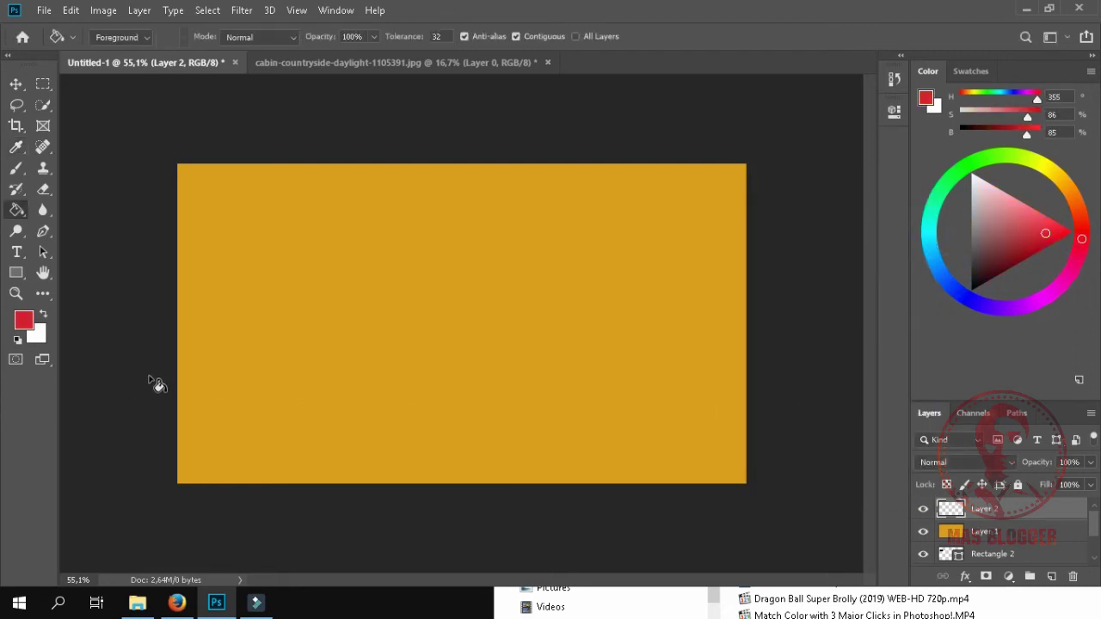
click(252, 256)
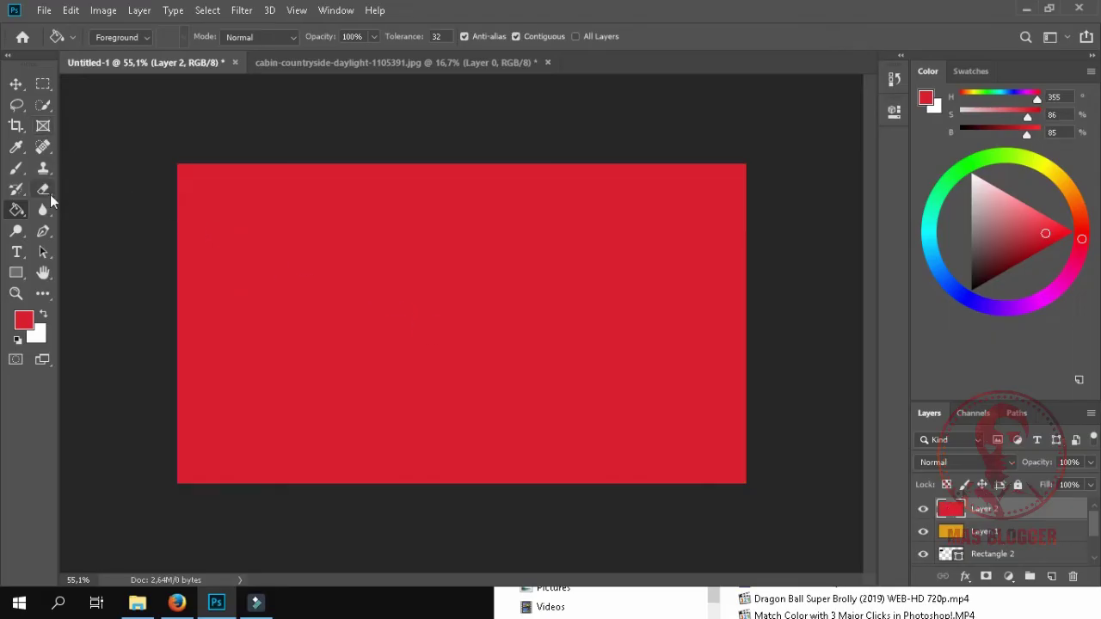
click(43, 231)
- Draw a closed diagonal pen path enclosing the left side of the canvas
click(468, 132)
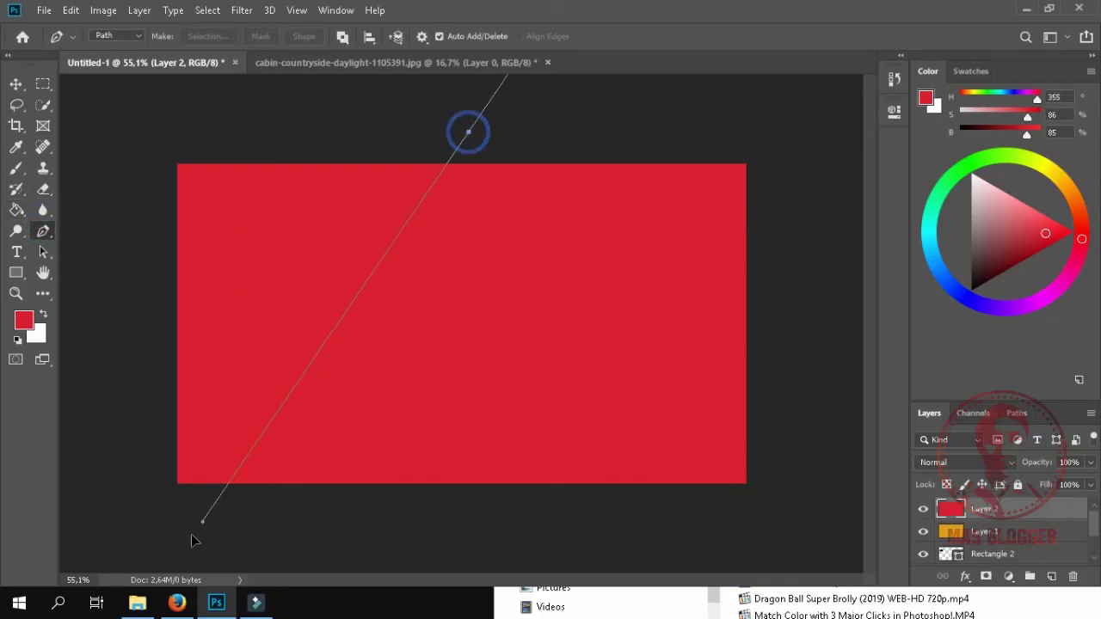
drag(191, 534, 182, 549)
click(123, 507)
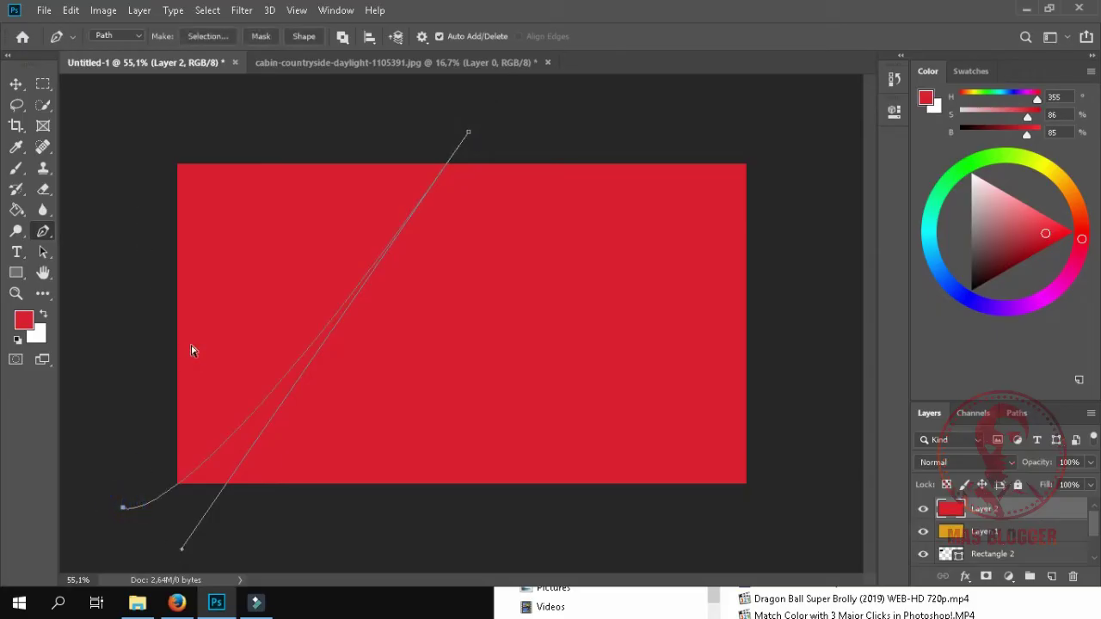
key(ctrl+z)
key(ctrl+z)
click(204, 542)
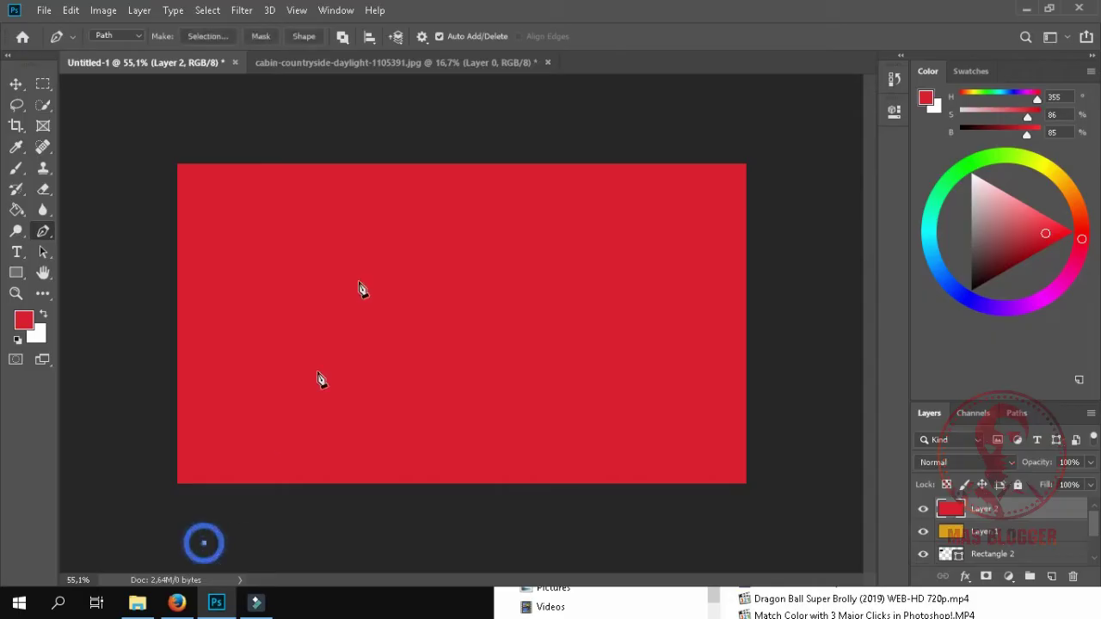
click(442, 116)
click(135, 114)
click(151, 525)
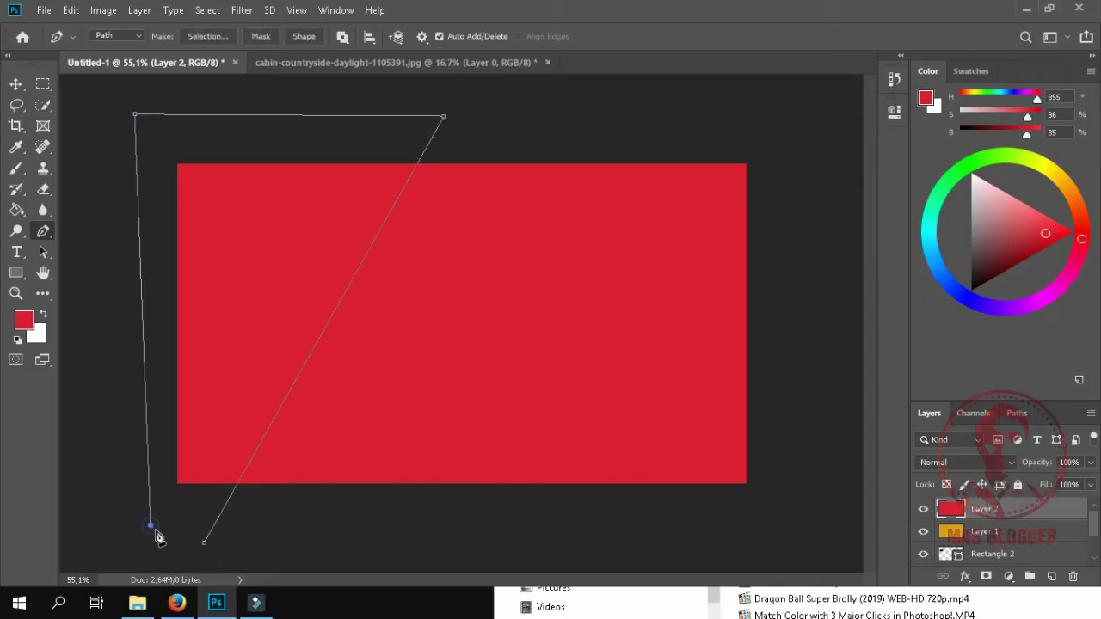
click(204, 542)
- Make the path a selection, delete that area from the red layer, and deselect
right_click(205, 415)
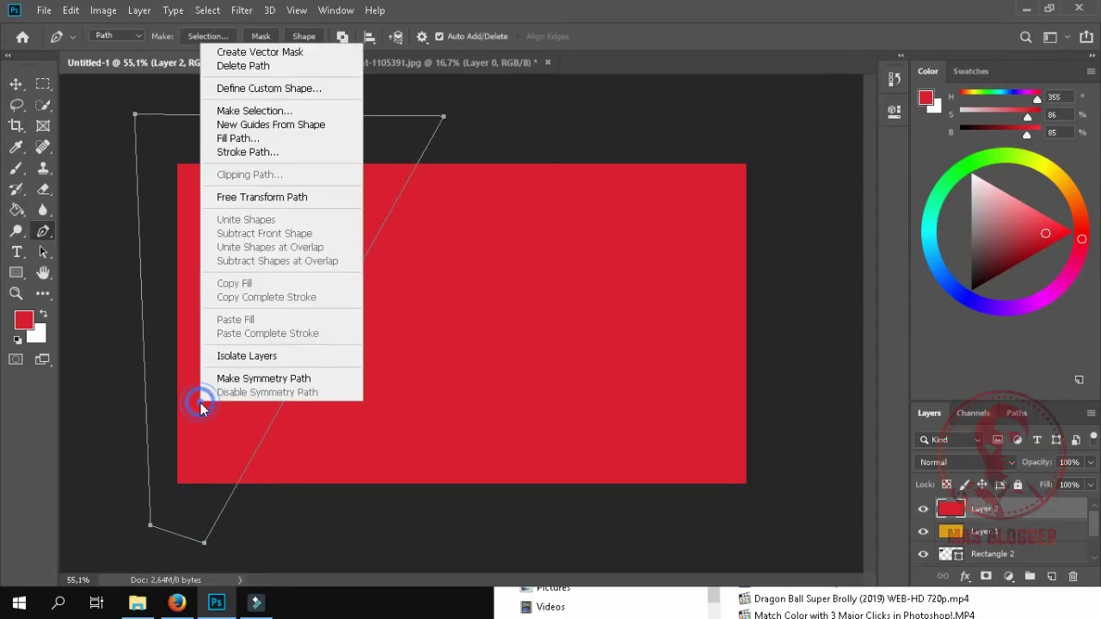
click(255, 111)
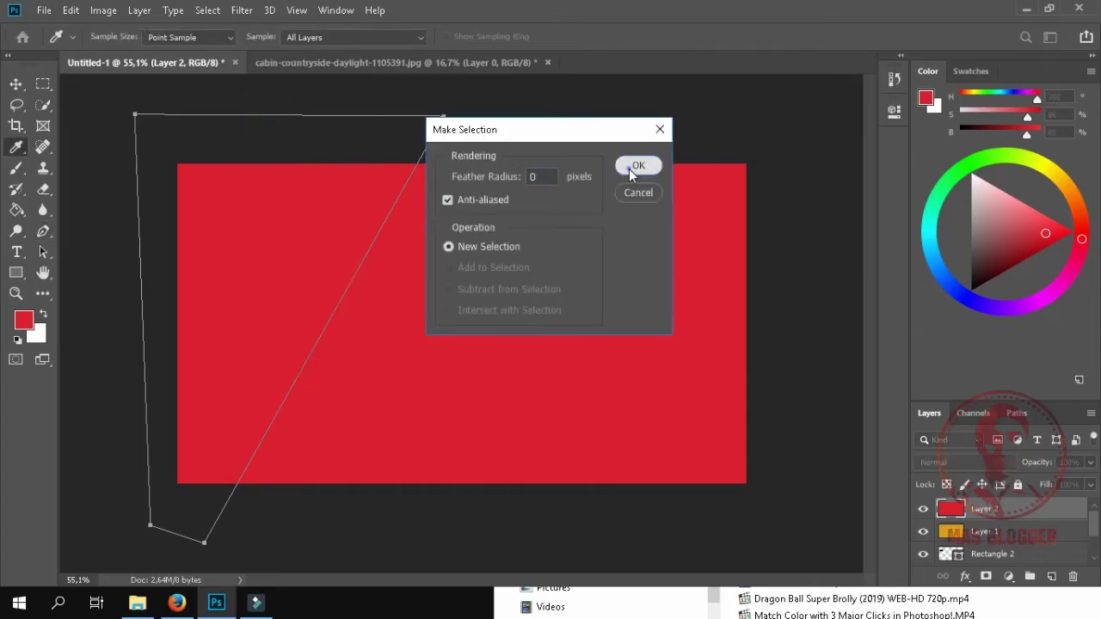
click(632, 167)
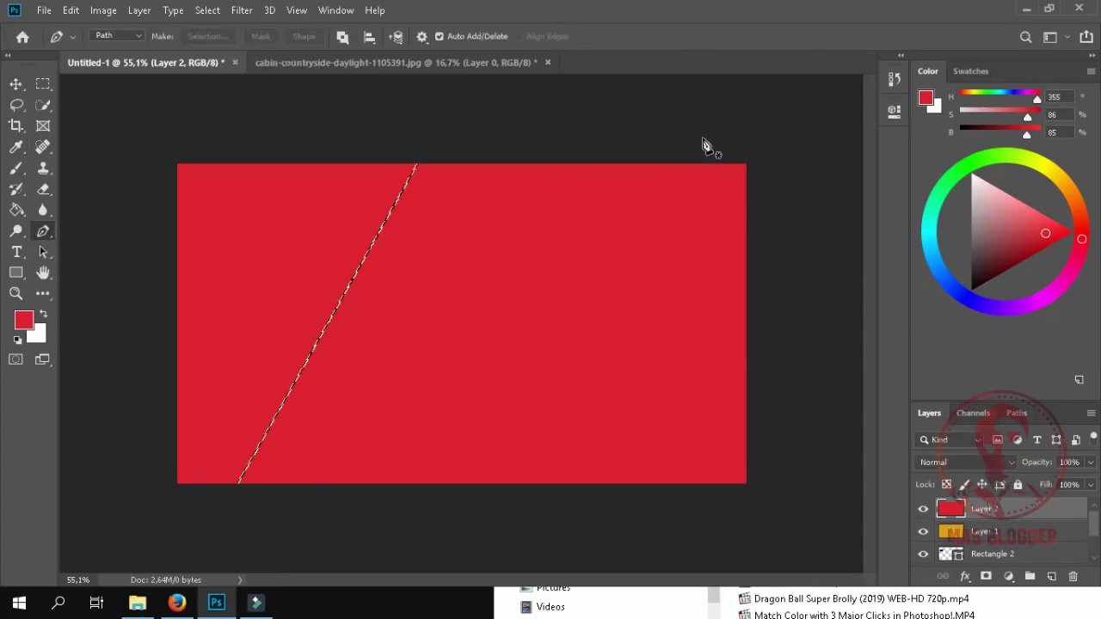
key(Delete)
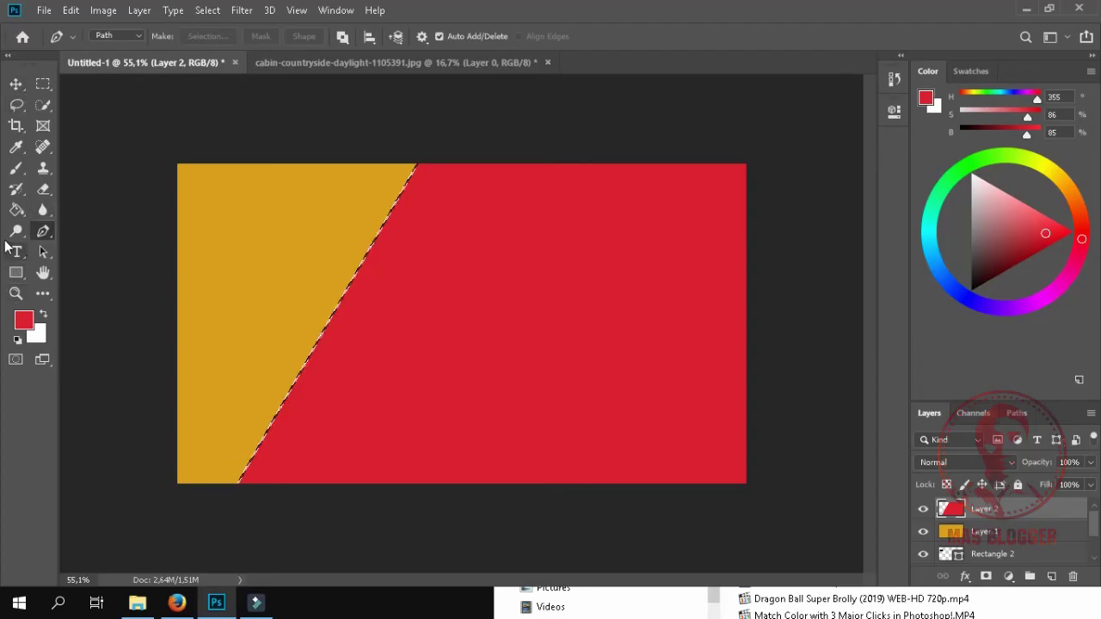
click(43, 251)
click(252, 121)
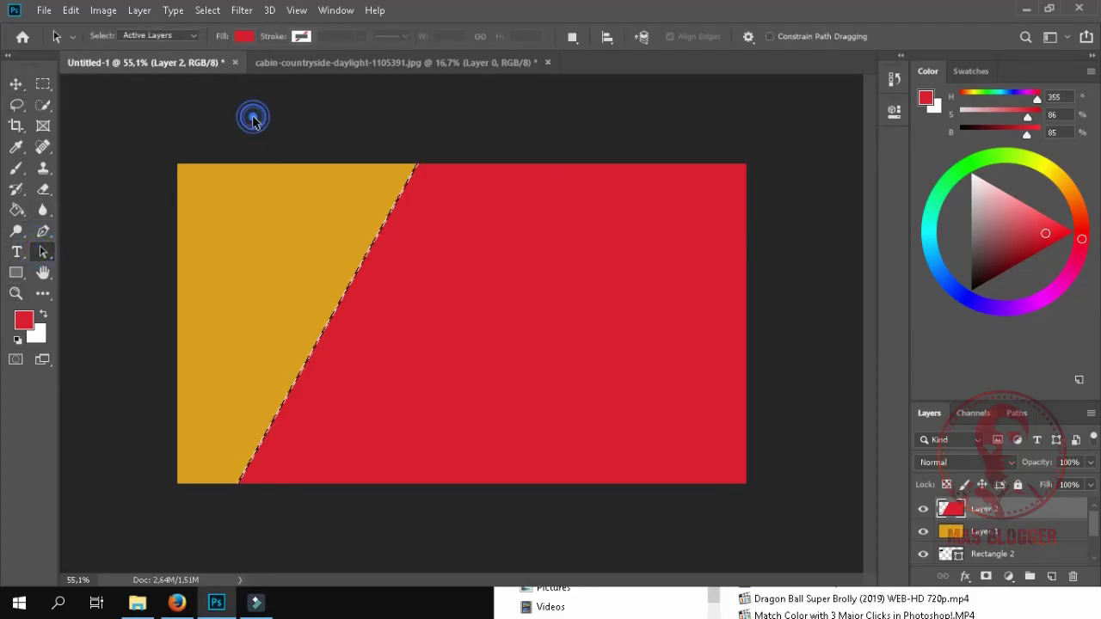
key(ctrl+d)
key(ctrl+minus)
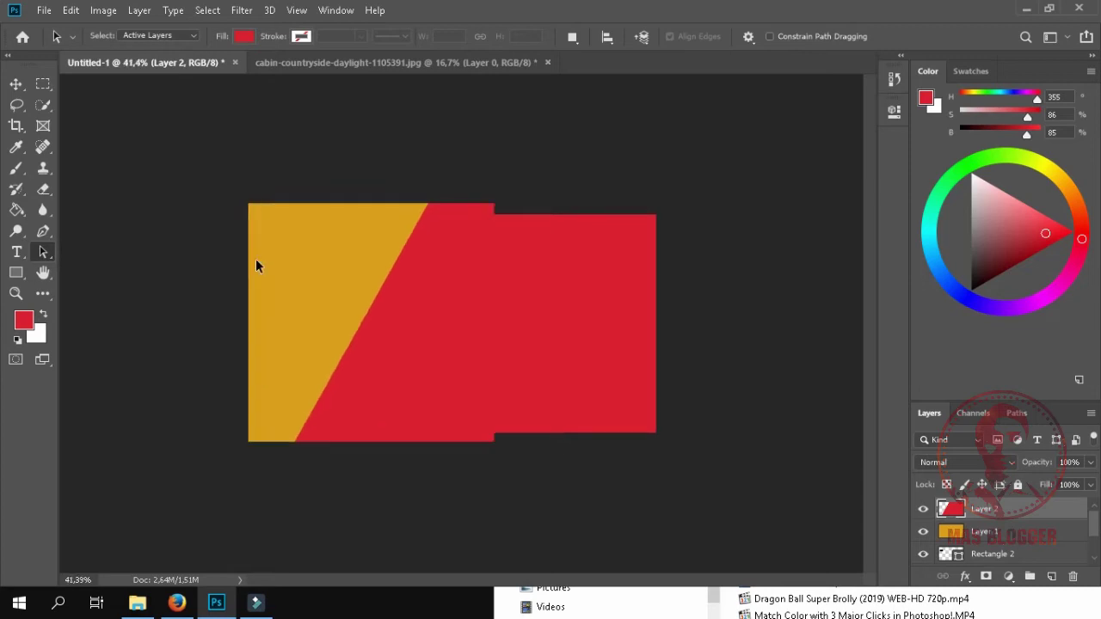
scroll(418, 291, up, 2)
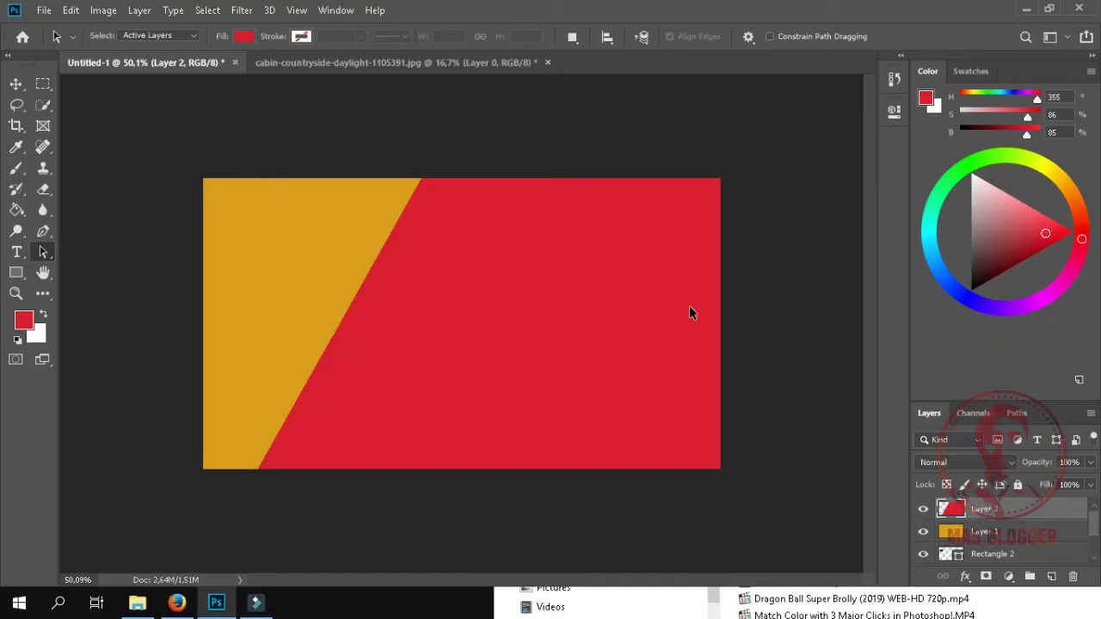
- Draw a closed pen path outlining a vertical strip right of centre
click(42, 231)
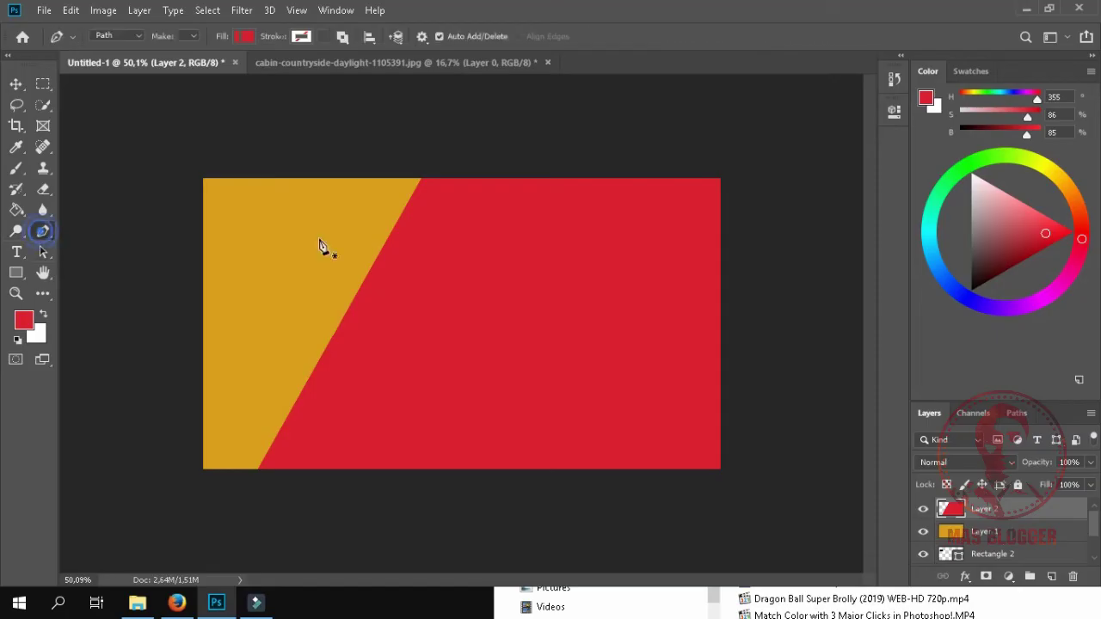
click(472, 159)
shift+click(541, 507)
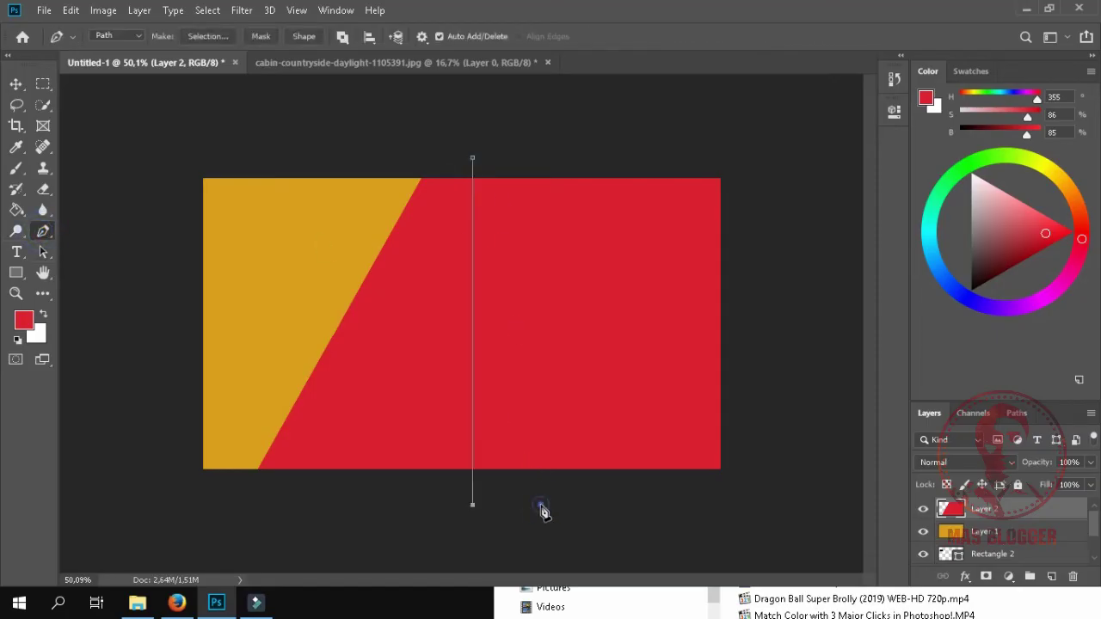
shift+click(609, 516)
shift+click(515, 155)
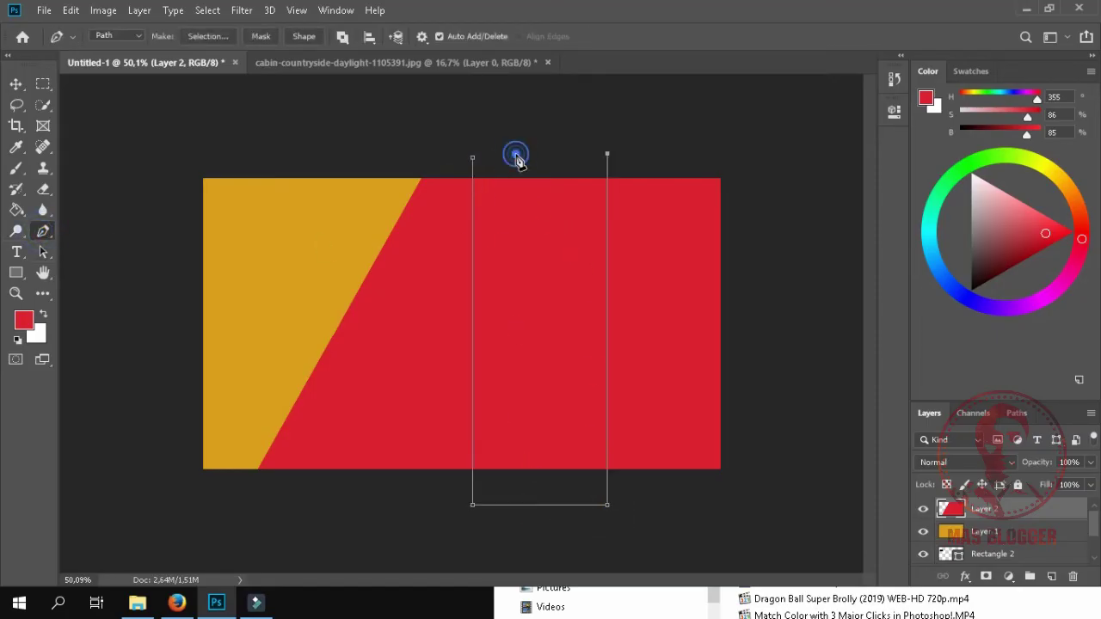
click(472, 159)
- Turn the strip path into a selection, delete it from the red layer, and begin a diagonal path
right_click(539, 161)
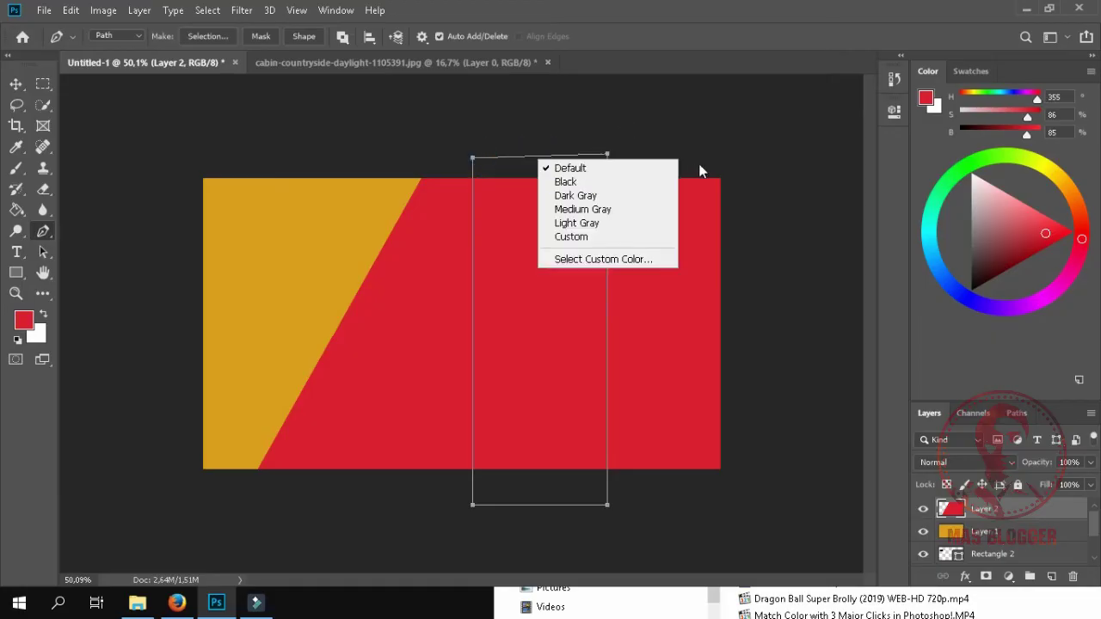
click(538, 312)
right_click(539, 311)
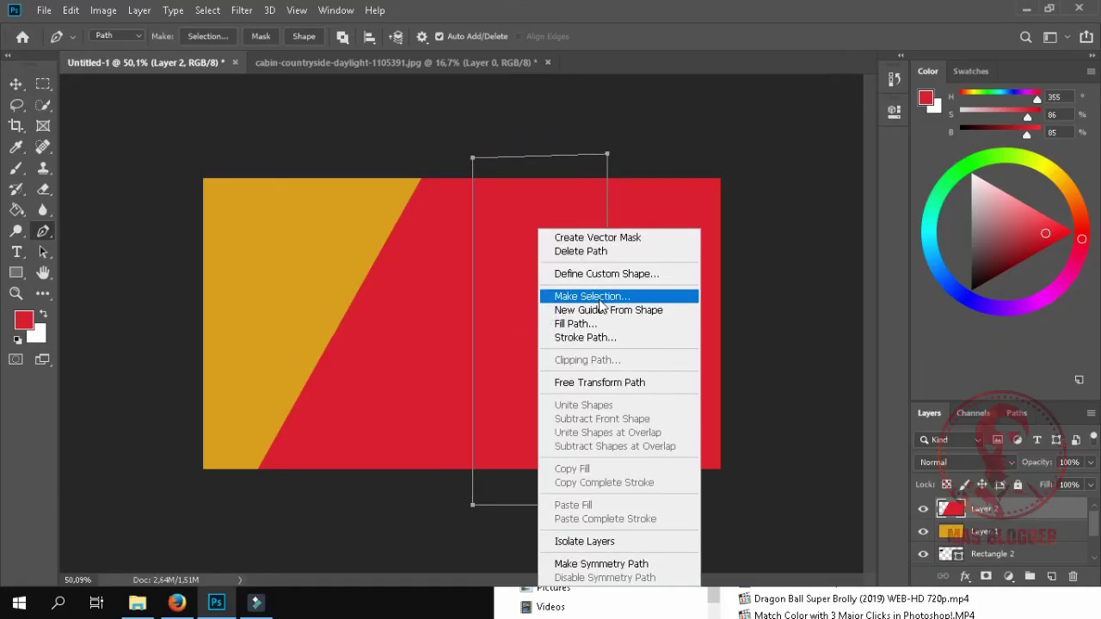
click(599, 301)
click(634, 167)
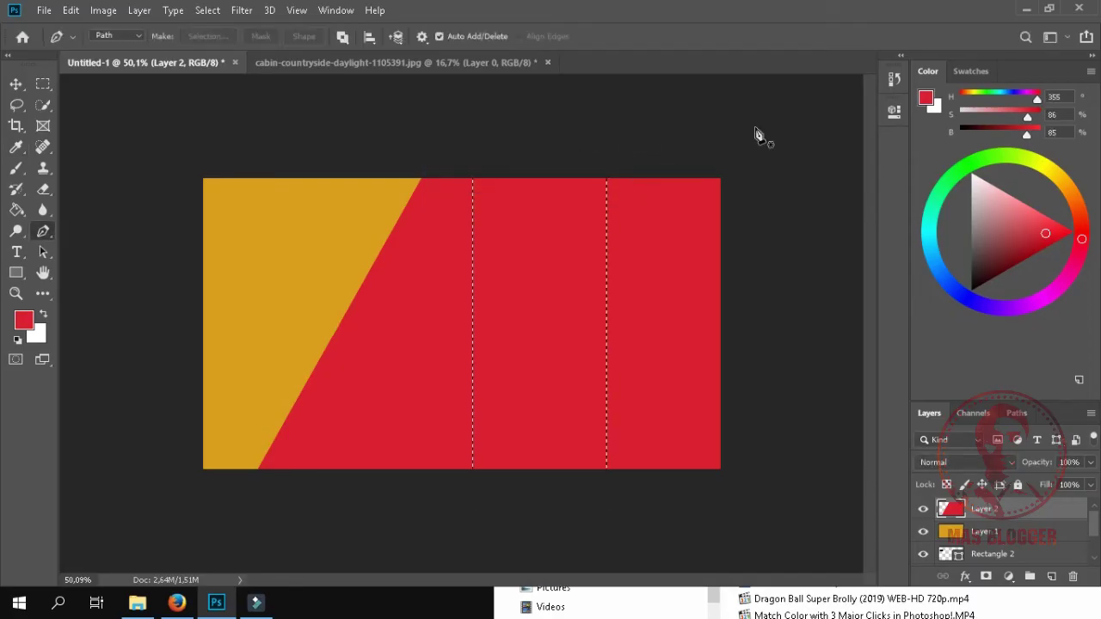
key(Delete)
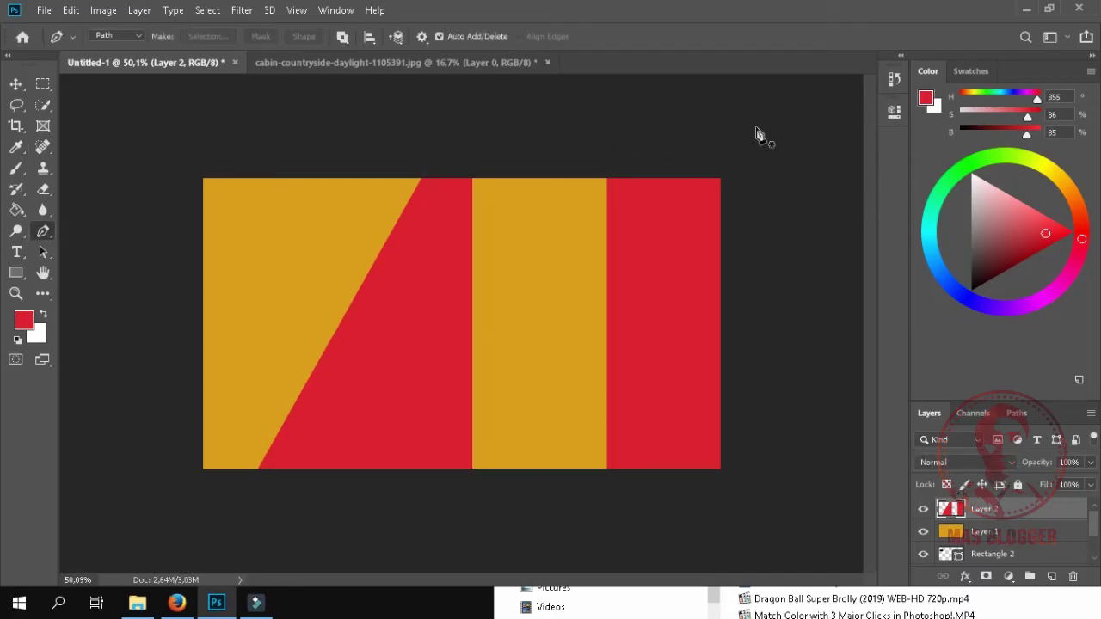
click(761, 414)
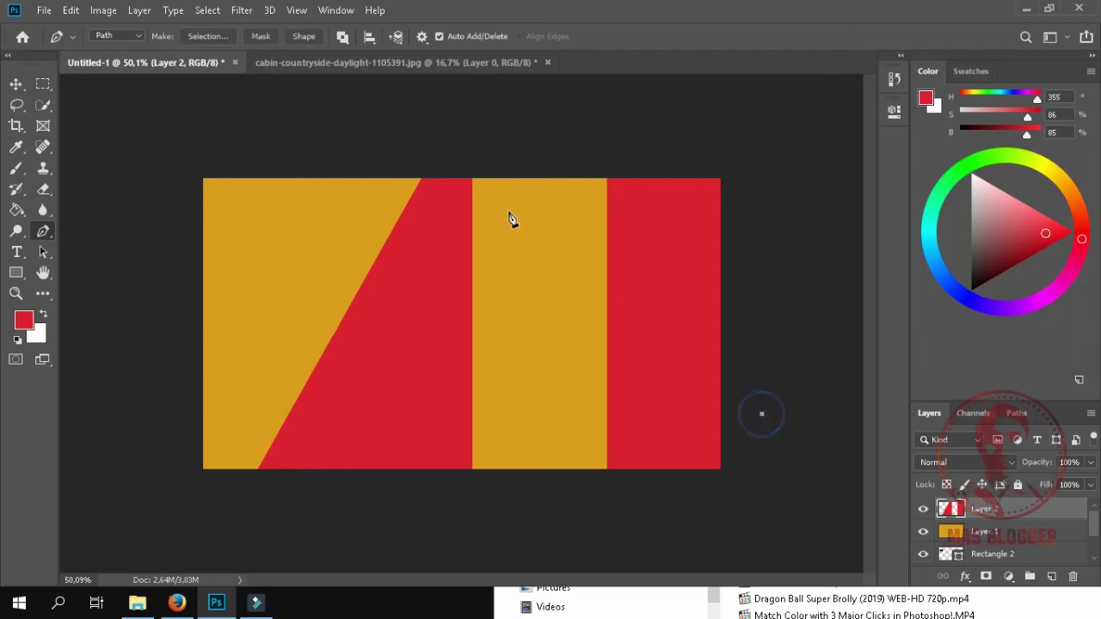
drag(495, 147, 534, 146)
- Close the diagonal path on the right, make it a selection, cut it out, and deselect
click(781, 392)
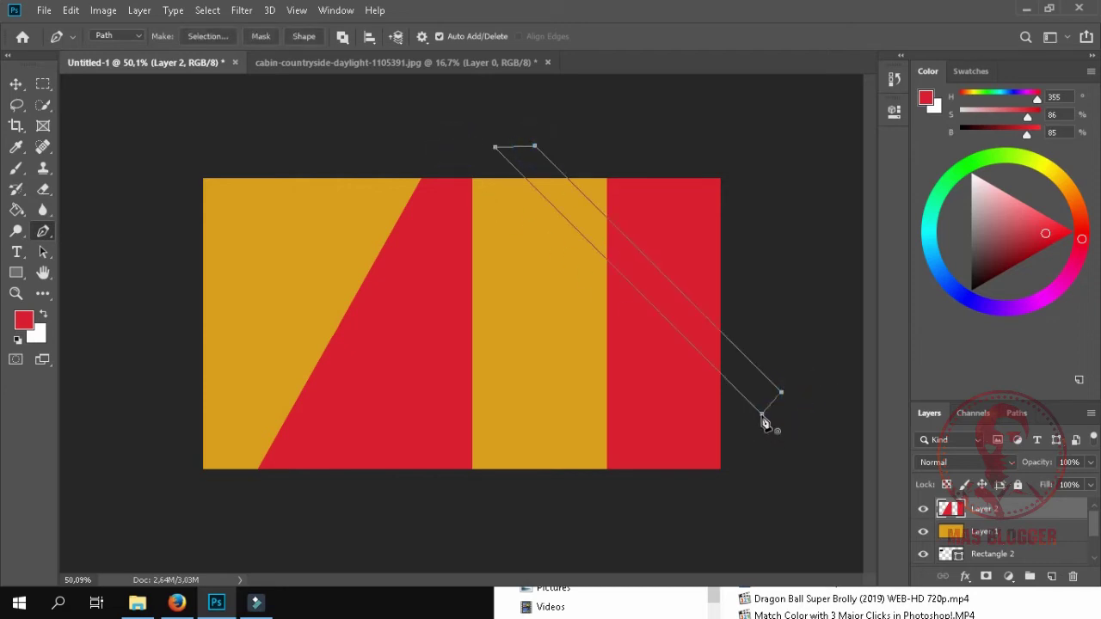
right_click(754, 388)
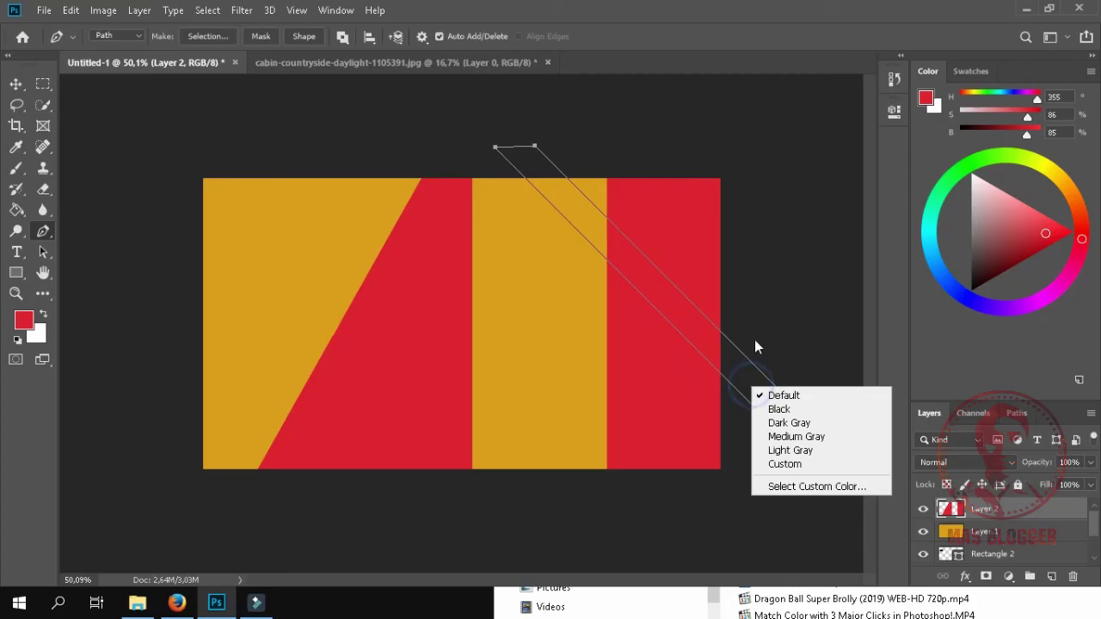
right_click(658, 292)
click(684, 297)
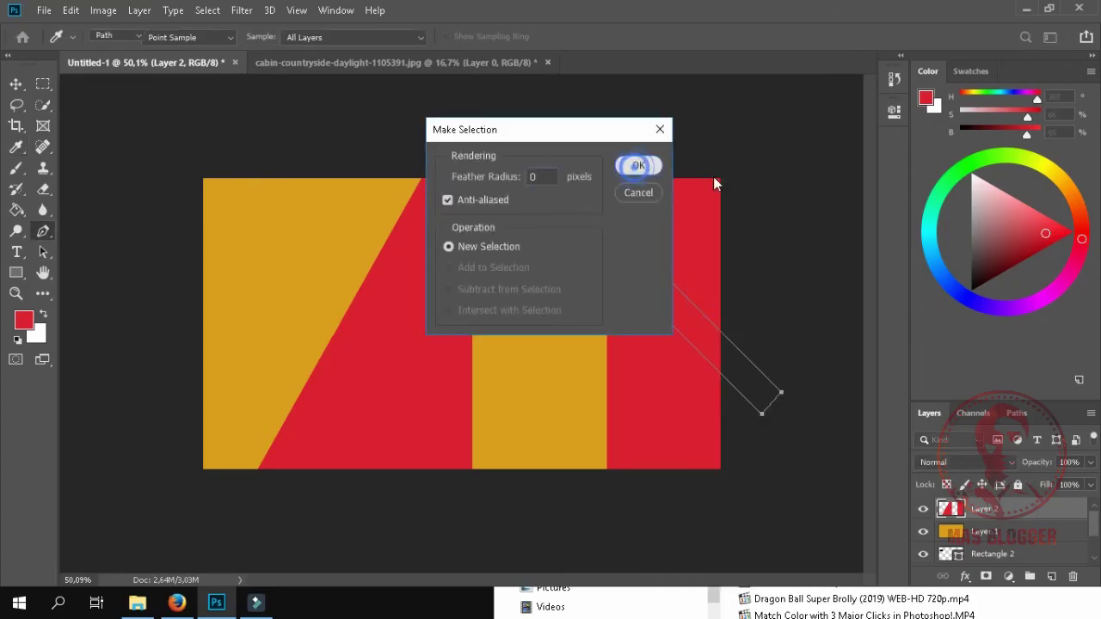
key(Return)
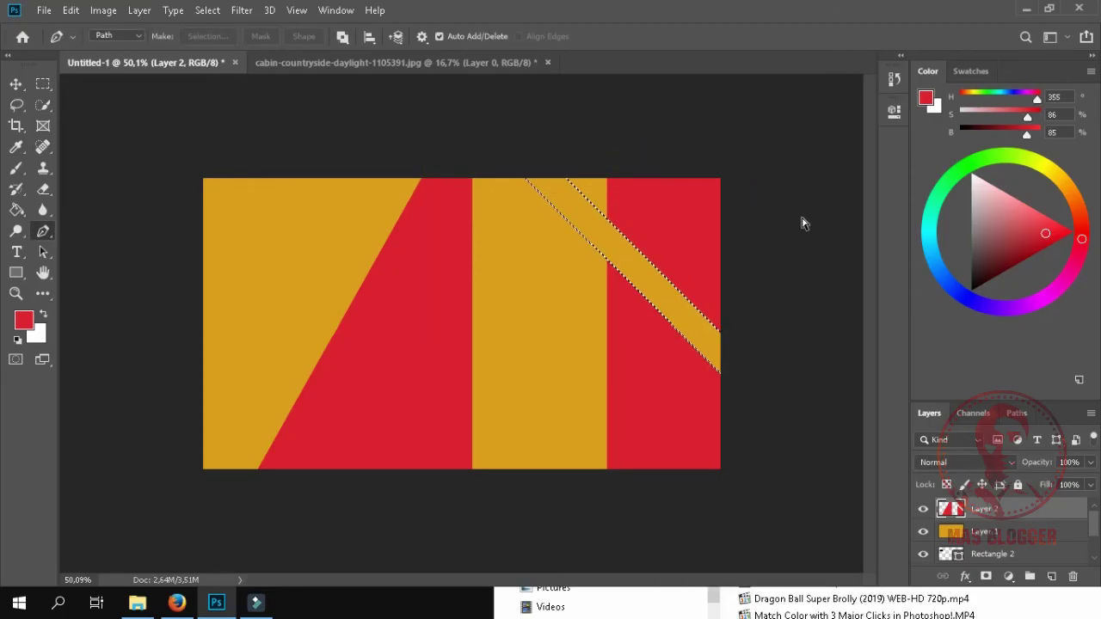
key(ctrl+d)
scroll(688, 401, down, 3)
scroll(534, 413, up, 2)
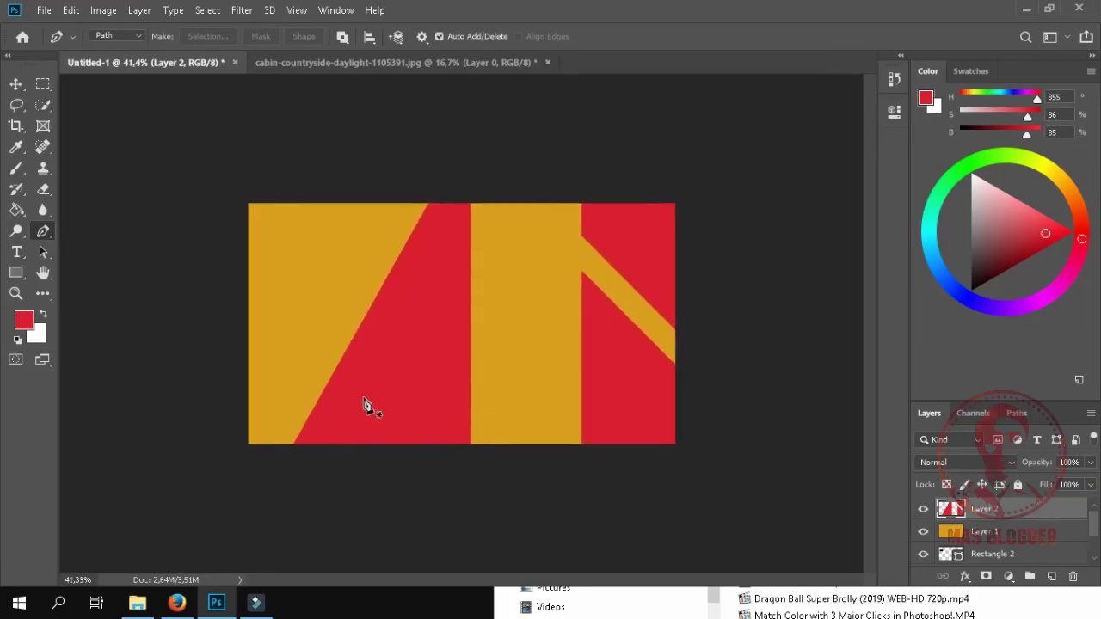
scroll(368, 405, down, 1)
scroll(344, 379, up, 2)
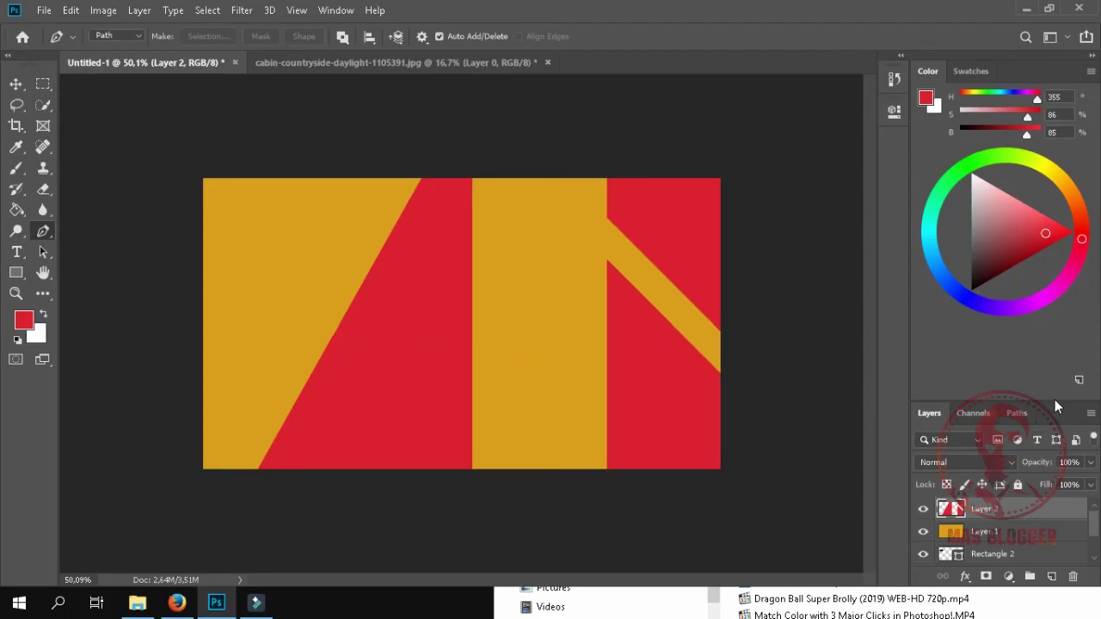
- Delete the rectangle layers, Layer 1 and Layer 2, keeping only Background
drag(1055, 400, 1057, 293)
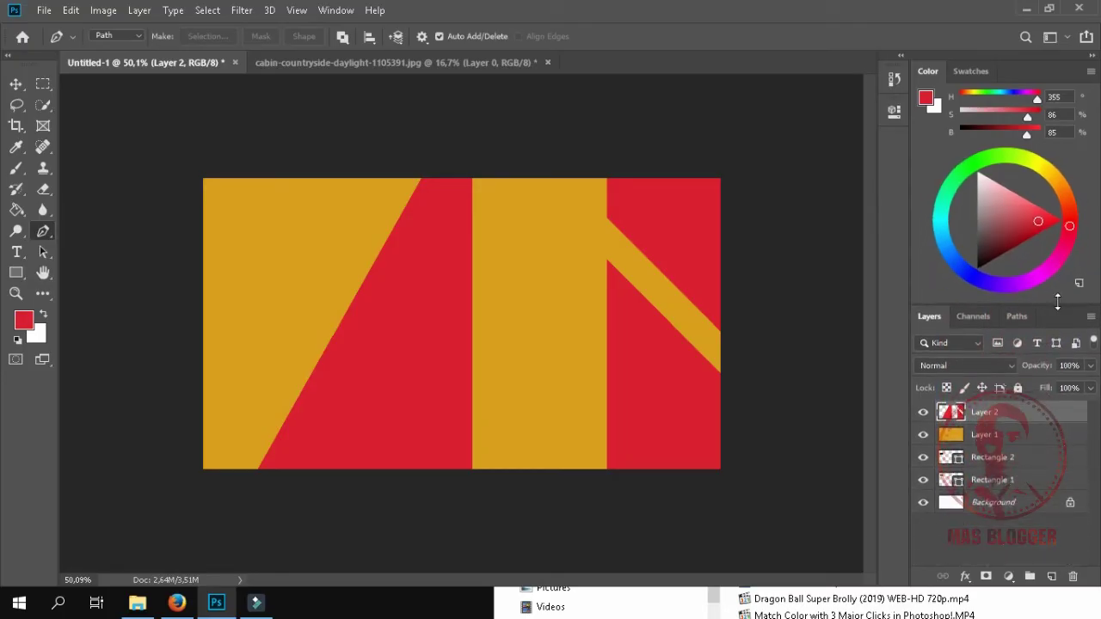
shift+click(1020, 486)
key(Delete)
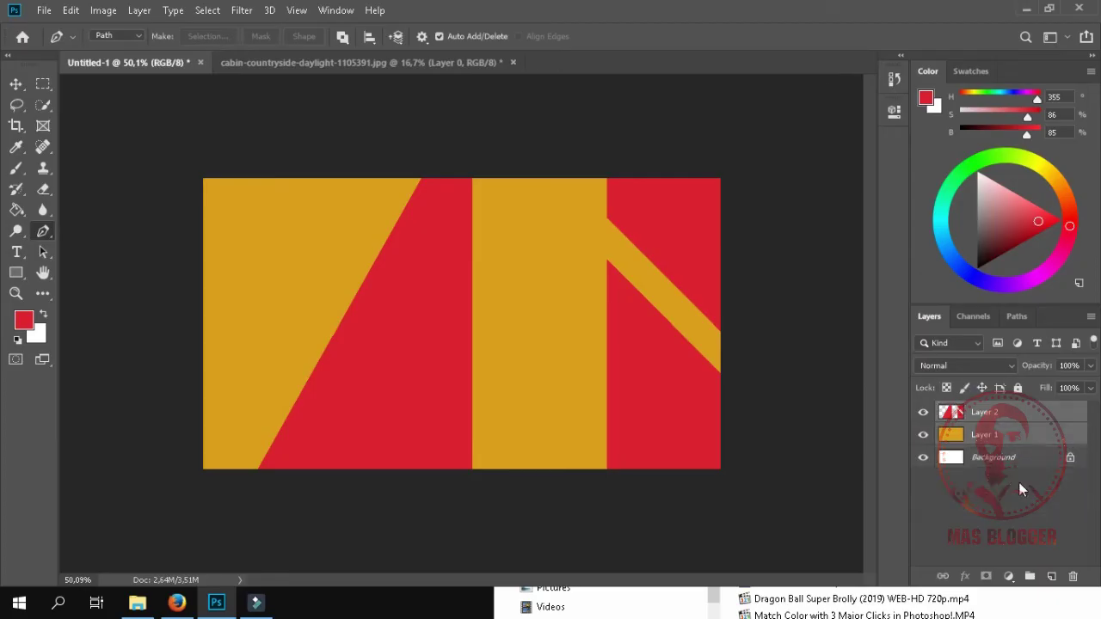
click(1019, 435)
key(Delete)
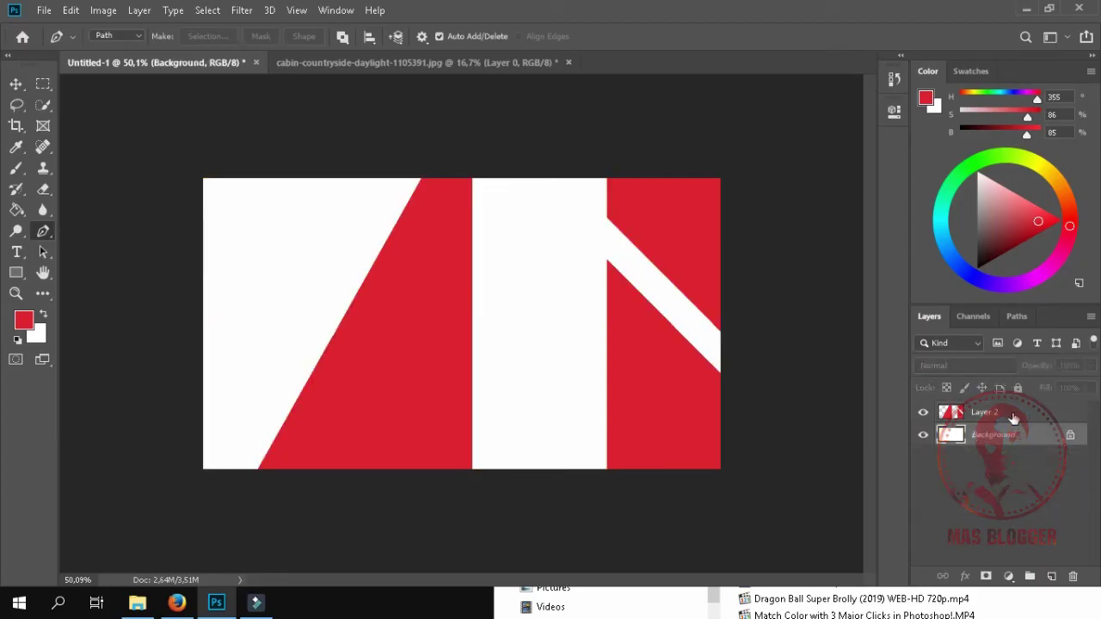
click(1011, 410)
key(Delete)
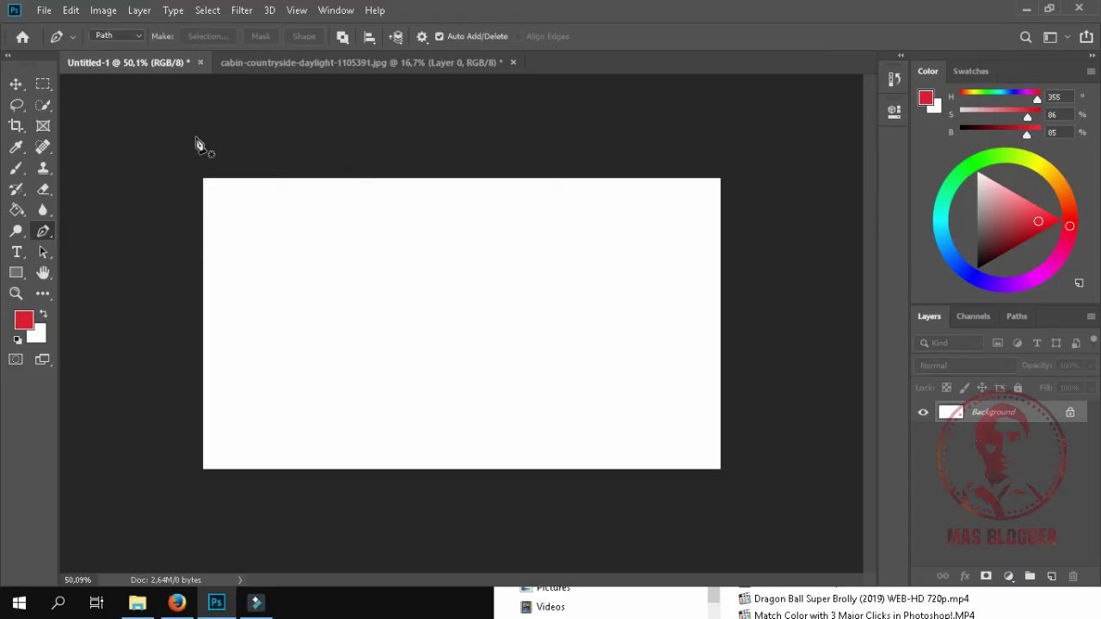
- Choose the regular Brush Tool and set paint symmetry to Vertical
click(45, 253)
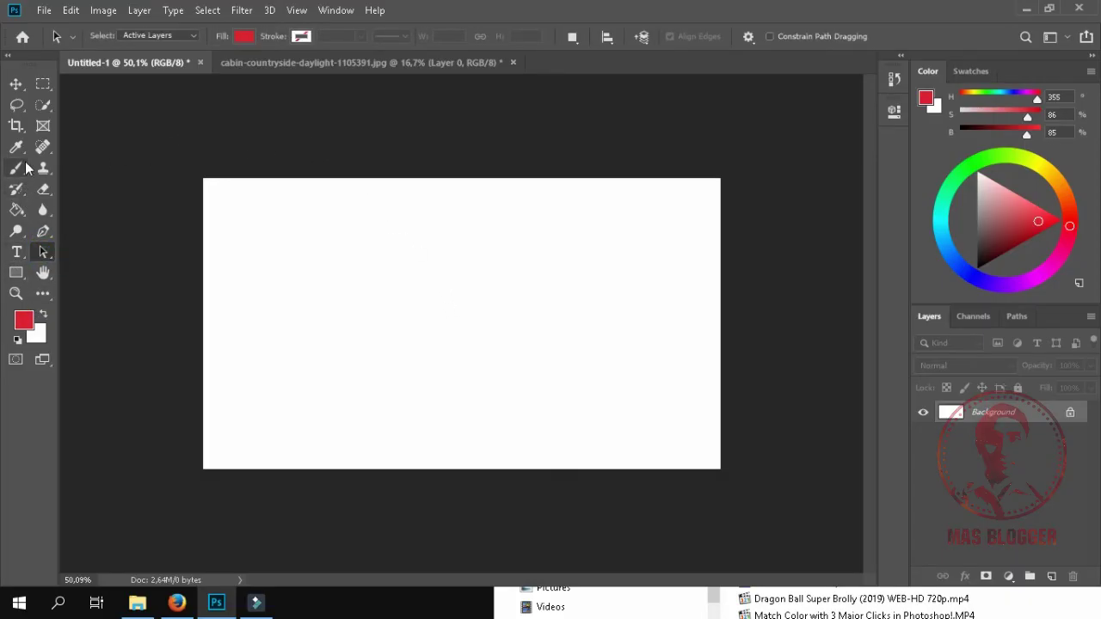
click(17, 169)
click(72, 170)
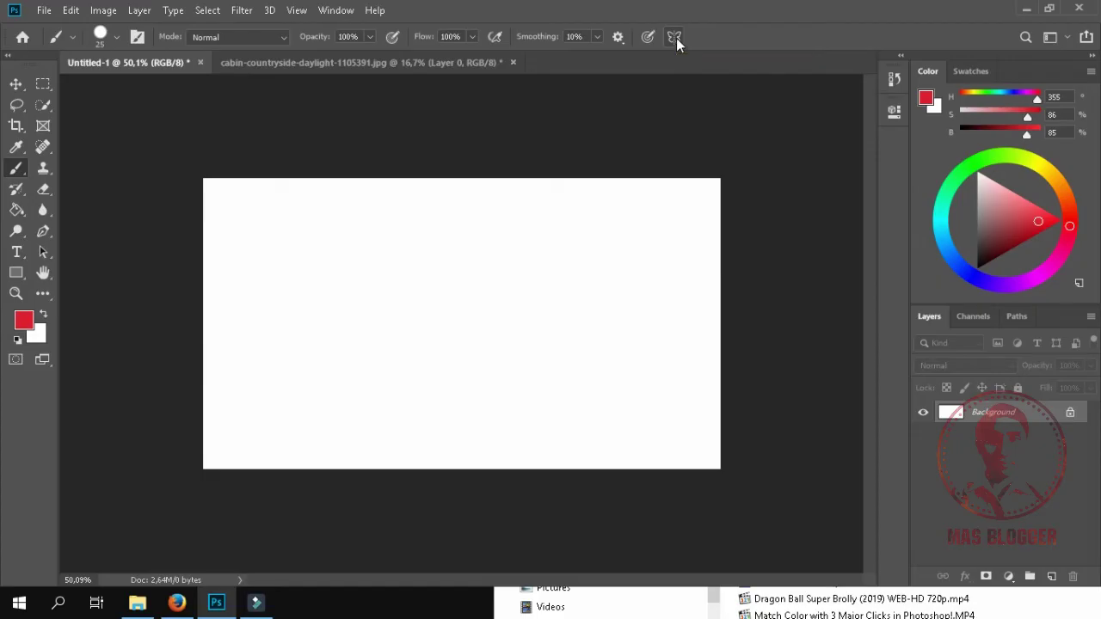
click(674, 37)
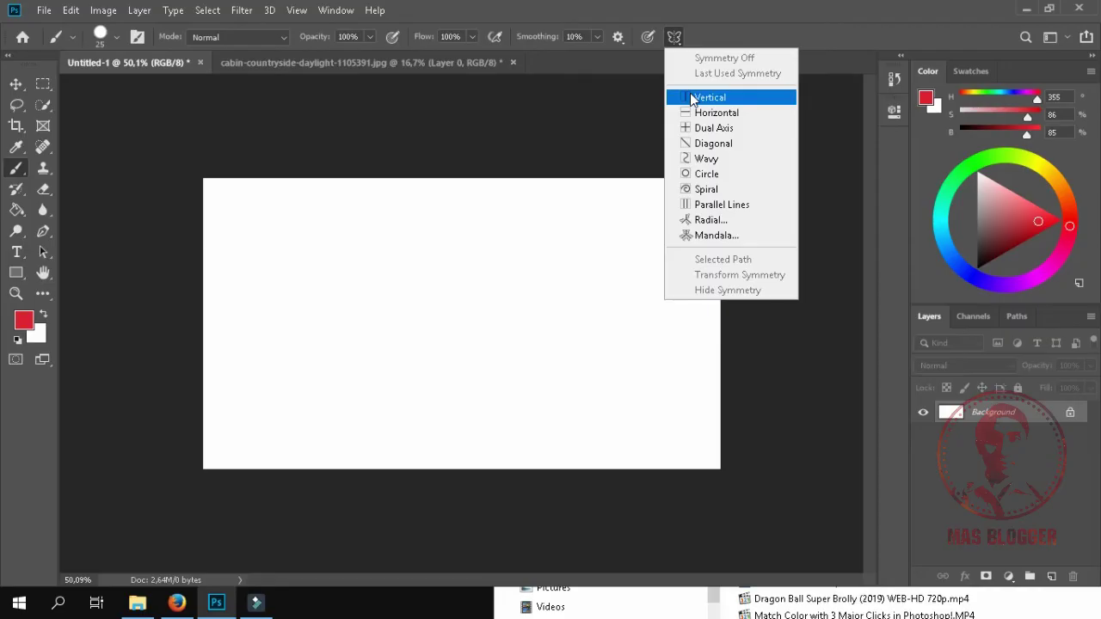
click(692, 98)
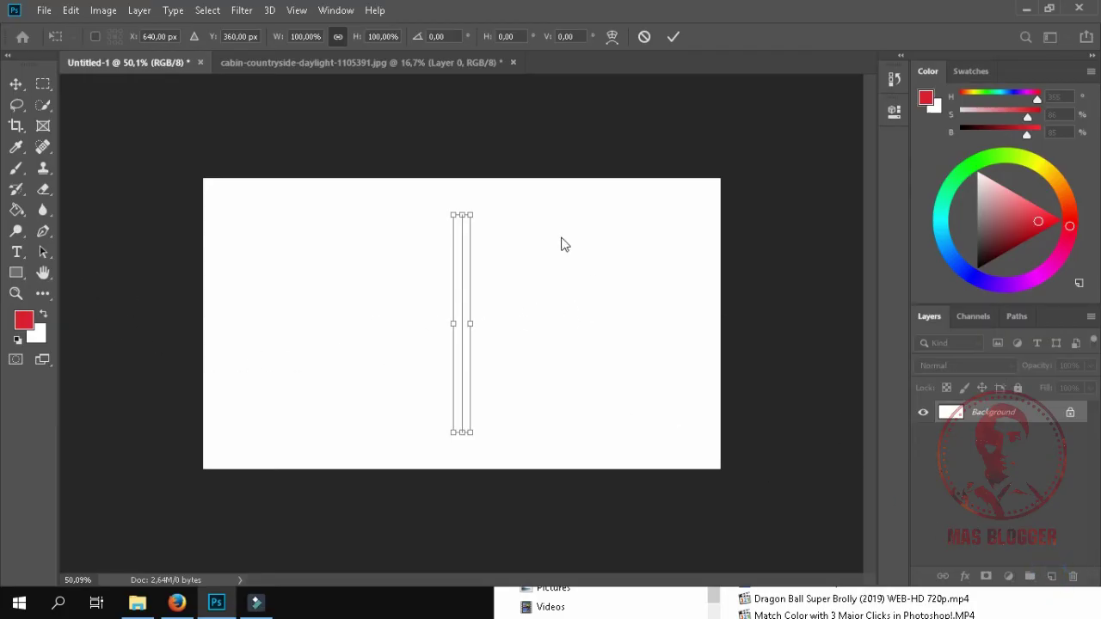
- Commit the symmetry axis, add Layer 1, and set the foreground to yellow d9bc1f
click(673, 41)
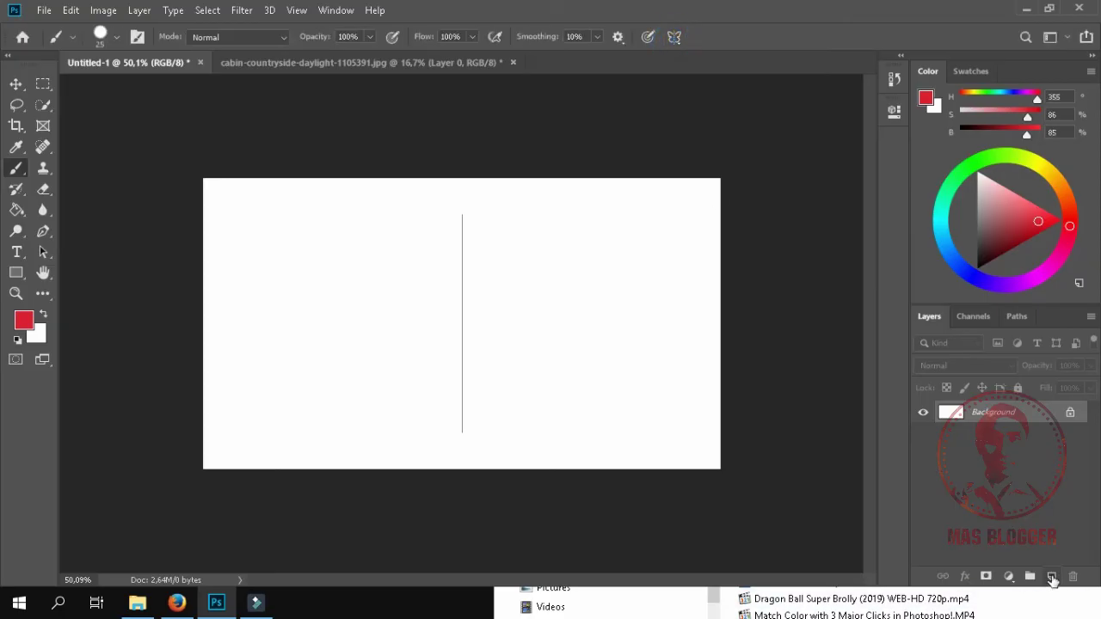
click(1051, 577)
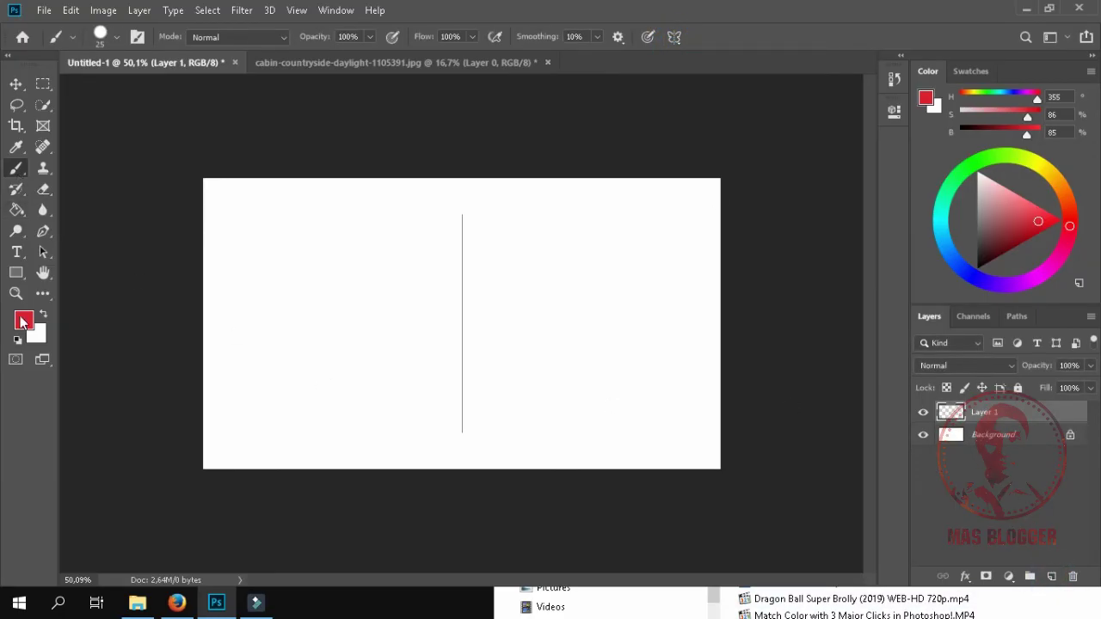
click(23, 320)
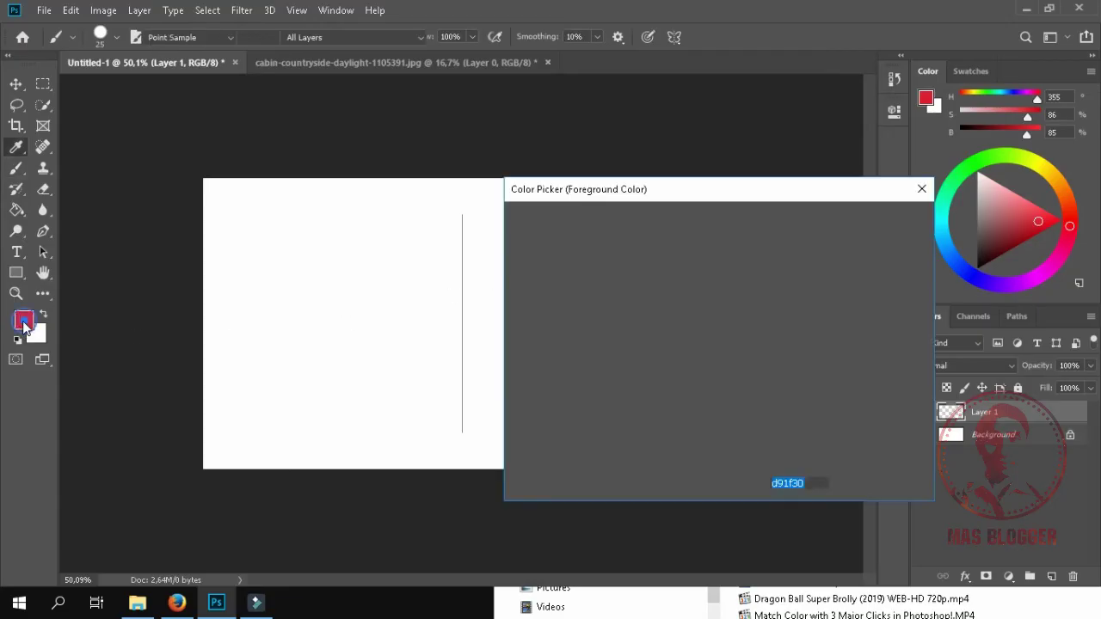
click(1045, 170)
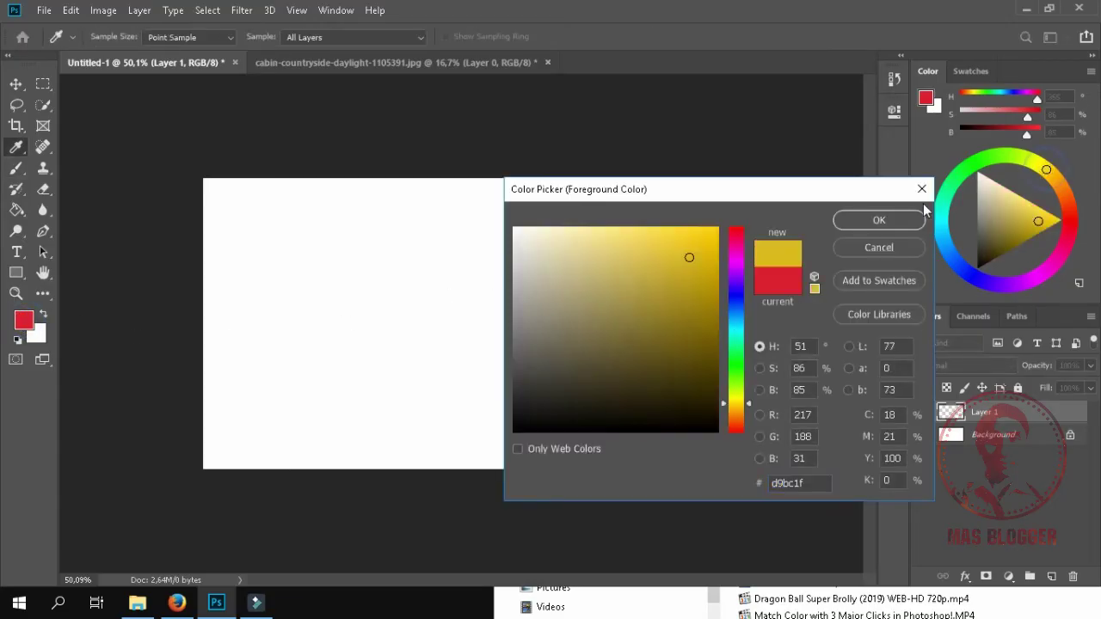
click(881, 220)
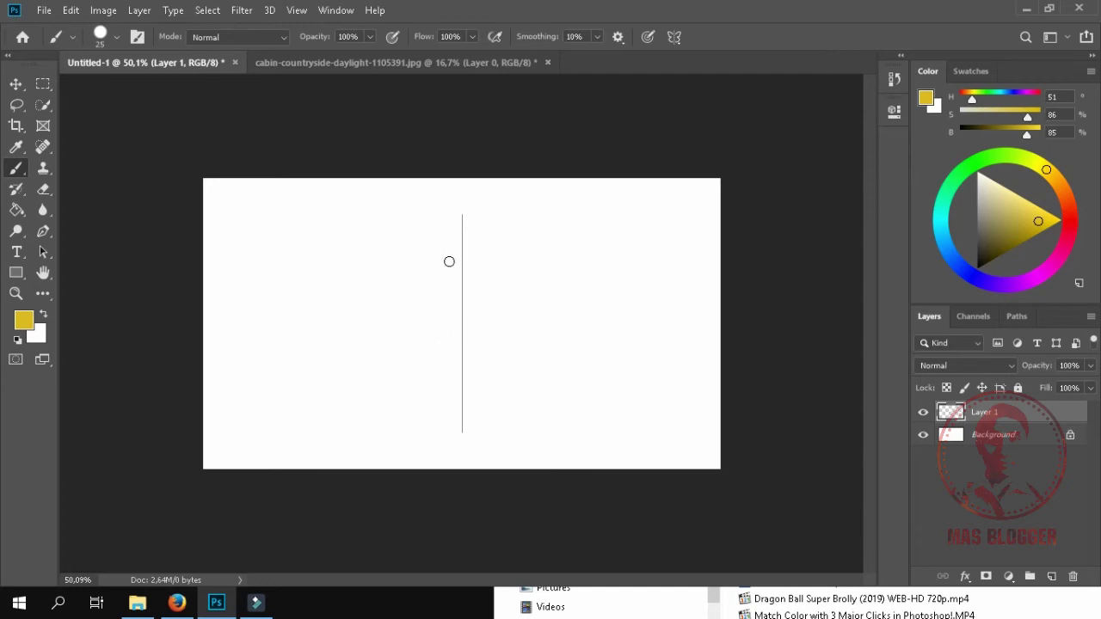
- Paint mirrored yellow brows, eyes, beak, mouth, head outline and horns, then delete the face
drag(453, 258, 392, 247)
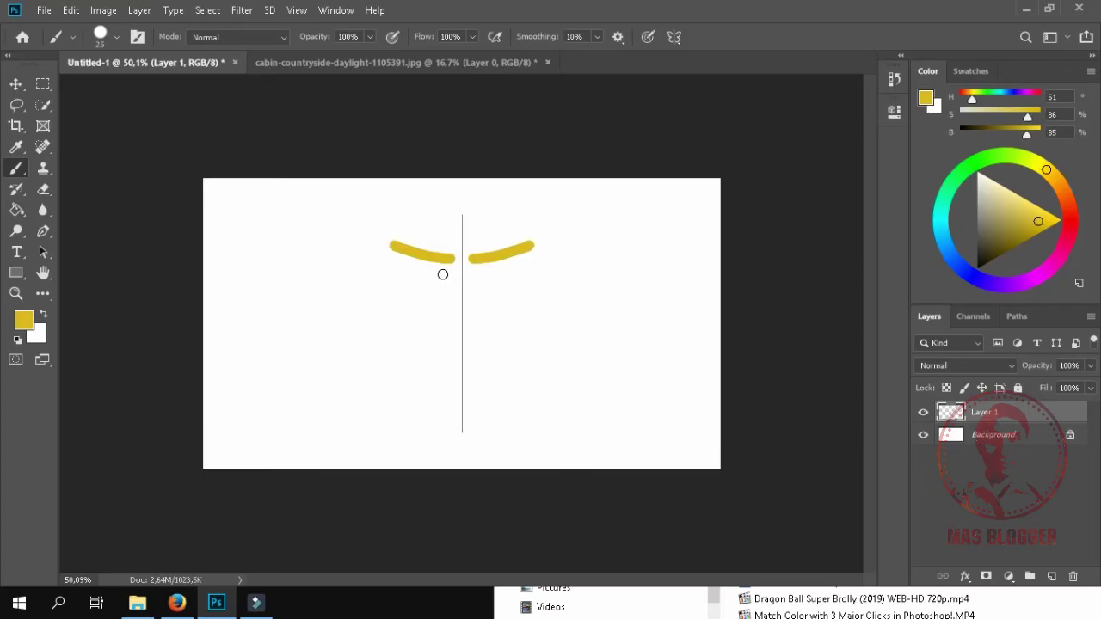
mouse_move(442, 273)
mouse_down()
mouse_move(393, 266)
mouse_move(433, 287)
mouse_move(444, 277)
mouse_up()
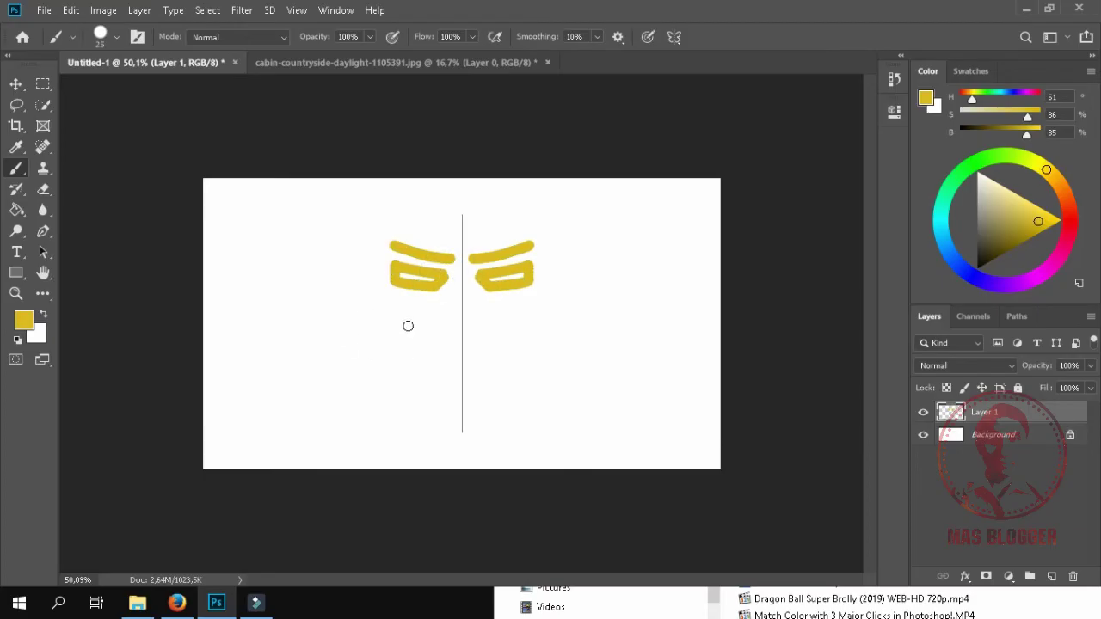
mouse_move(458, 300)
mouse_down()
mouse_move(425, 307)
mouse_move(461, 351)
mouse_move(411, 376)
mouse_move(458, 399)
mouse_up()
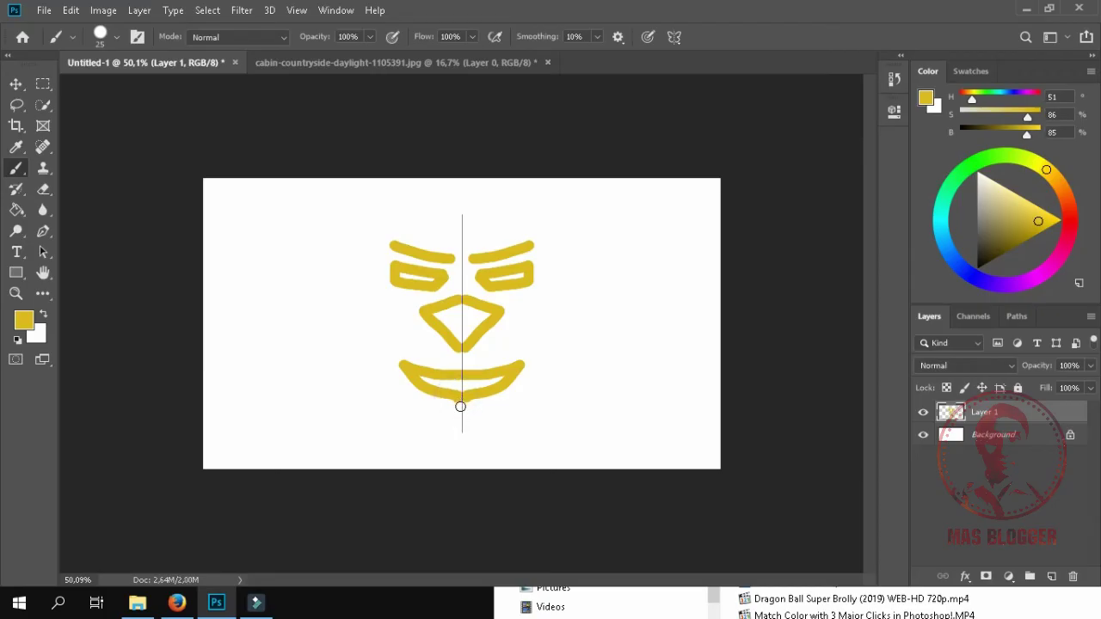
mouse_move(461, 425)
mouse_down()
mouse_move(433, 428)
mouse_move(410, 393)
mouse_move(347, 360)
mouse_move(368, 279)
mouse_move(344, 238)
mouse_move(418, 214)
mouse_move(465, 235)
mouse_up()
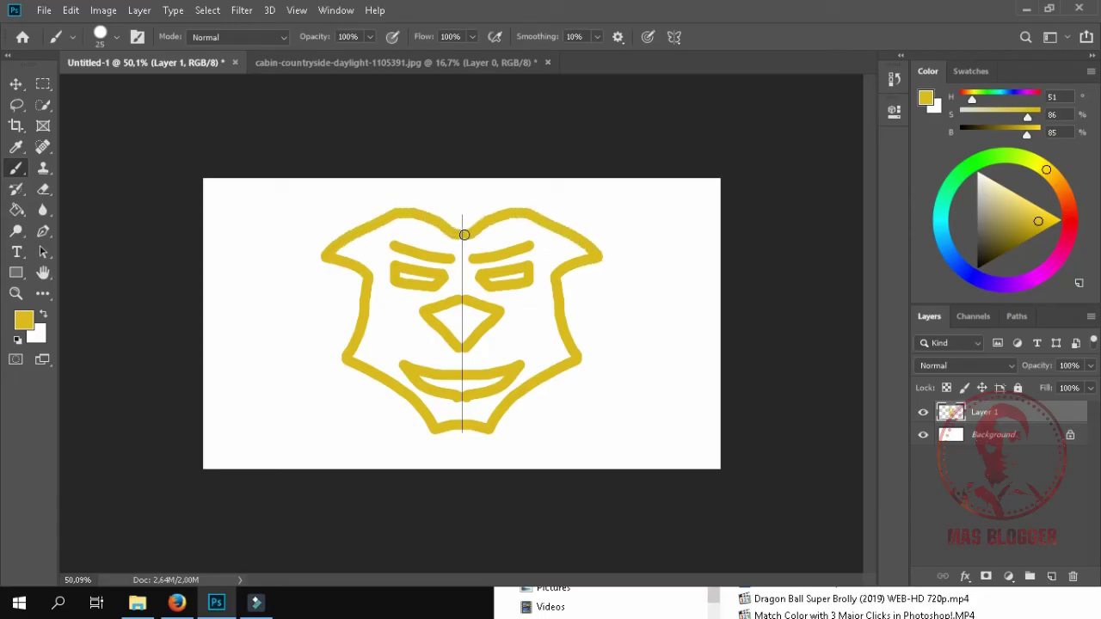
mouse_move(360, 298)
mouse_down()
mouse_move(248, 307)
mouse_move(287, 272)
mouse_move(222, 254)
mouse_up()
mouse_move(222, 254)
mouse_down()
mouse_move(369, 207)
mouse_move(332, 186)
mouse_move(403, 176)
mouse_up()
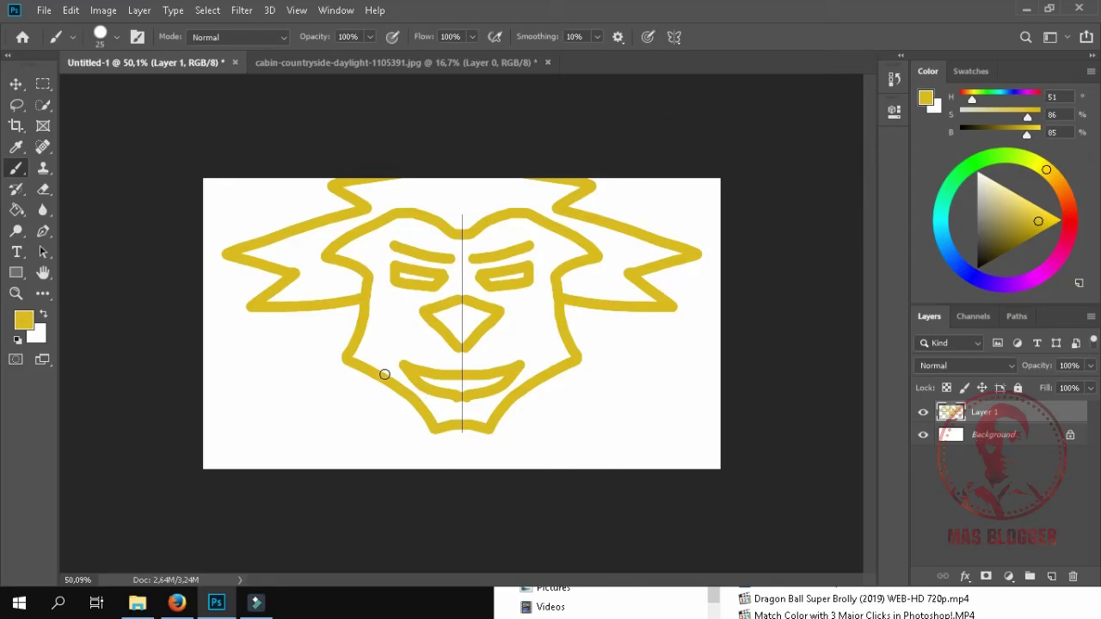
key(Delete)
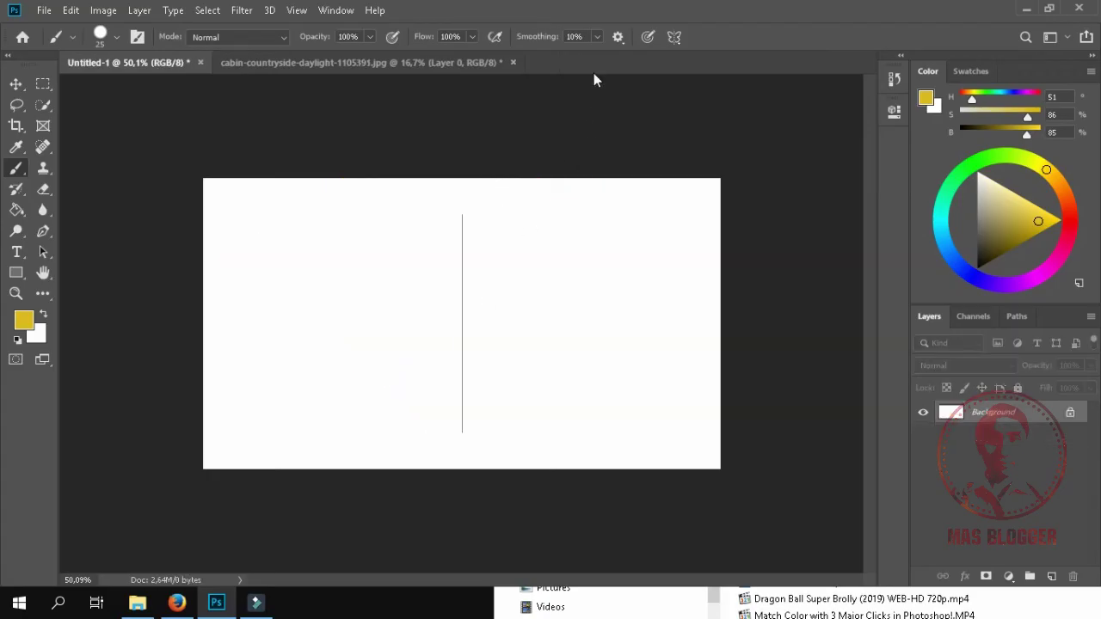
- Switch the symmetry mode to Dual Axis and commit the axes
click(674, 37)
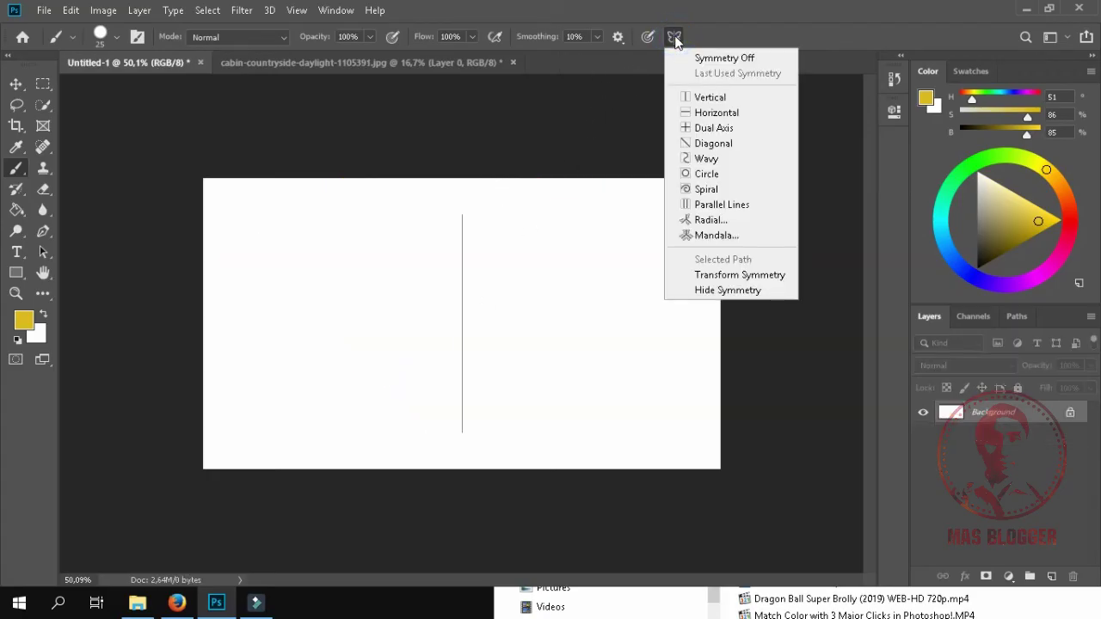
click(733, 129)
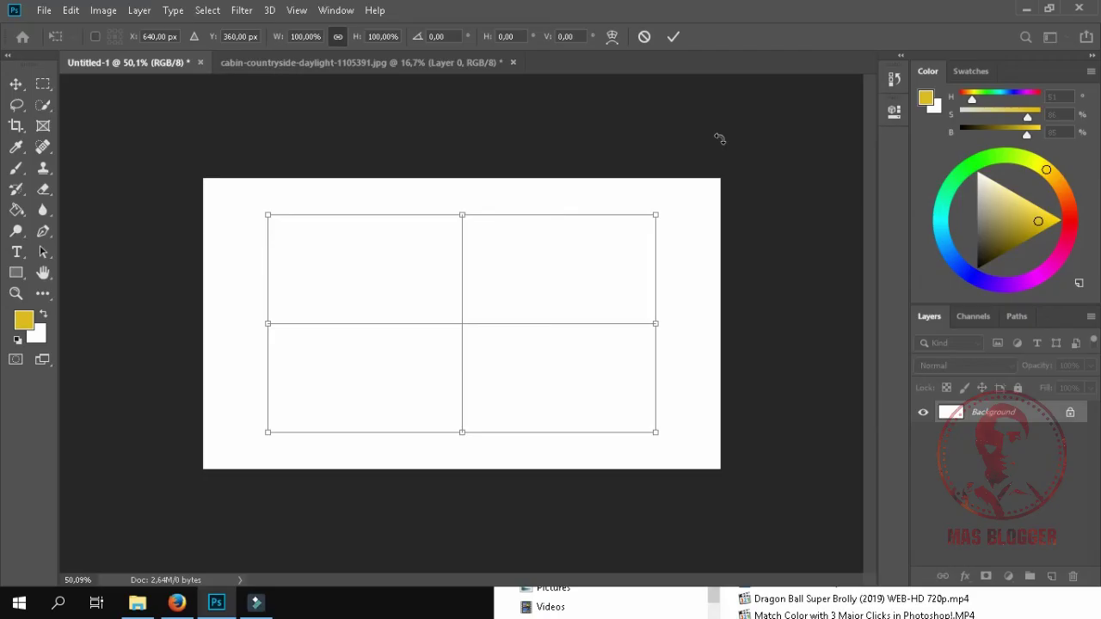
click(402, 298)
click(672, 37)
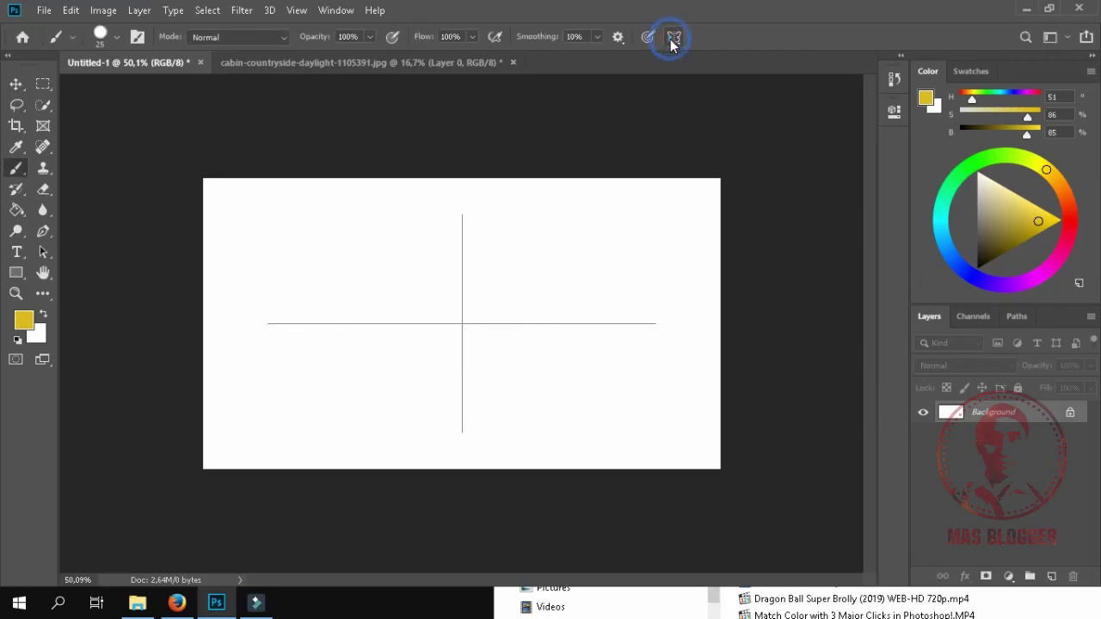
- Paint four-way mirrored yellow leaf outlines around the canvas centre
drag(441, 312, 439, 303)
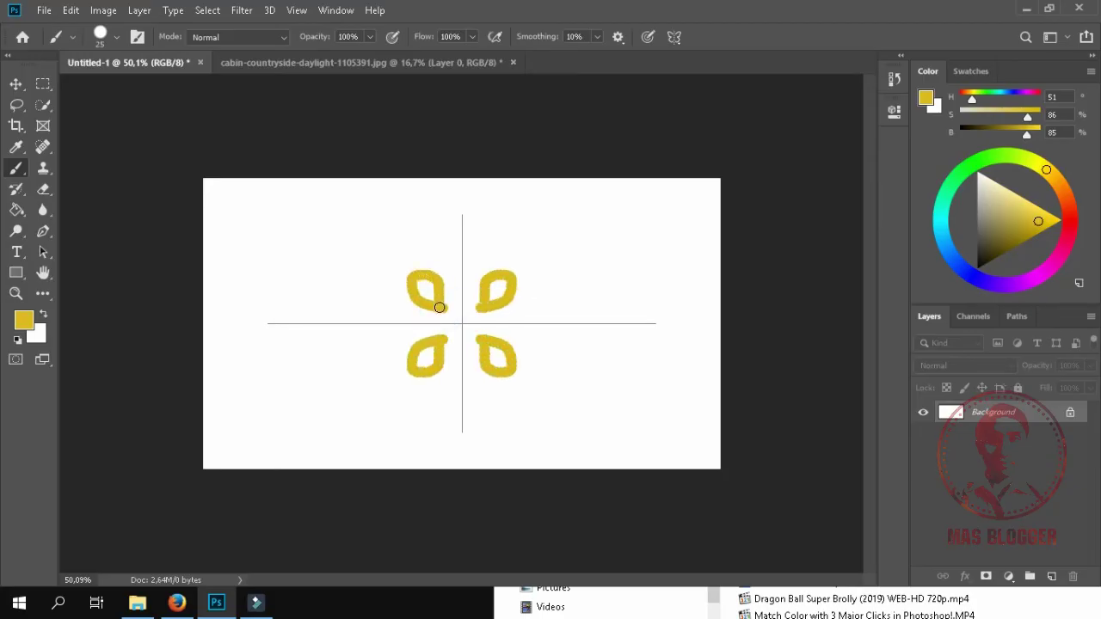
drag(411, 296, 314, 284)
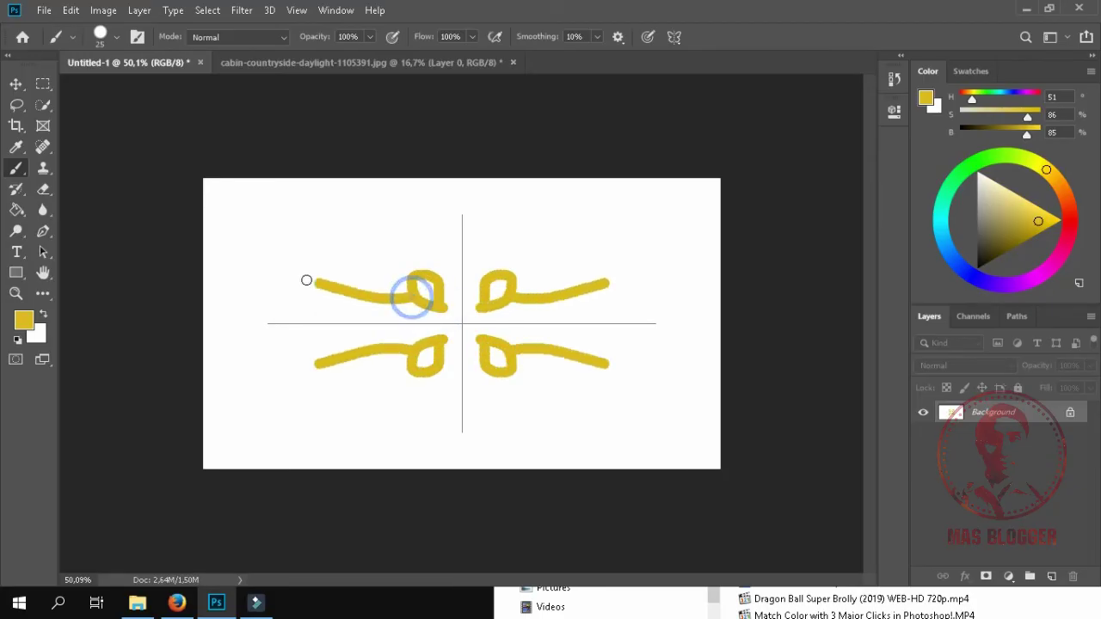
drag(430, 290, 388, 202)
click(309, 275)
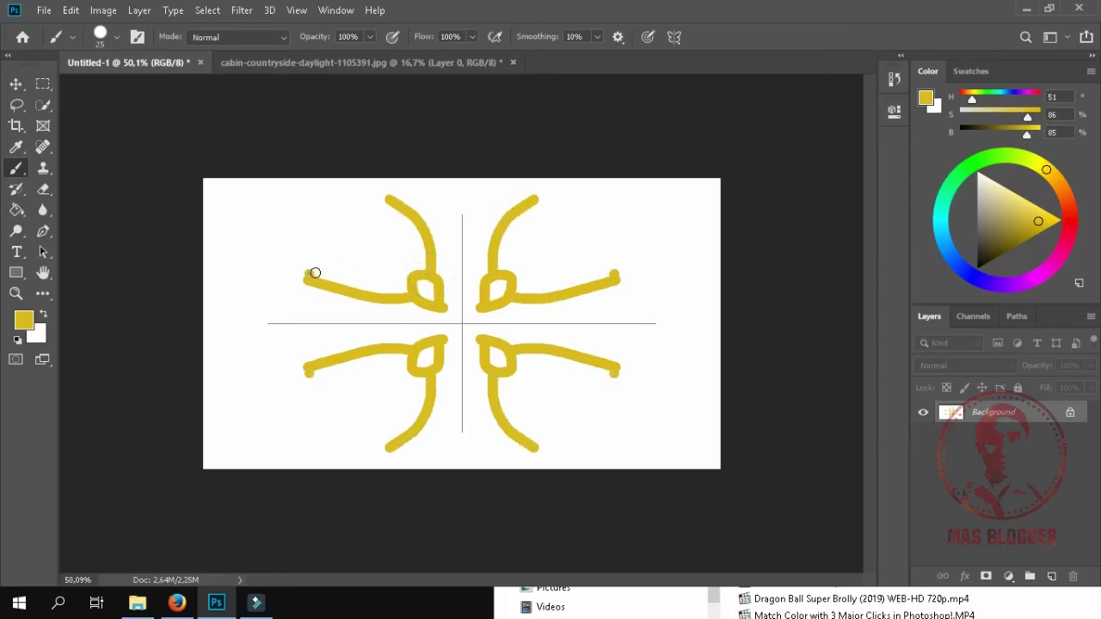
drag(315, 273, 409, 278)
drag(389, 201, 425, 304)
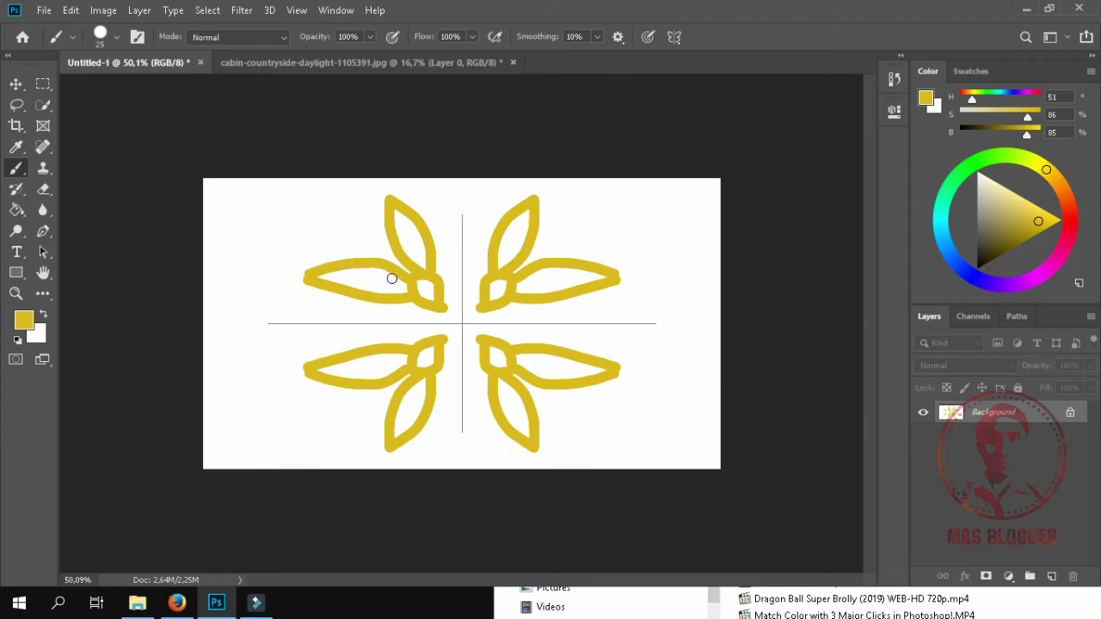
- Add mirrored yellow connecting strokes and zigzag spikes, then create a new empty layer
drag(348, 263, 295, 217)
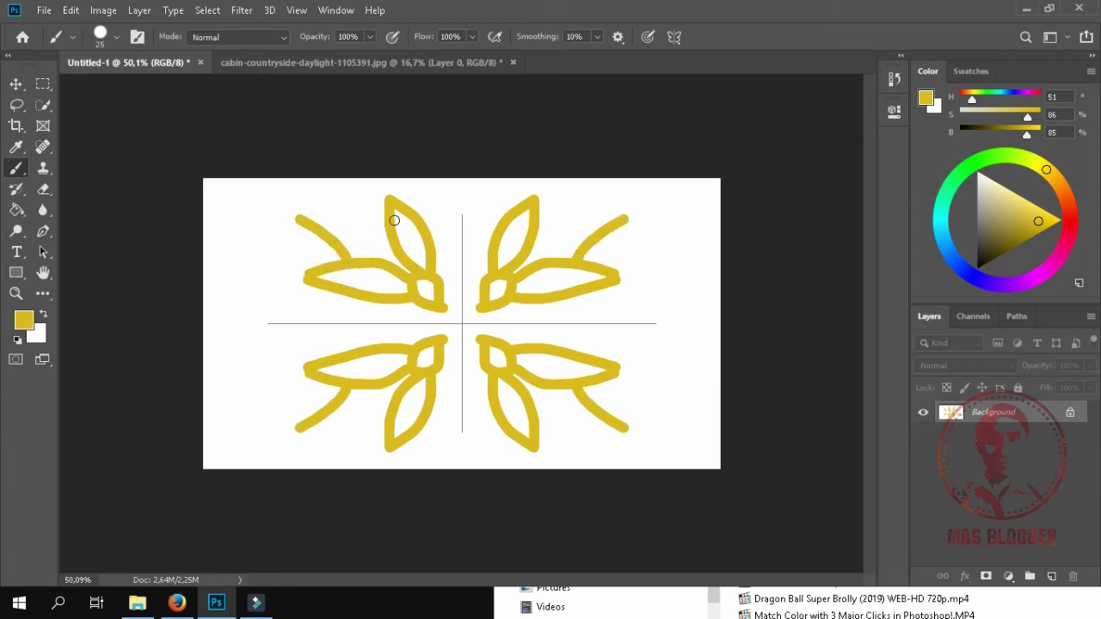
drag(389, 219, 300, 218)
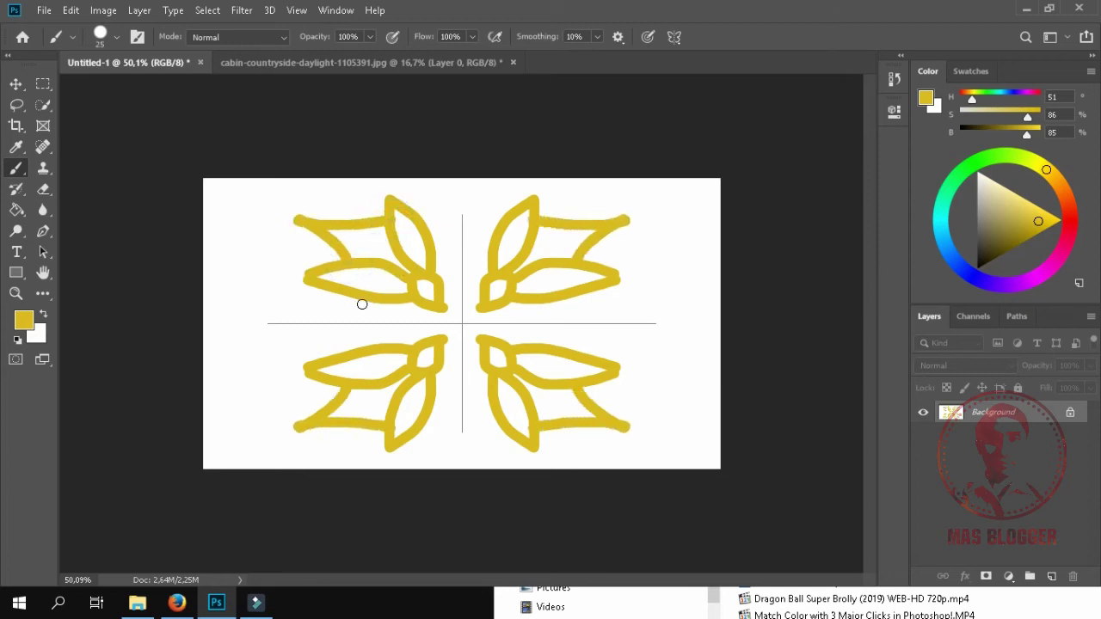
mouse_move(363, 299)
mouse_down()
mouse_move(277, 302)
mouse_move(309, 322)
mouse_up()
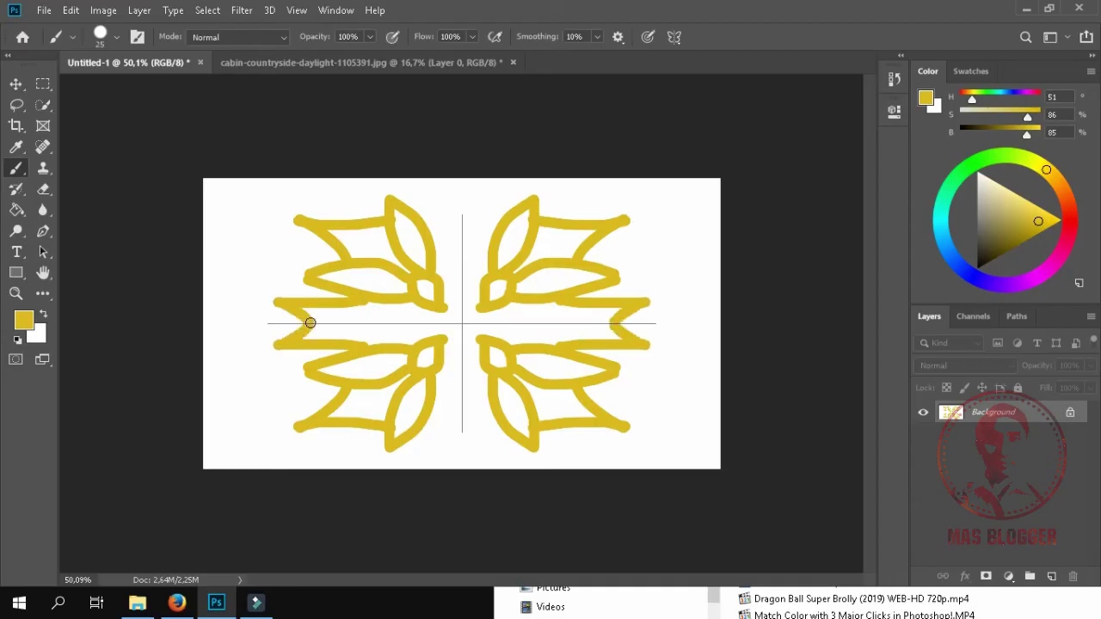
drag(435, 246, 462, 238)
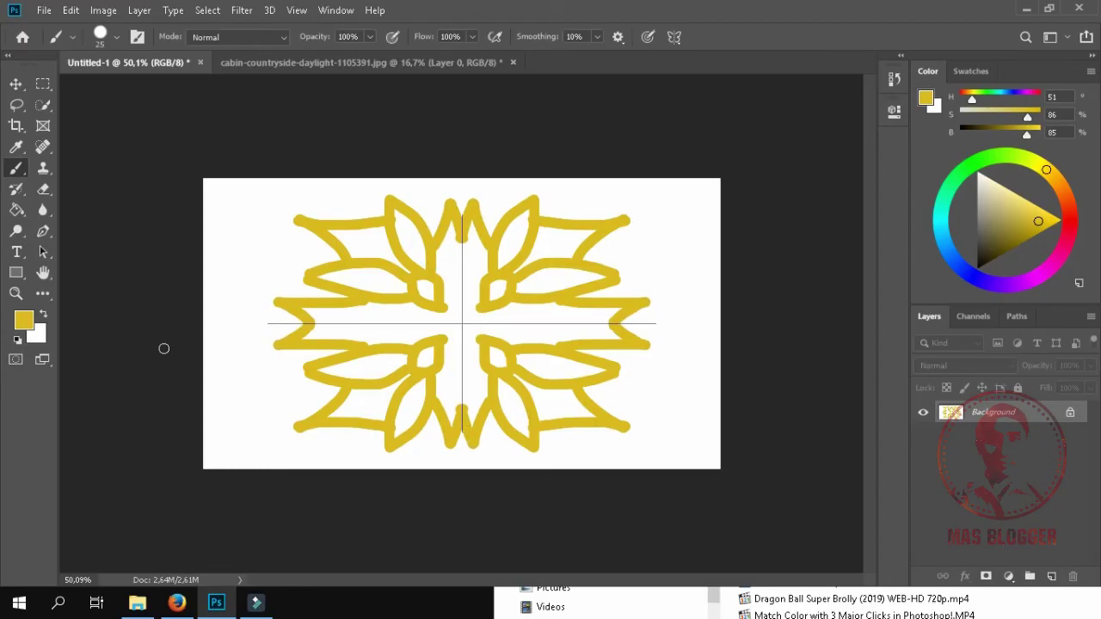
click(1051, 577)
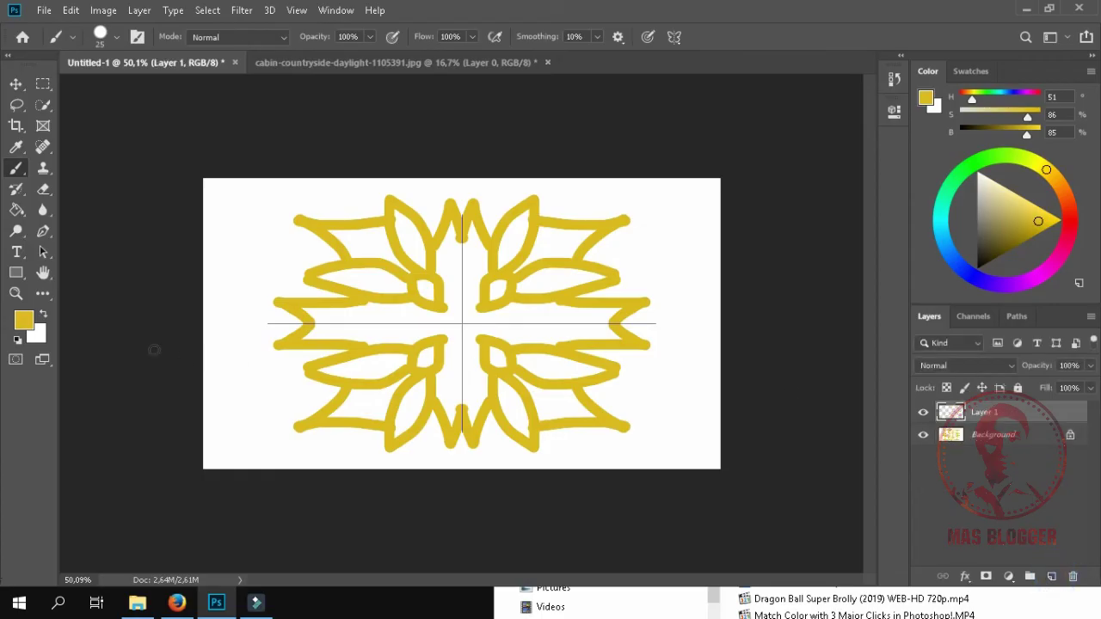
- Set the foreground colour to red in the Color Picker
click(23, 320)
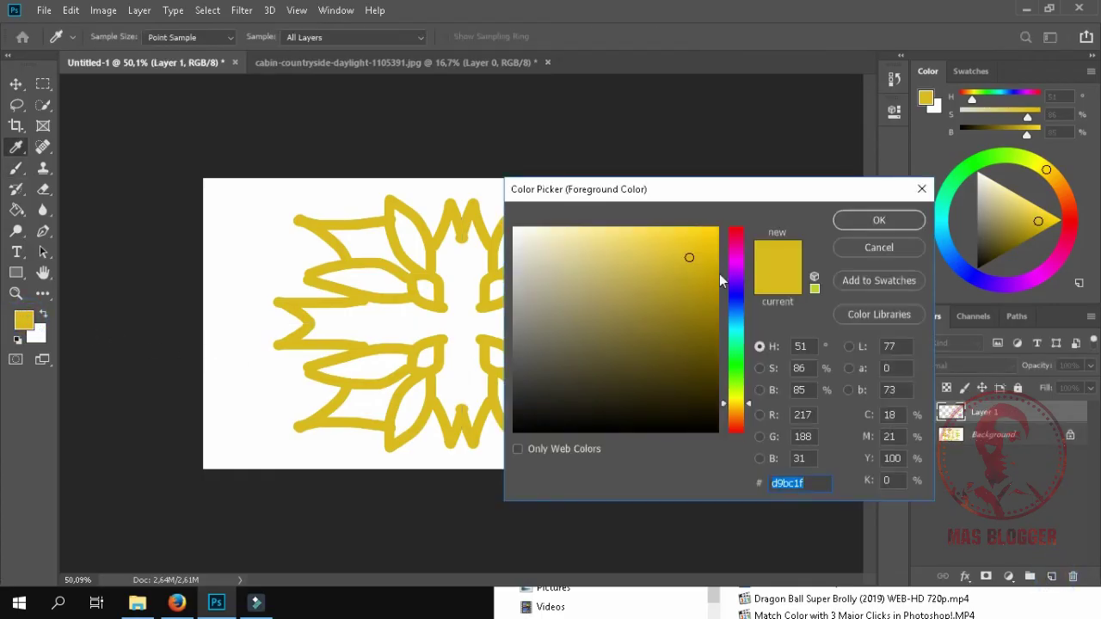
click(982, 158)
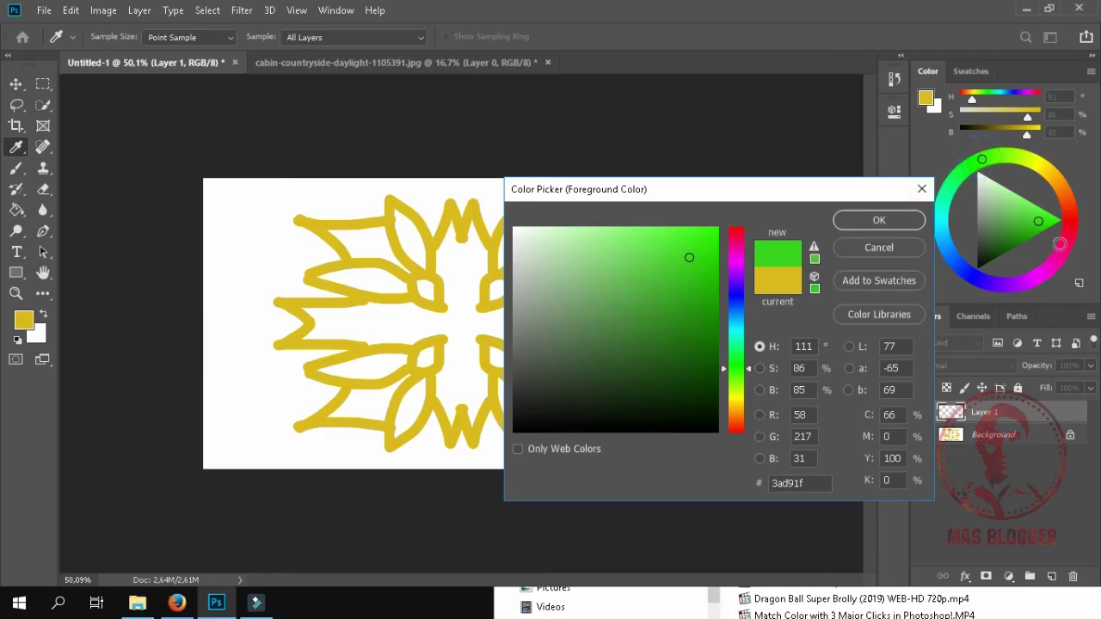
click(1069, 226)
click(879, 220)
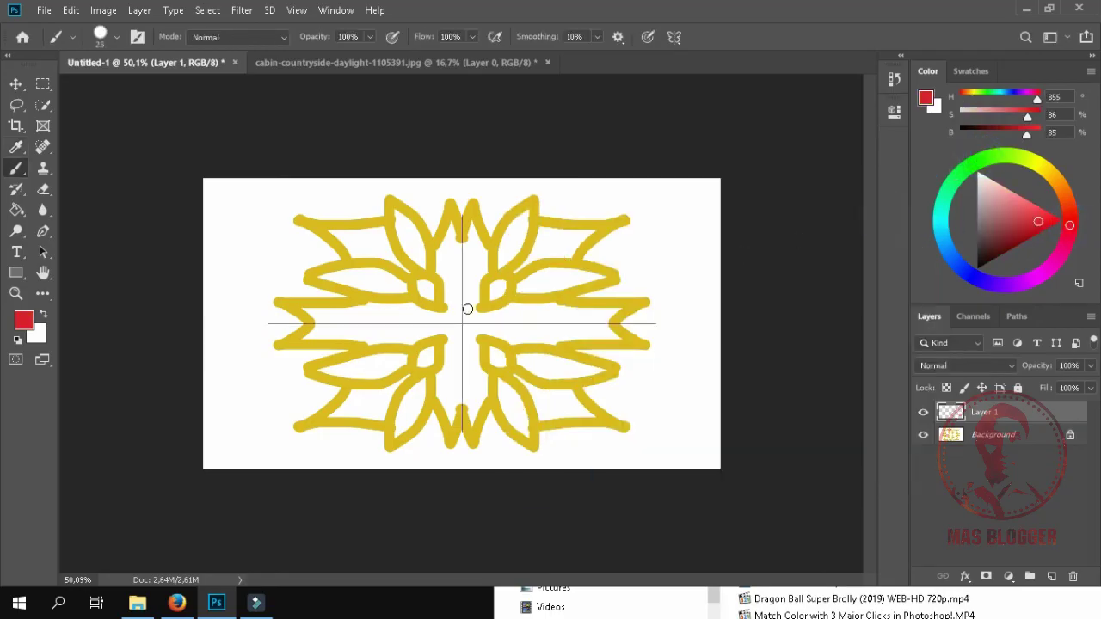
- Paint a mirrored red central eye, side chevrons and top/bottom V's, then add a new layer
drag(461, 306, 427, 323)
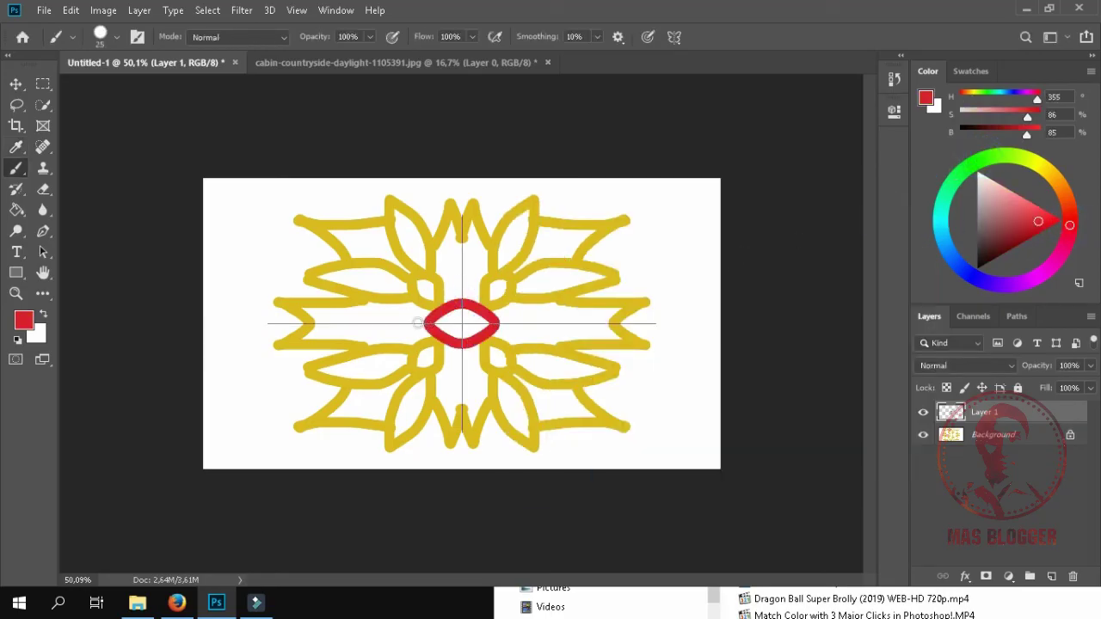
drag(349, 325, 256, 372)
drag(459, 396, 377, 447)
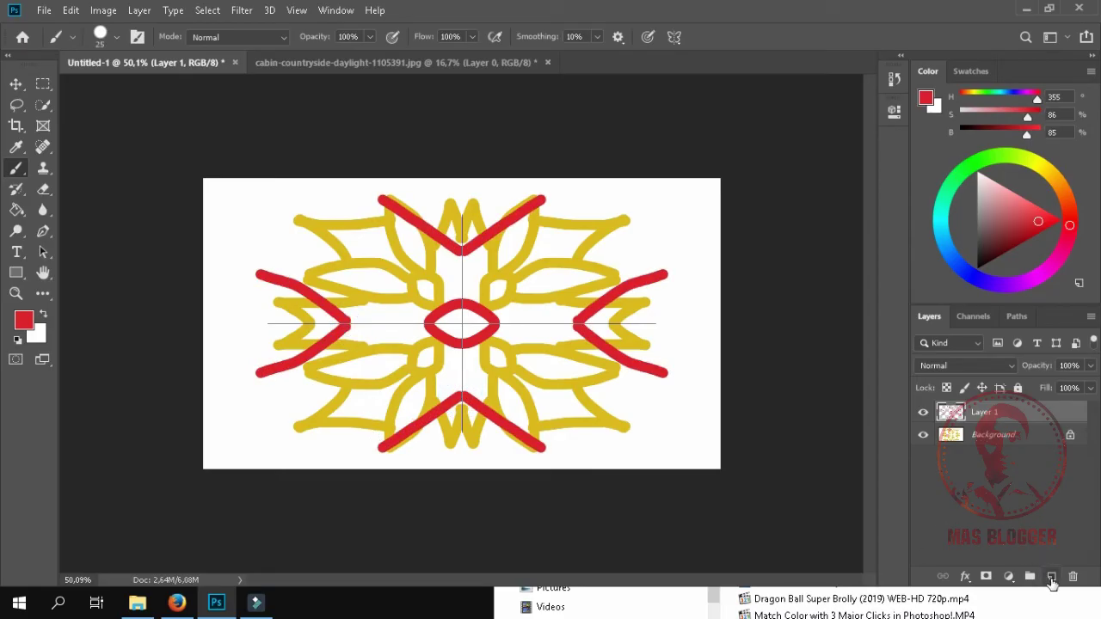
click(1050, 576)
- Set the foreground colour to a saturated blue
click(23, 320)
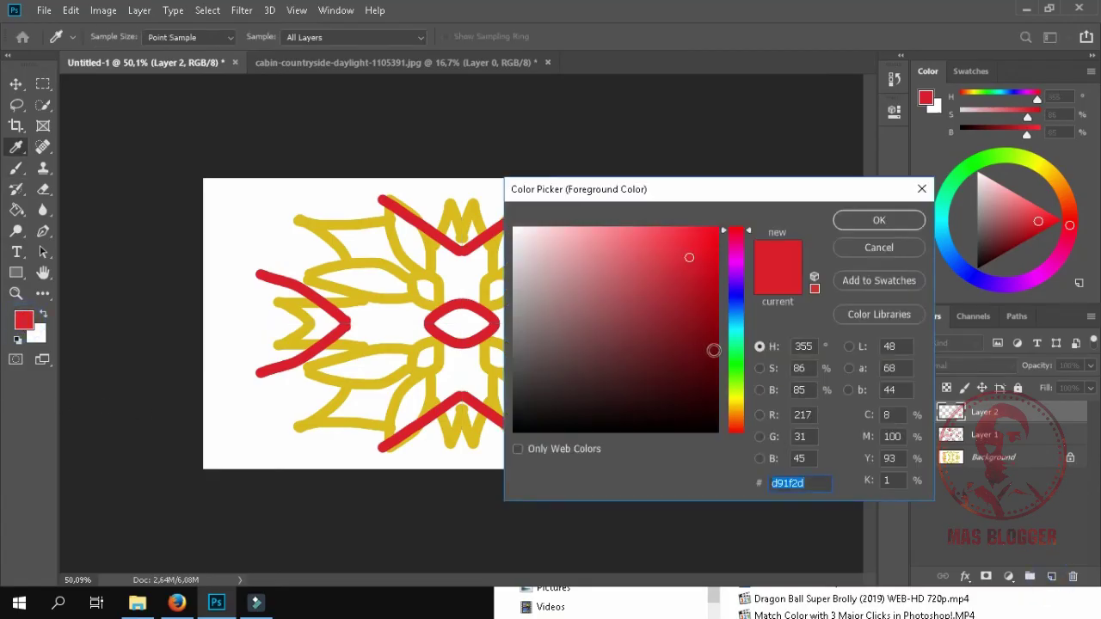
click(736, 301)
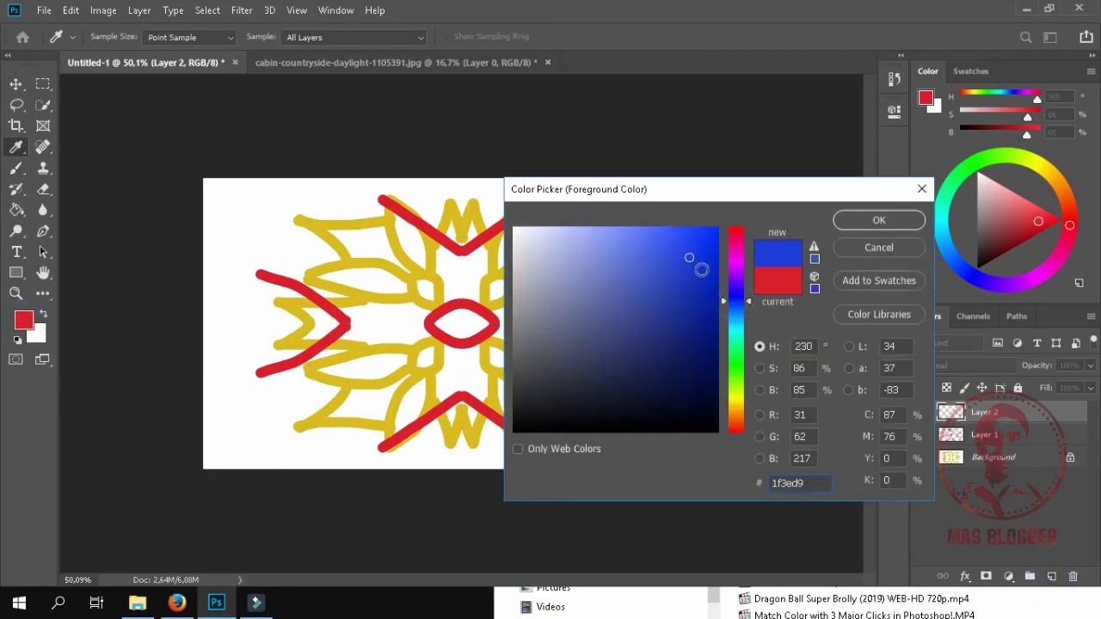
click(709, 237)
click(903, 222)
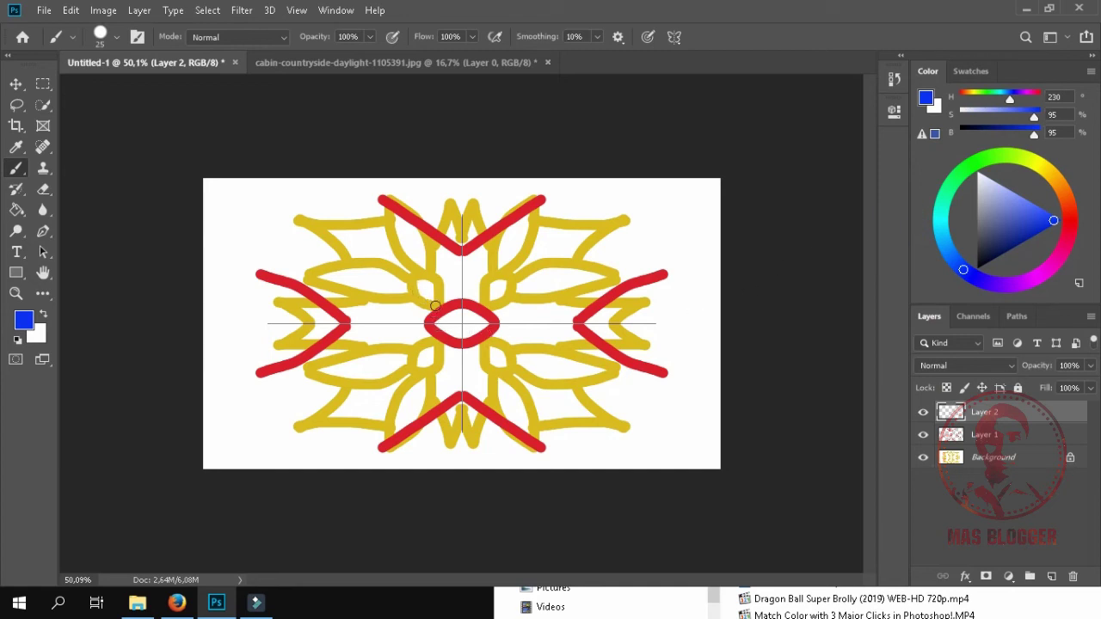
- Paint mirrored blue arcs, diagonal curves and full-height vertical lines
drag(397, 321, 419, 239)
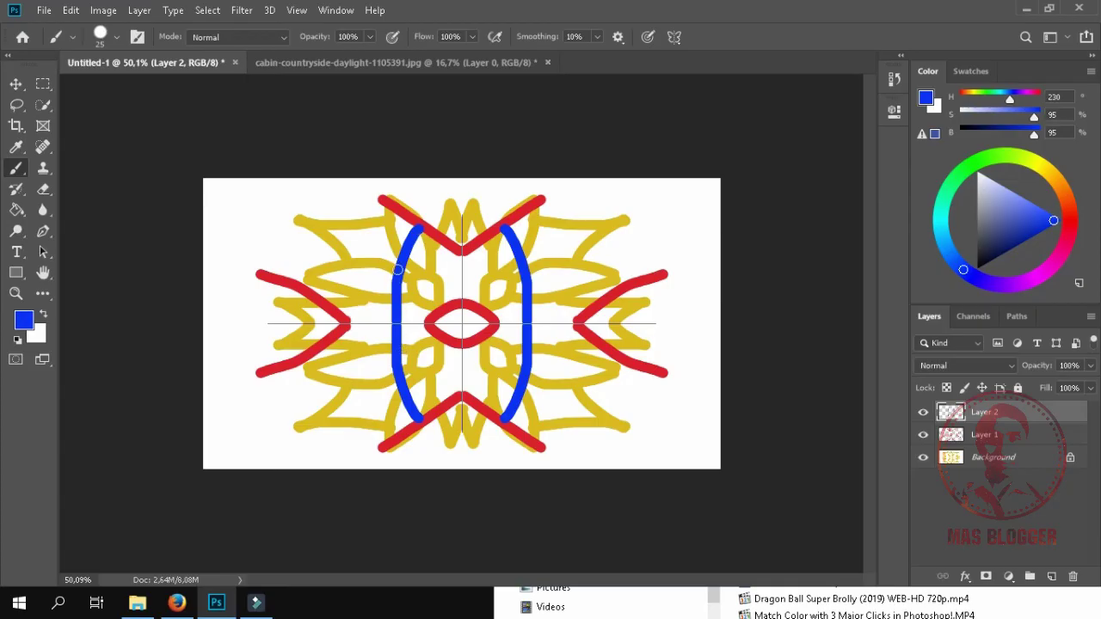
drag(403, 254, 284, 297)
drag(284, 350, 394, 391)
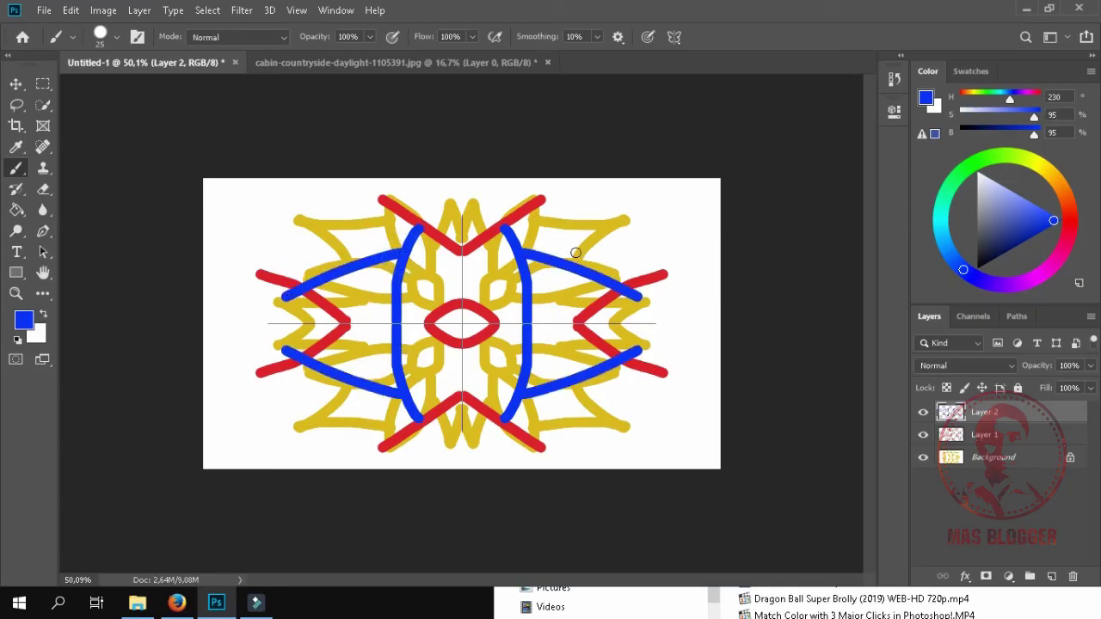
drag(556, 321, 554, 191)
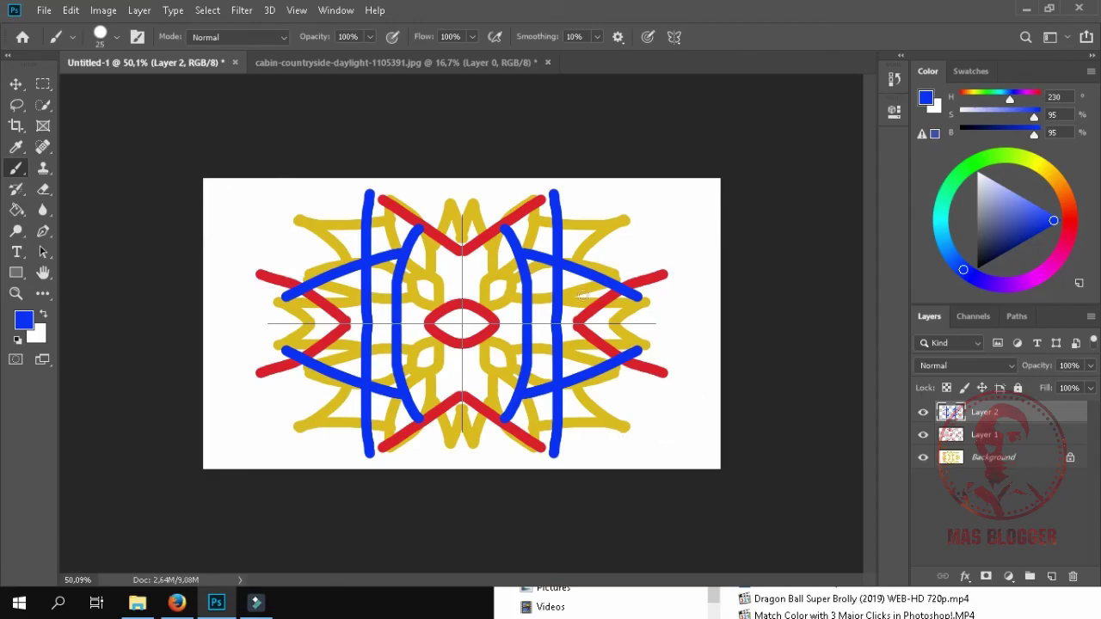
- Delete Layers 1 and 2 and unlock the Background into Layer 0
ctrl+click(1004, 434)
key(Delete)
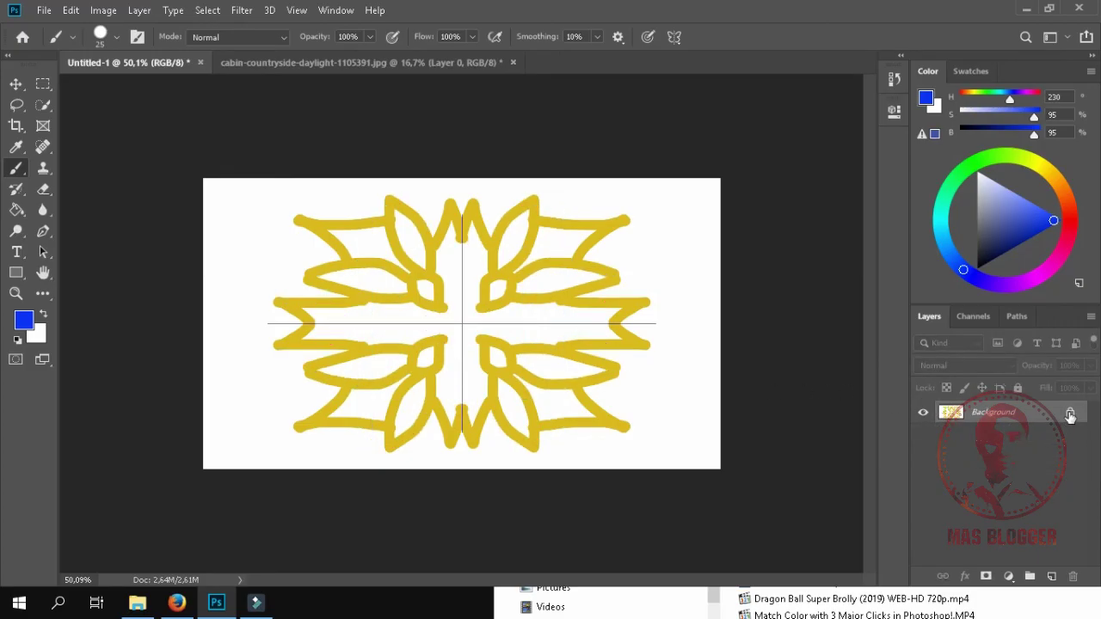
click(1070, 413)
key(h)
double_click(1010, 417)
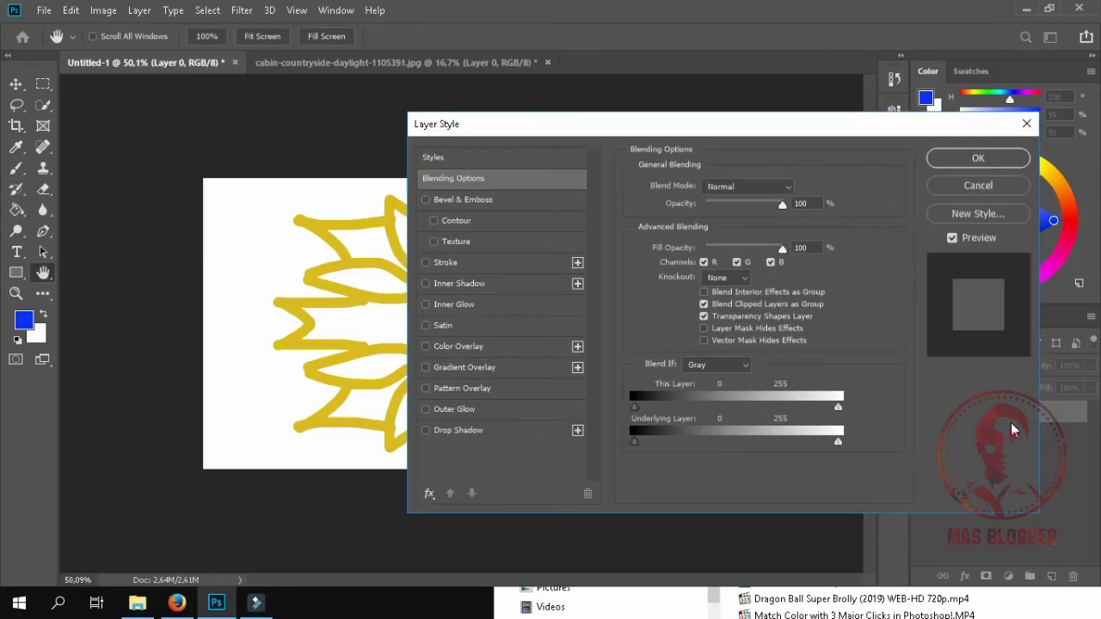
key(Escape)
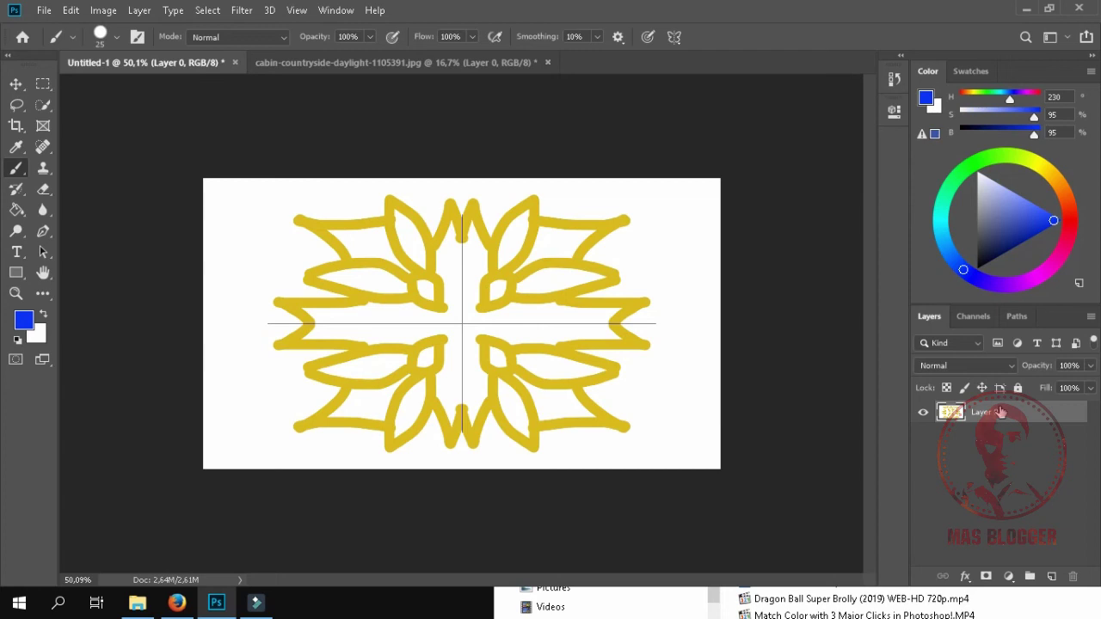
- Add a new empty layer and delete Layer 0 holding the yellow drawing
click(1051, 577)
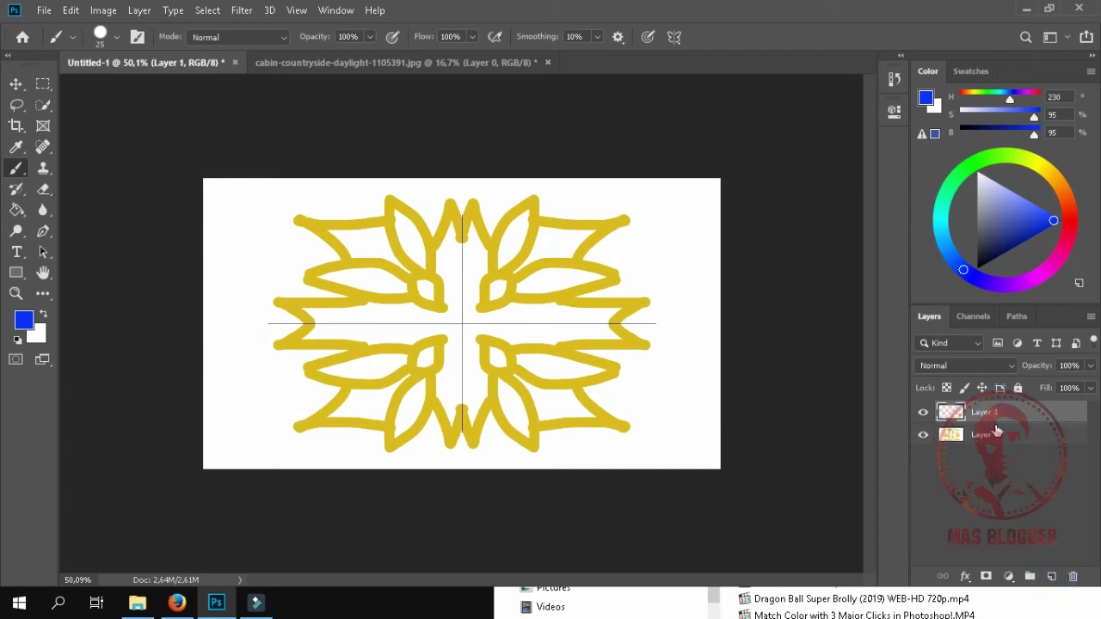
click(998, 441)
key(Delete)
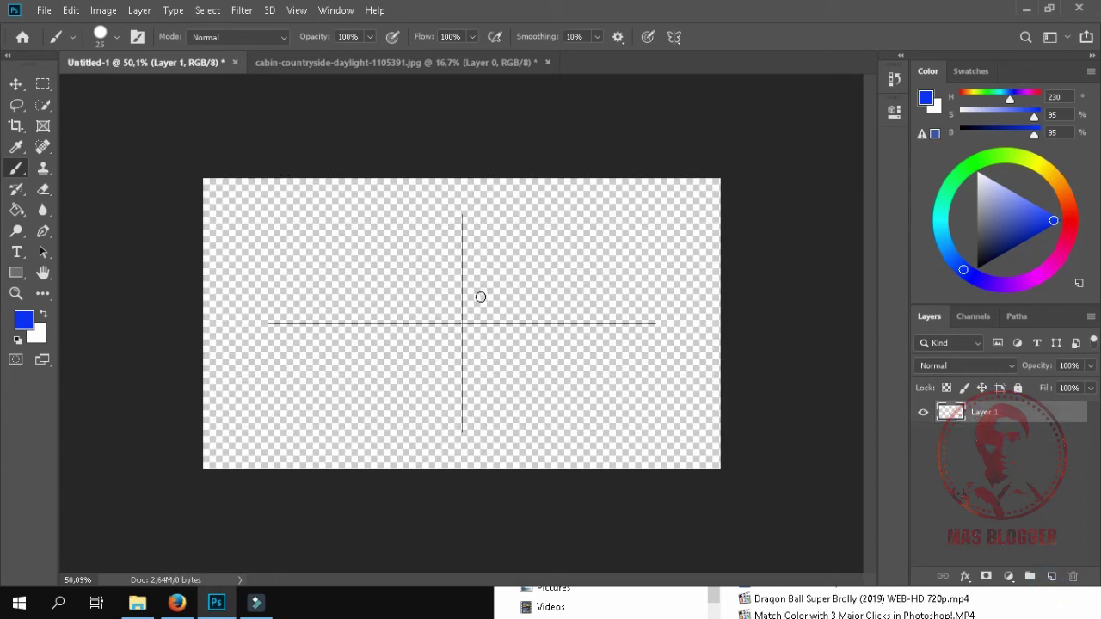
- Switch symmetry to Mandala with 9 segments
click(674, 37)
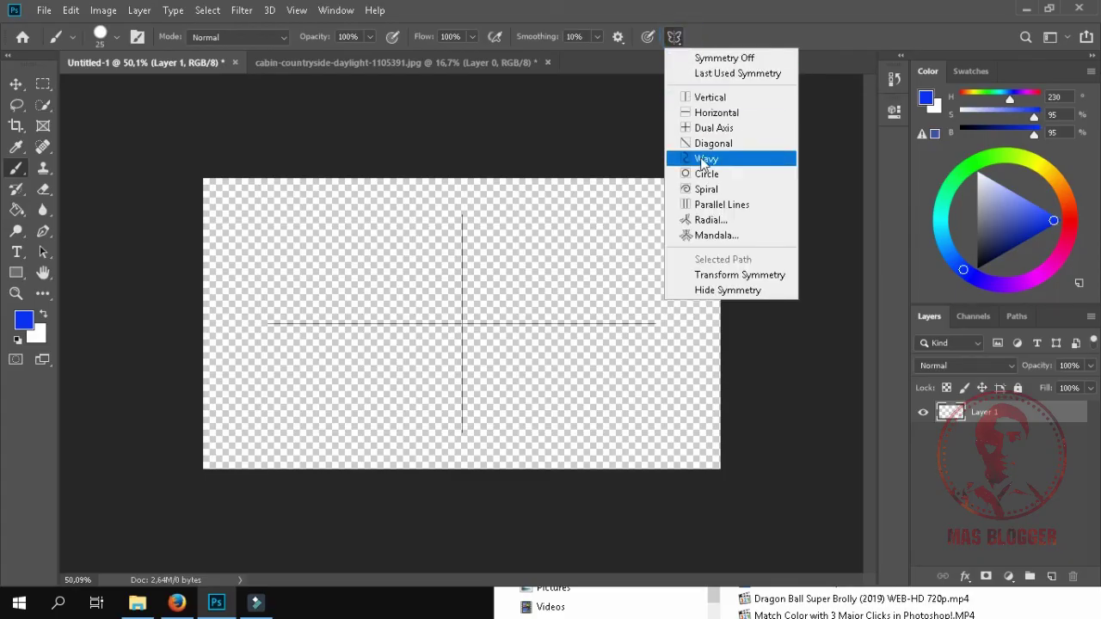
click(728, 235)
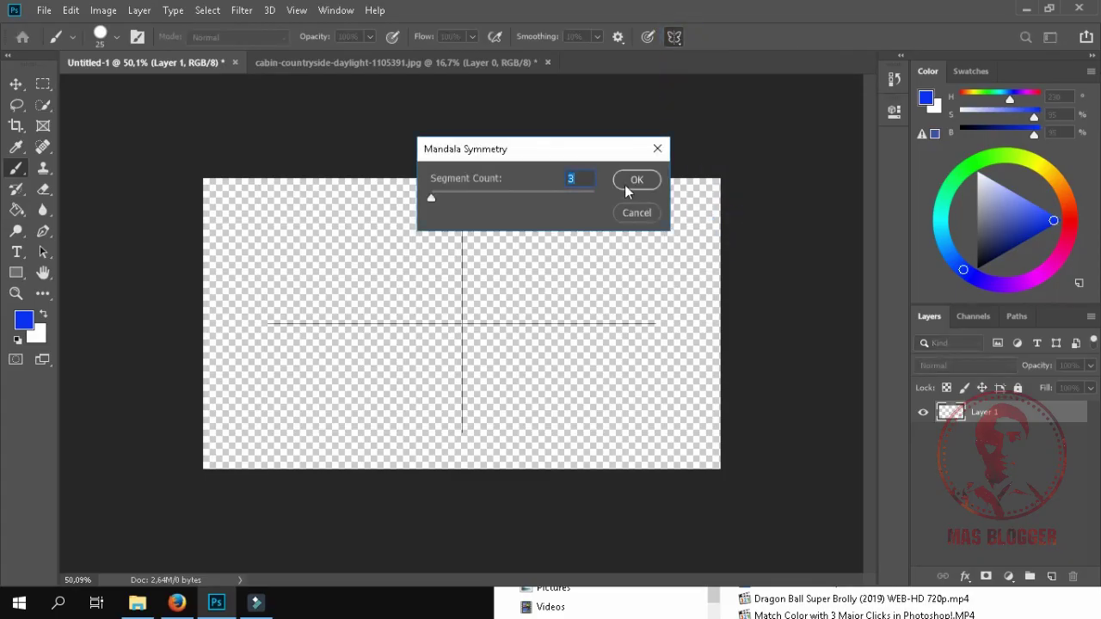
drag(430, 199, 490, 199)
click(636, 179)
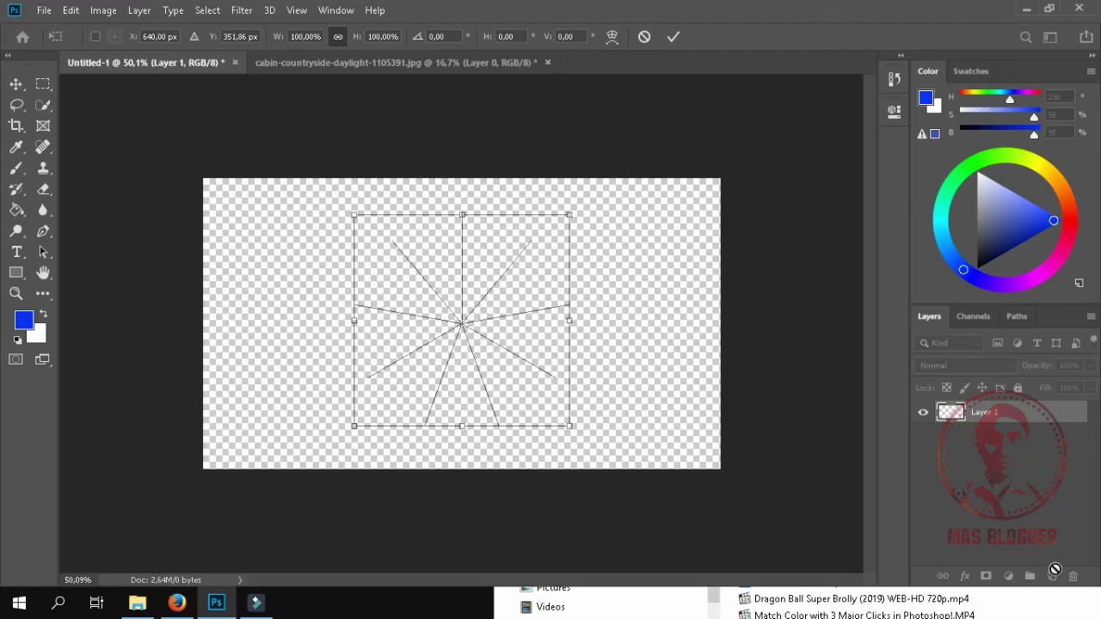
- Add Layer 2 below Layer 1, fill it blue, and return to brushing on Layer 1
click(673, 36)
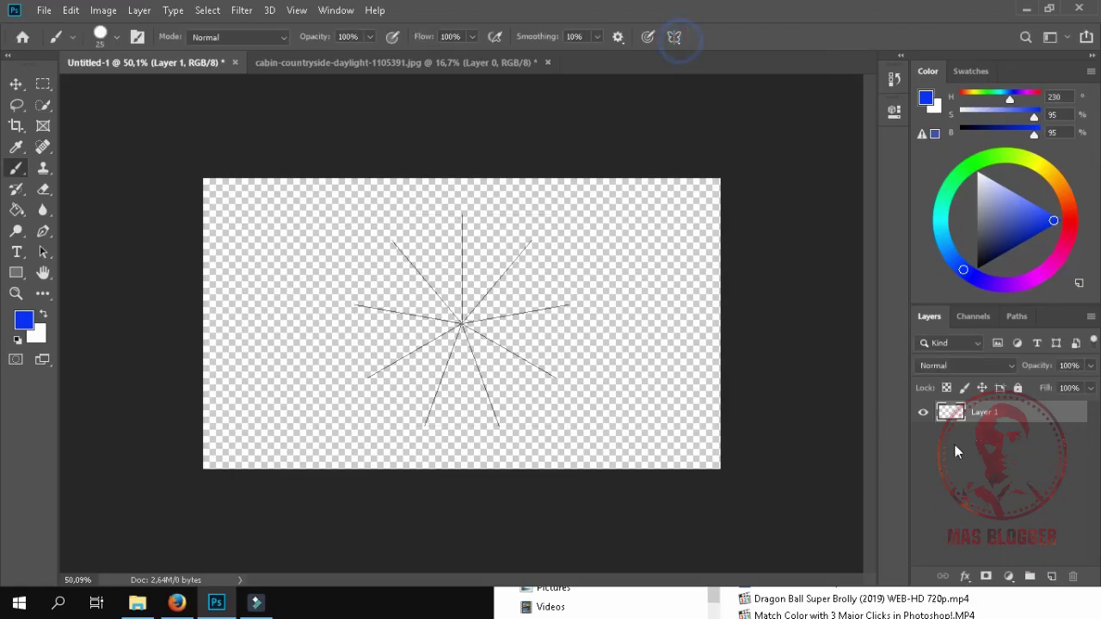
click(1051, 576)
drag(1020, 413, 1006, 448)
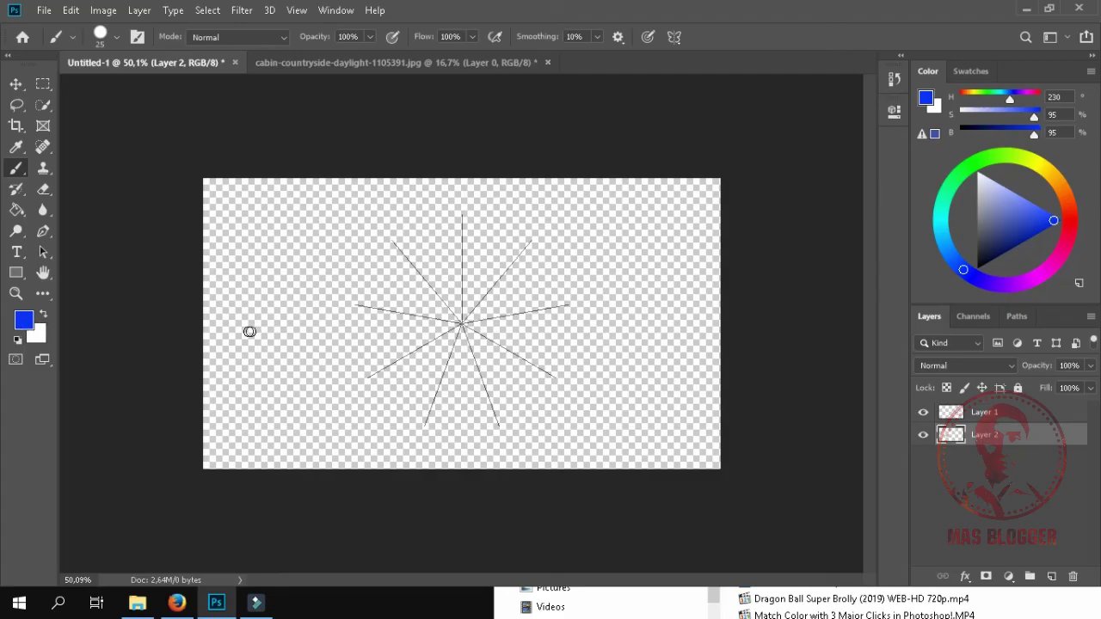
key(g)
click(269, 306)
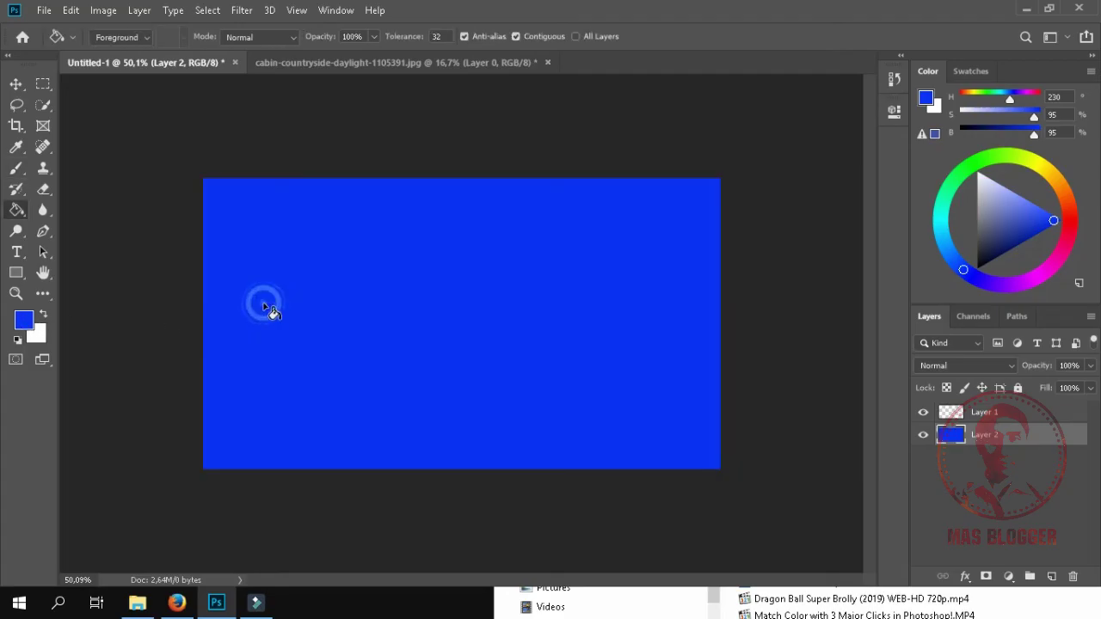
click(1002, 420)
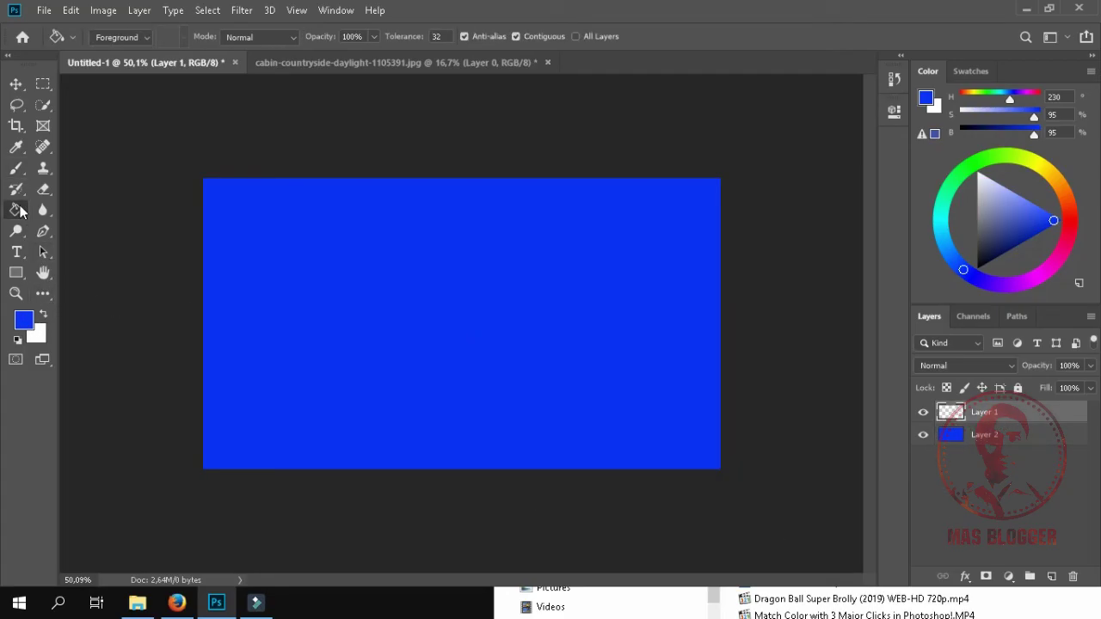
key(b)
scroll(447, 295, up, 1)
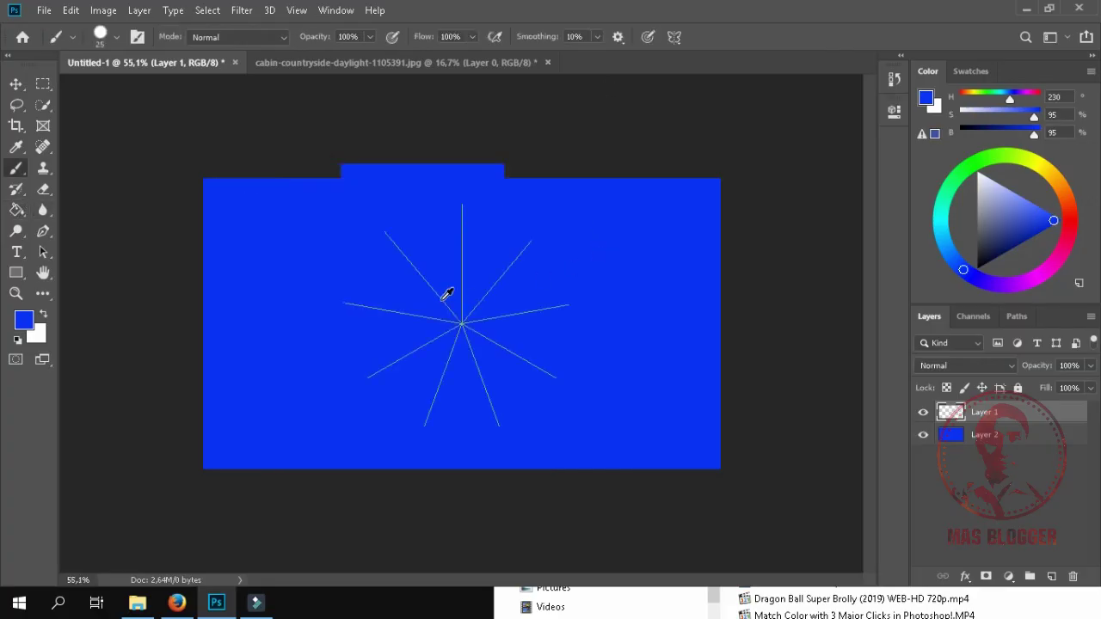
- Set the foreground colour to red and the brush size to 10
click(23, 320)
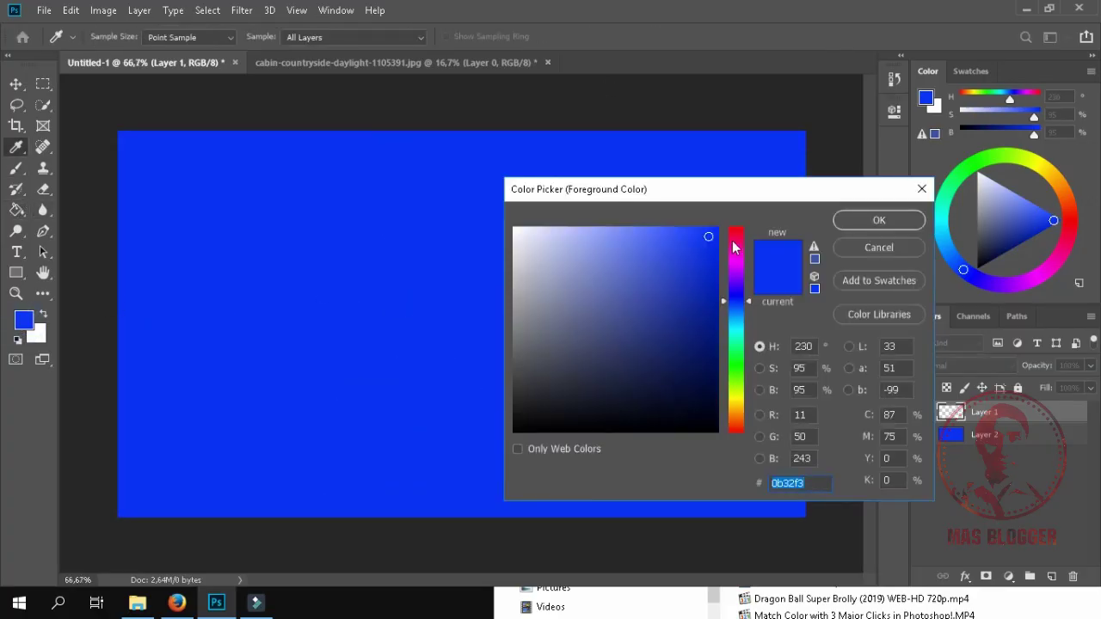
drag(733, 247, 733, 233)
click(876, 222)
key(b)
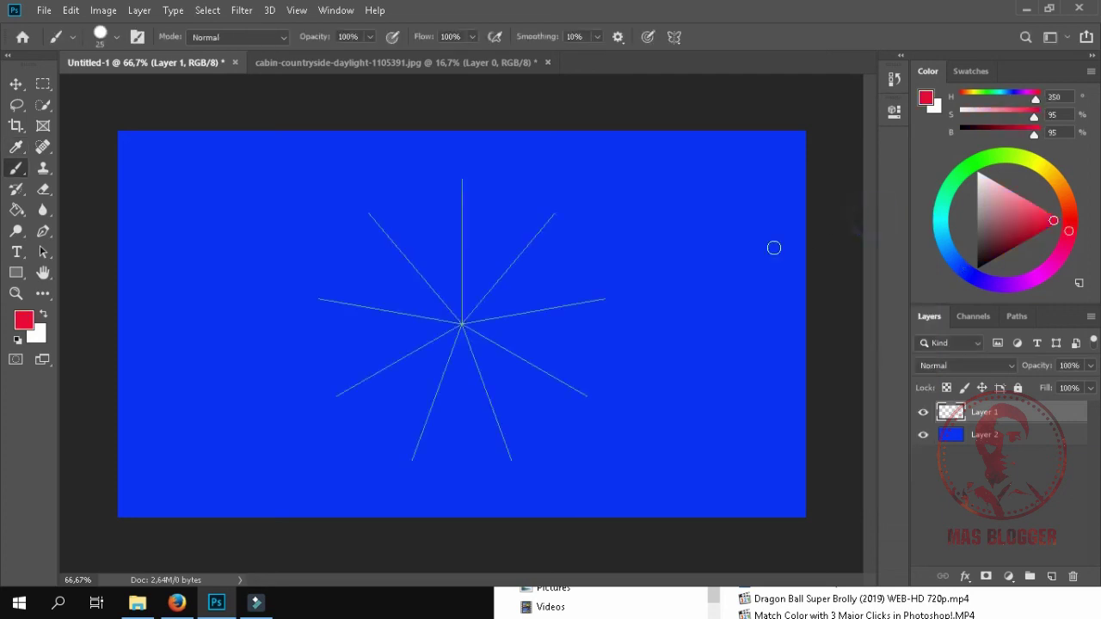
scroll(418, 283, up, 3)
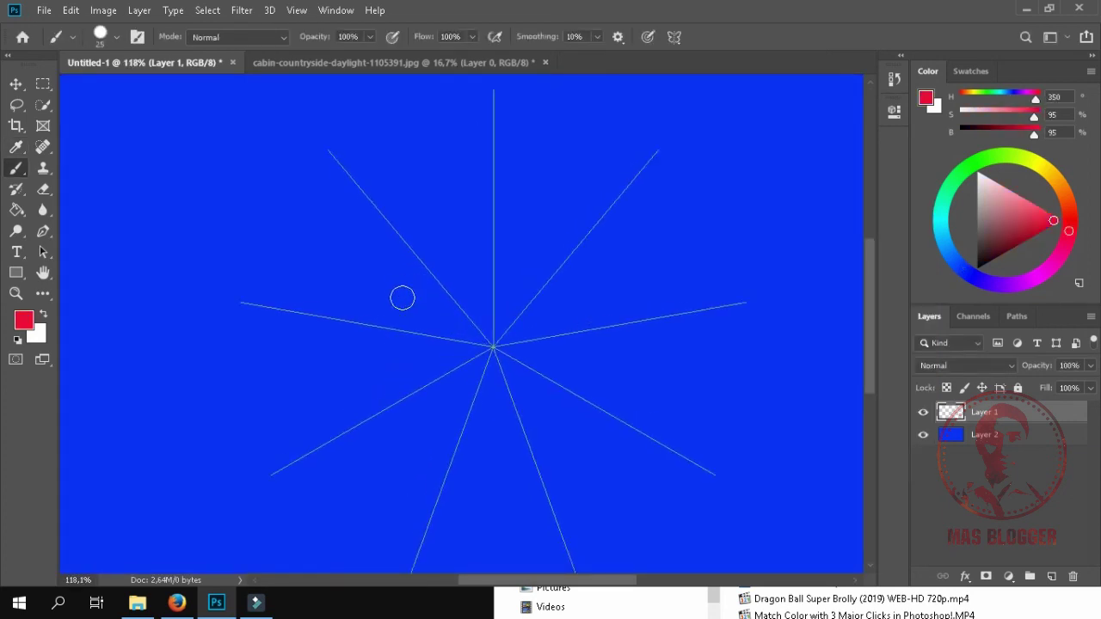
key(bracketleft)
key(bracketleft)
- Paint red mandala petals, leaf outlines and a centre circle, then add a new layer
mouse_move(435, 315)
mouse_down()
mouse_move(365, 254)
mouse_move(300, 256)
mouse_up()
mouse_move(346, 285)
mouse_down()
mouse_move(266, 255)
mouse_move(230, 201)
mouse_up()
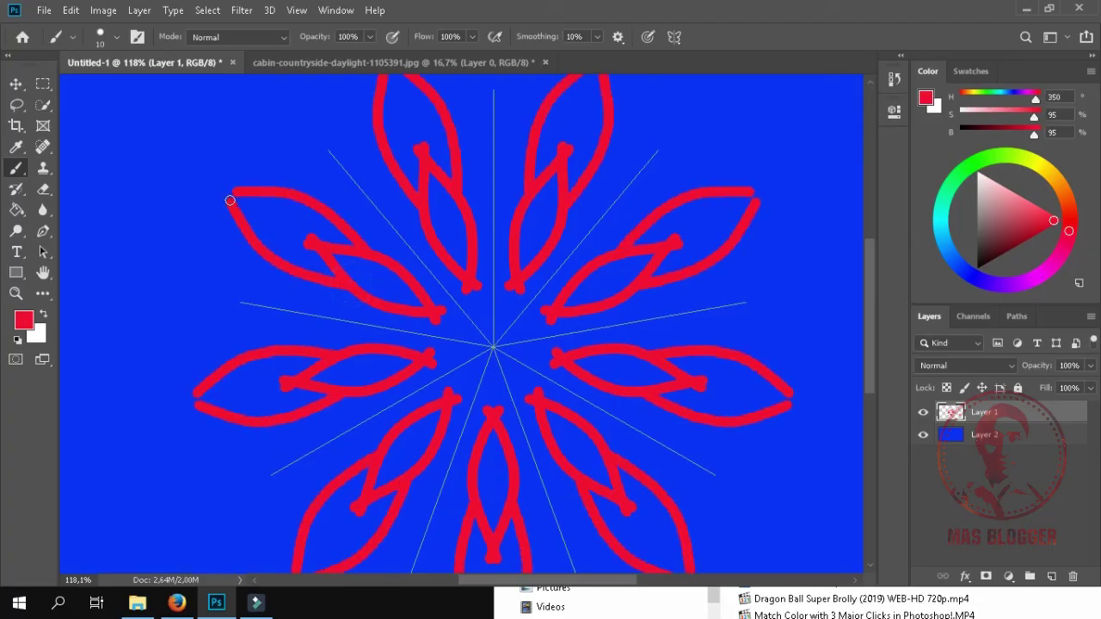
scroll(272, 305, down, 3)
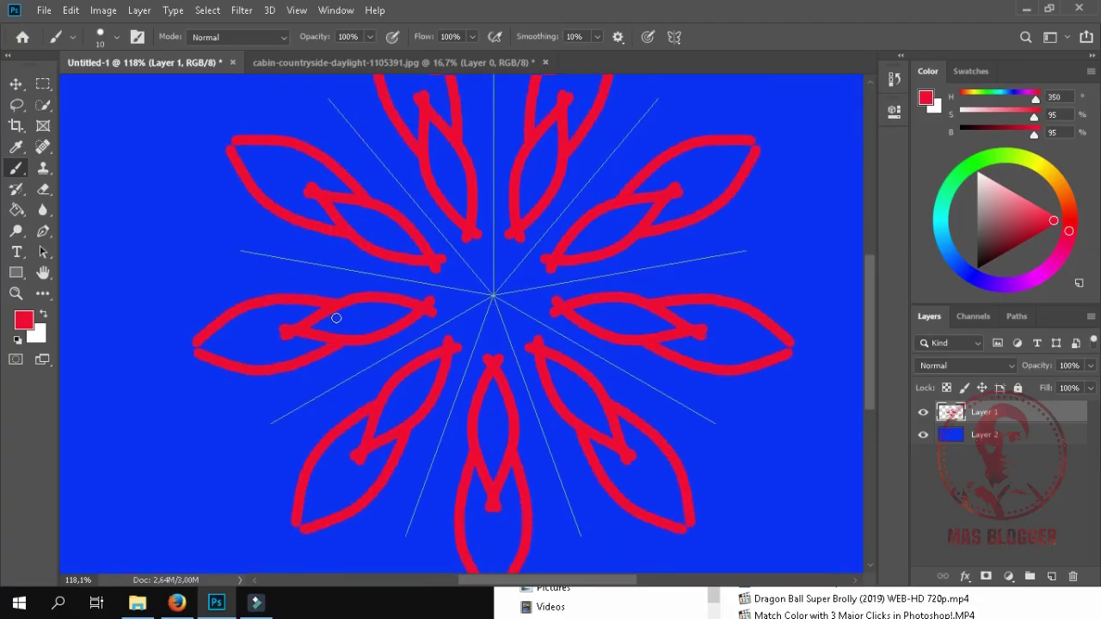
scroll(337, 319, down, 3)
scroll(337, 318, up, 2)
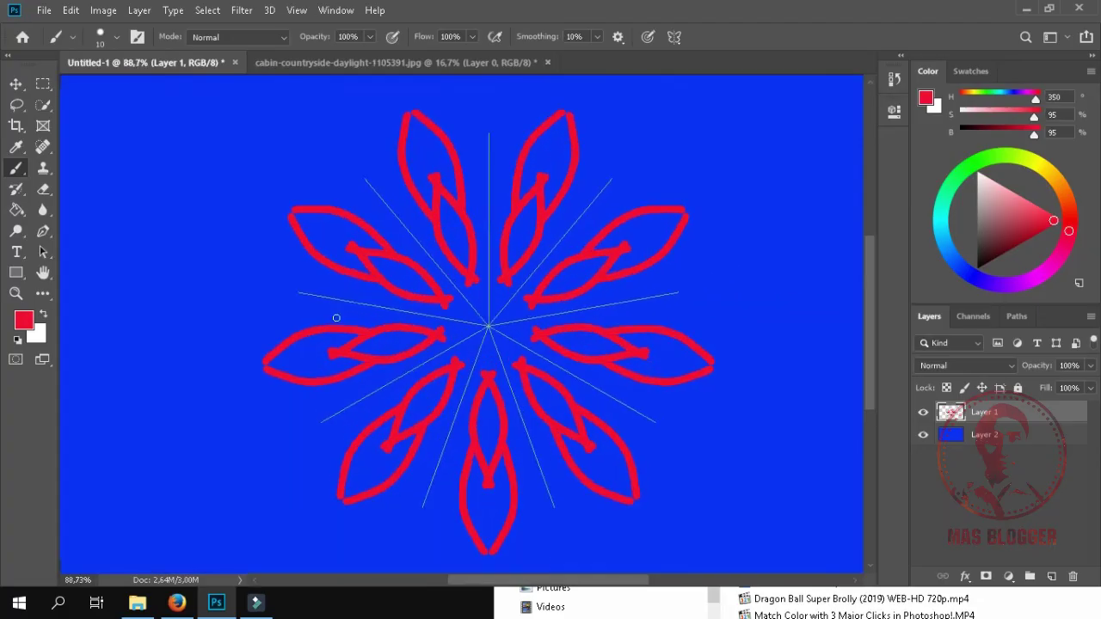
drag(329, 328, 327, 299)
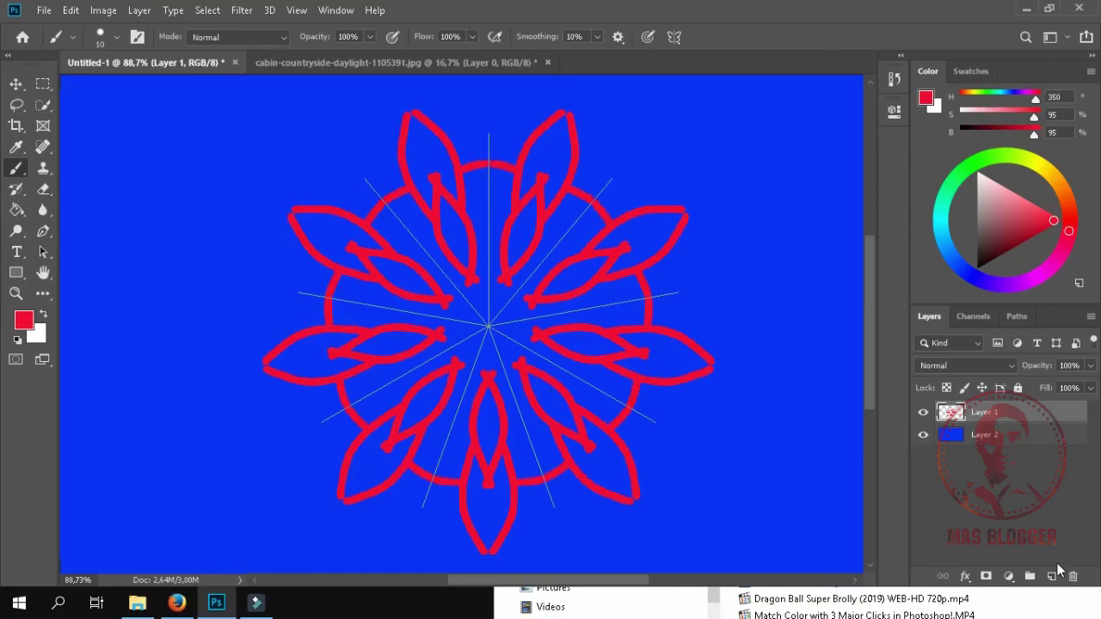
click(1051, 577)
- Set the foreground colour to a bright orange (hue 32)
click(24, 321)
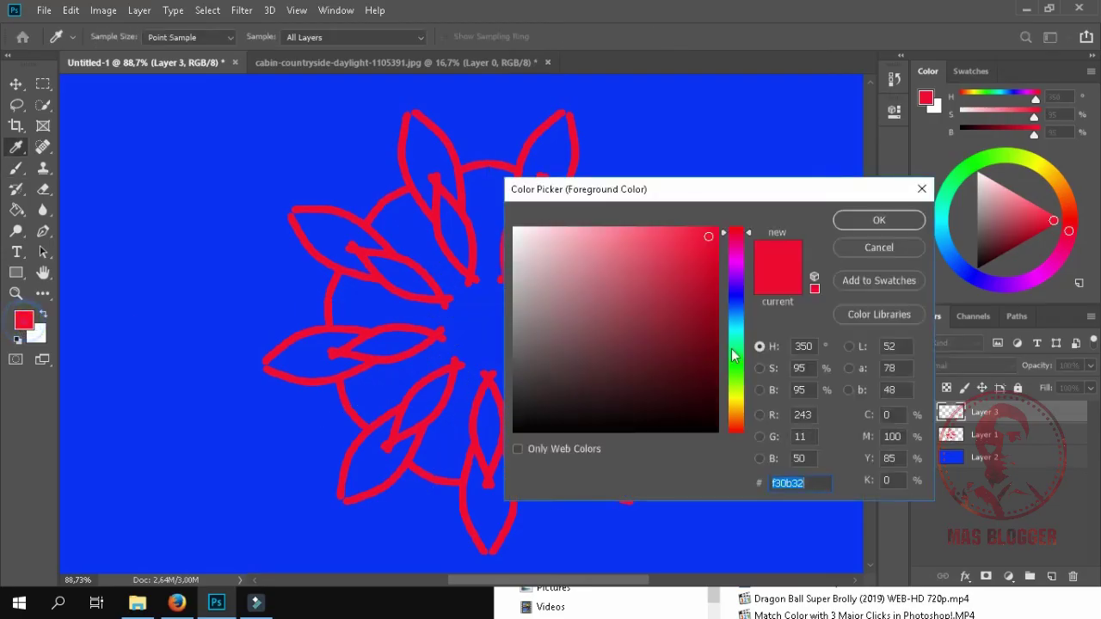
click(737, 415)
drag(688, 290, 688, 238)
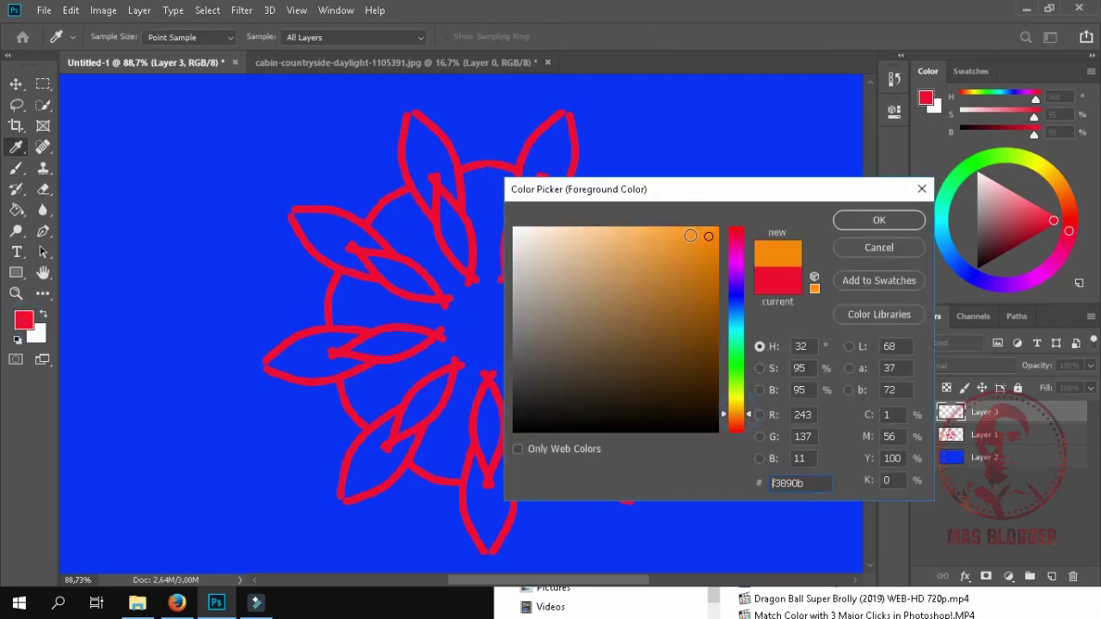
click(877, 220)
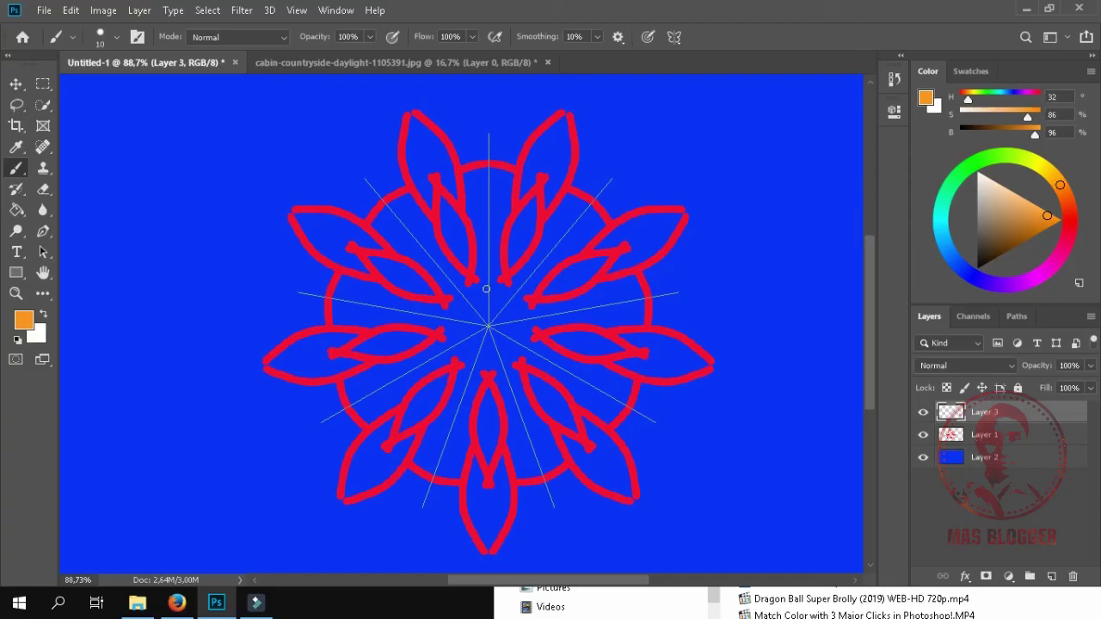
- Paint an orange ring and star outline around the centre, then add a new layer
drag(488, 289, 464, 300)
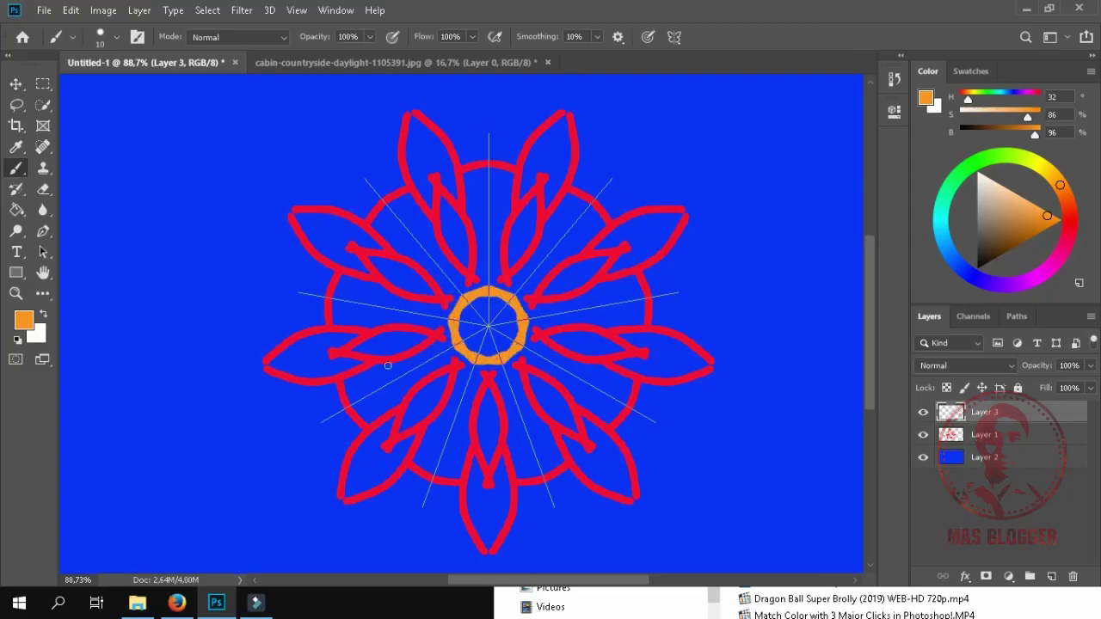
drag(392, 382, 385, 326)
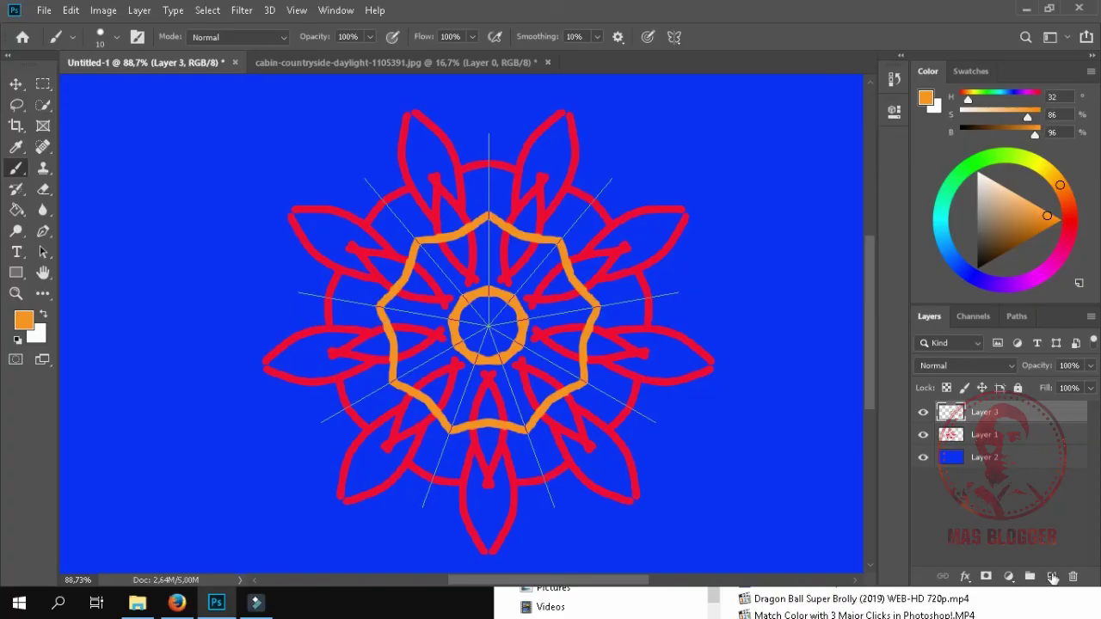
click(1051, 577)
- Set the foreground colour to a darker cyan/teal
click(27, 321)
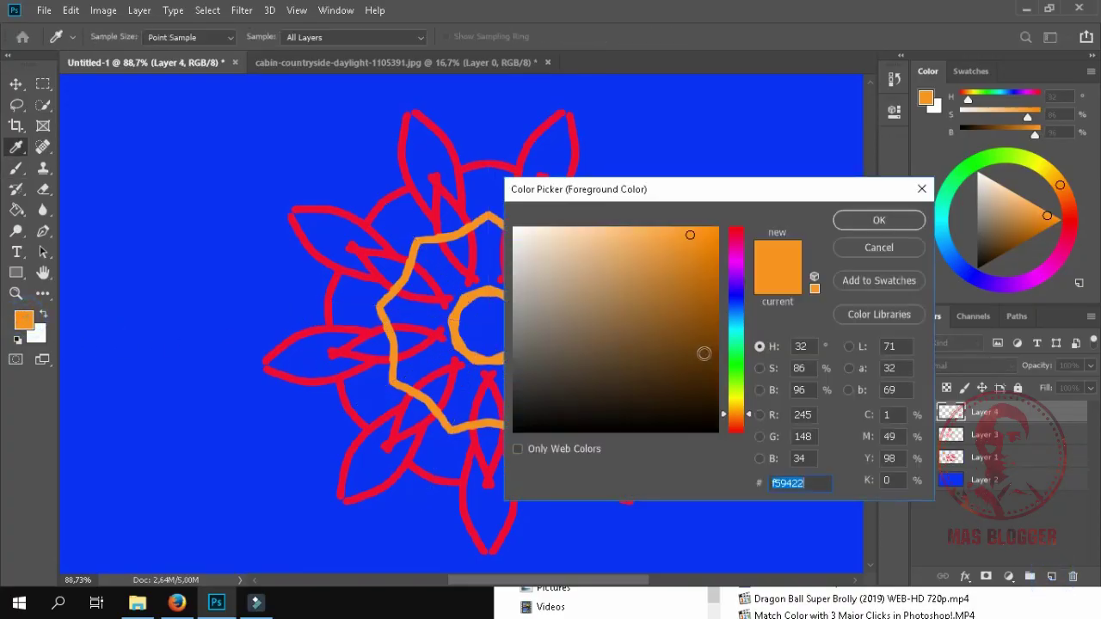
click(739, 328)
click(696, 279)
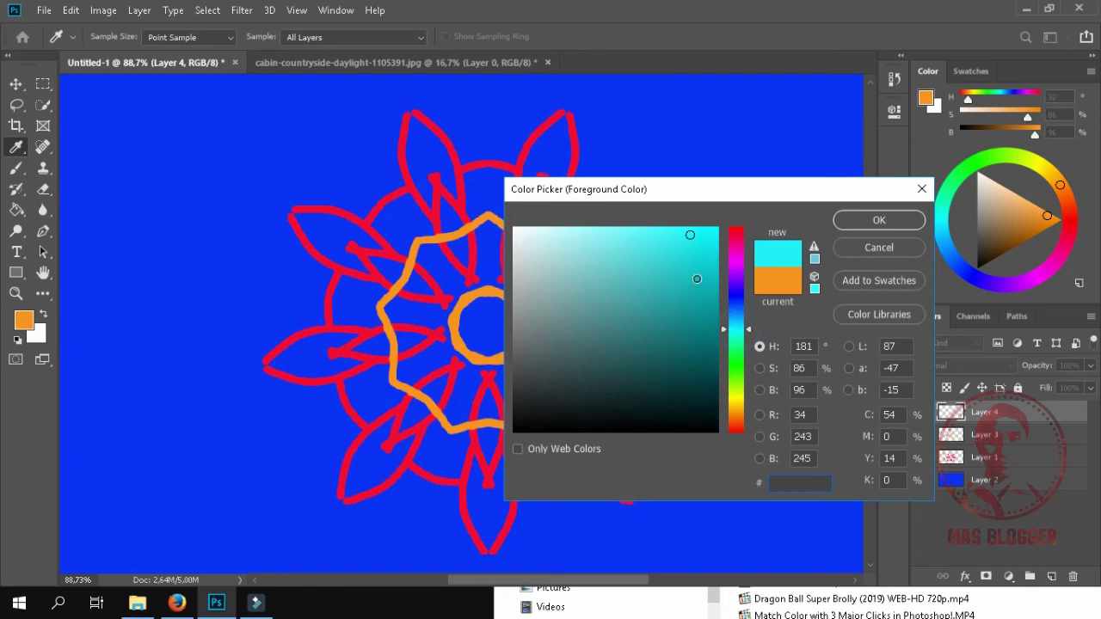
click(851, 222)
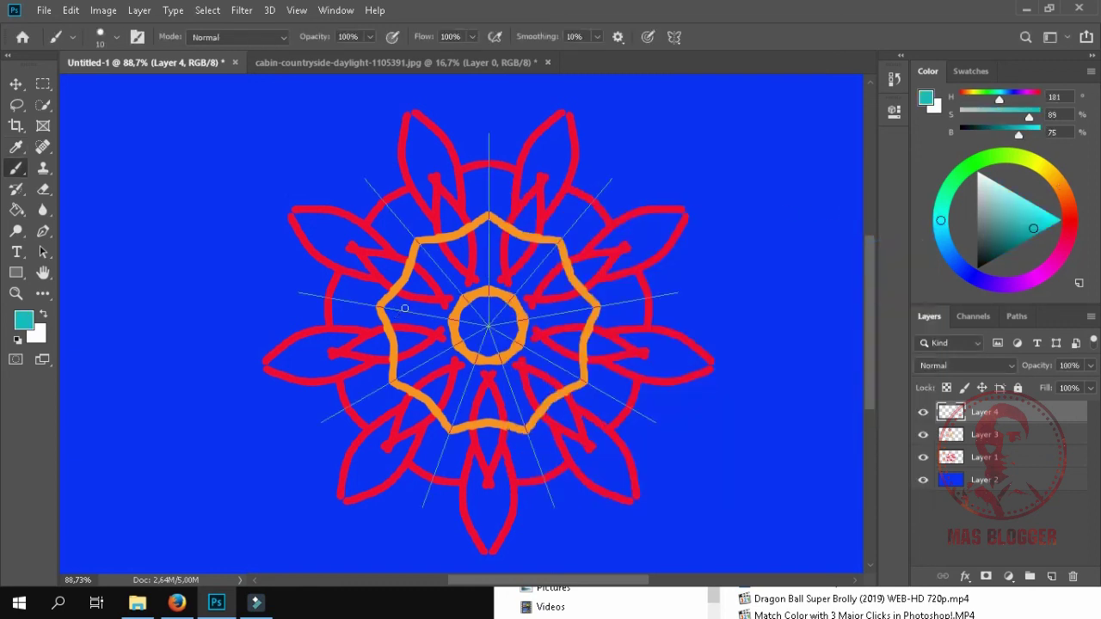
- Paint cyan symmetrical spokes and an outer ring through the mandala
drag(406, 309, 300, 266)
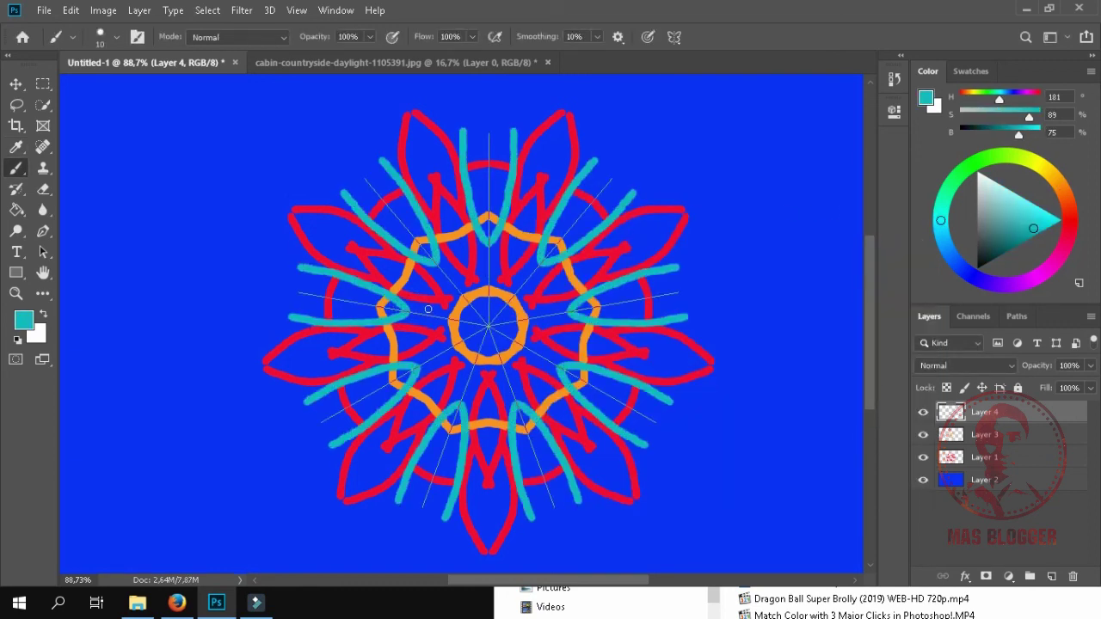
drag(341, 302, 417, 261)
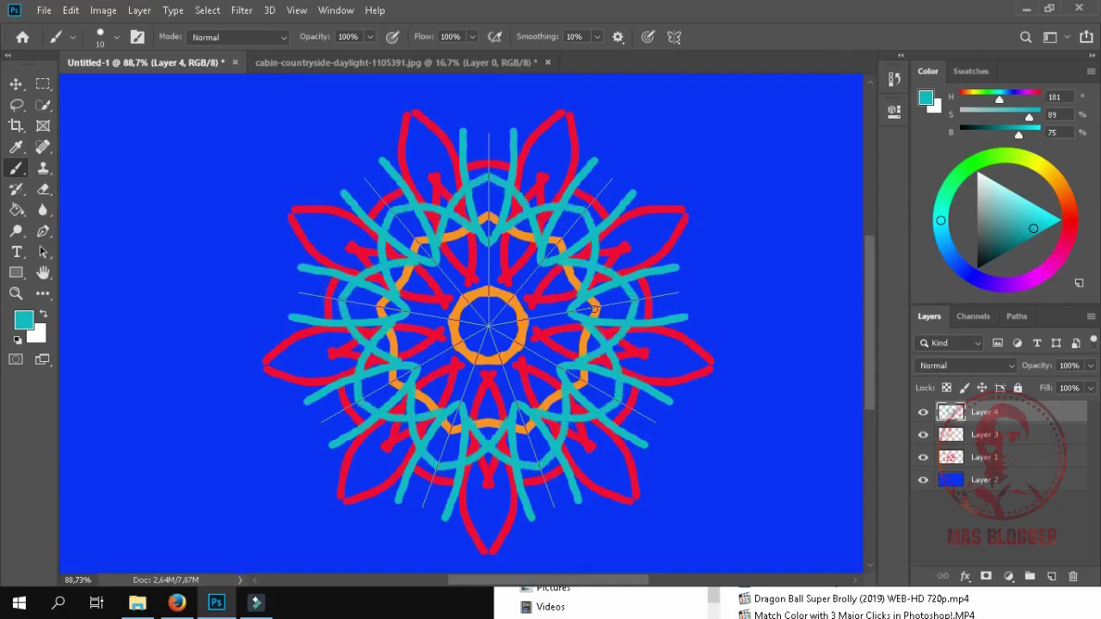
scroll(601, 294, down, 2)
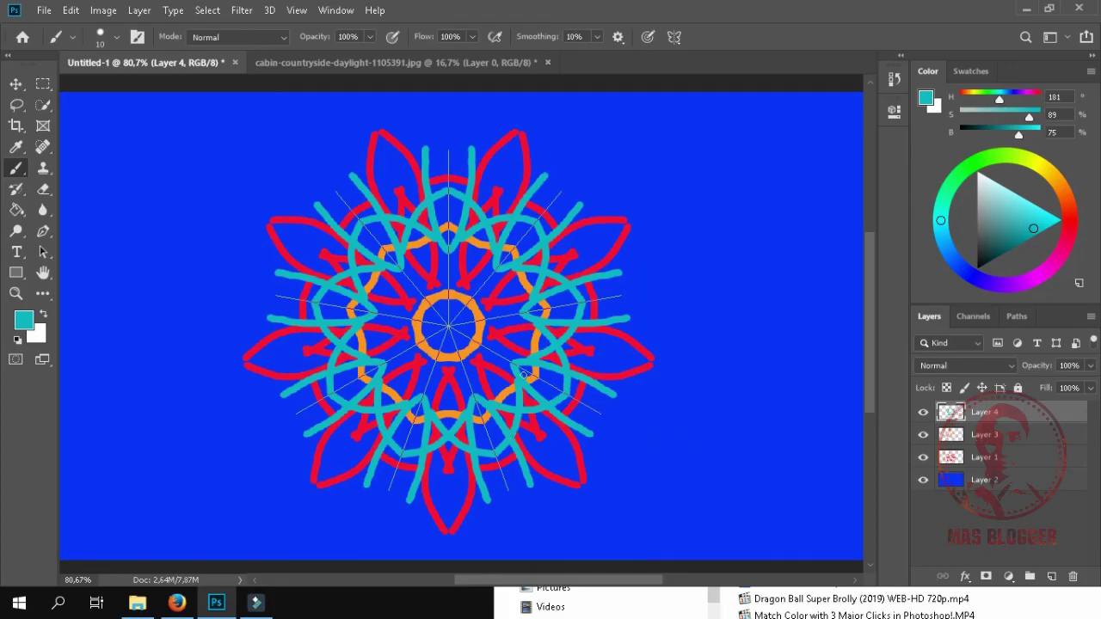
- Delete Layers 4, 3 and 1, then fill Layer 2 white
shift+click(1021, 460)
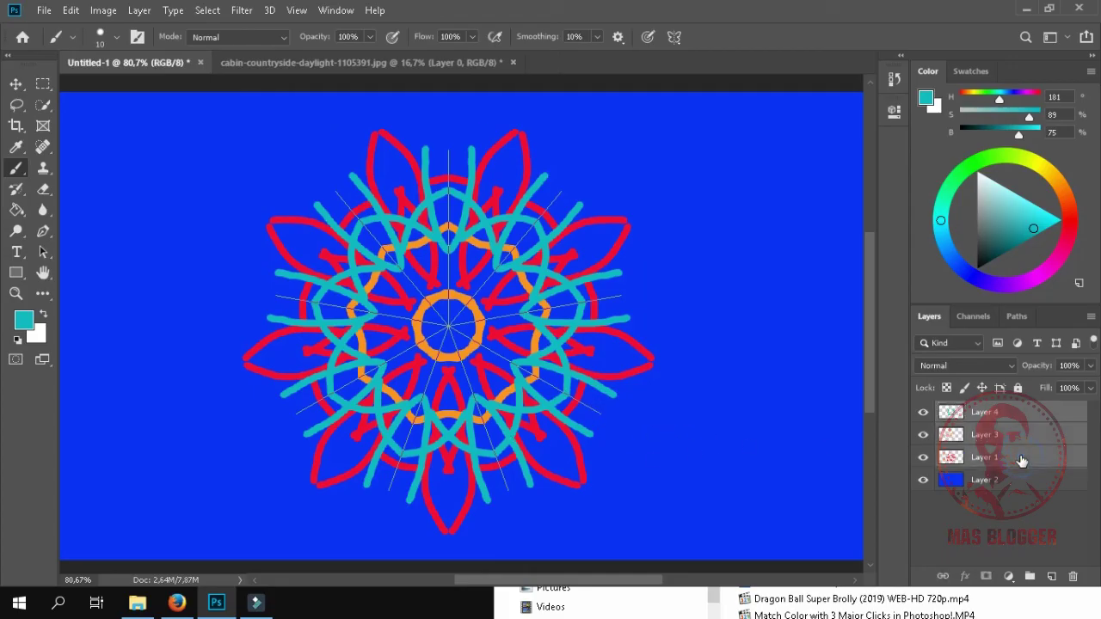
key(Delete)
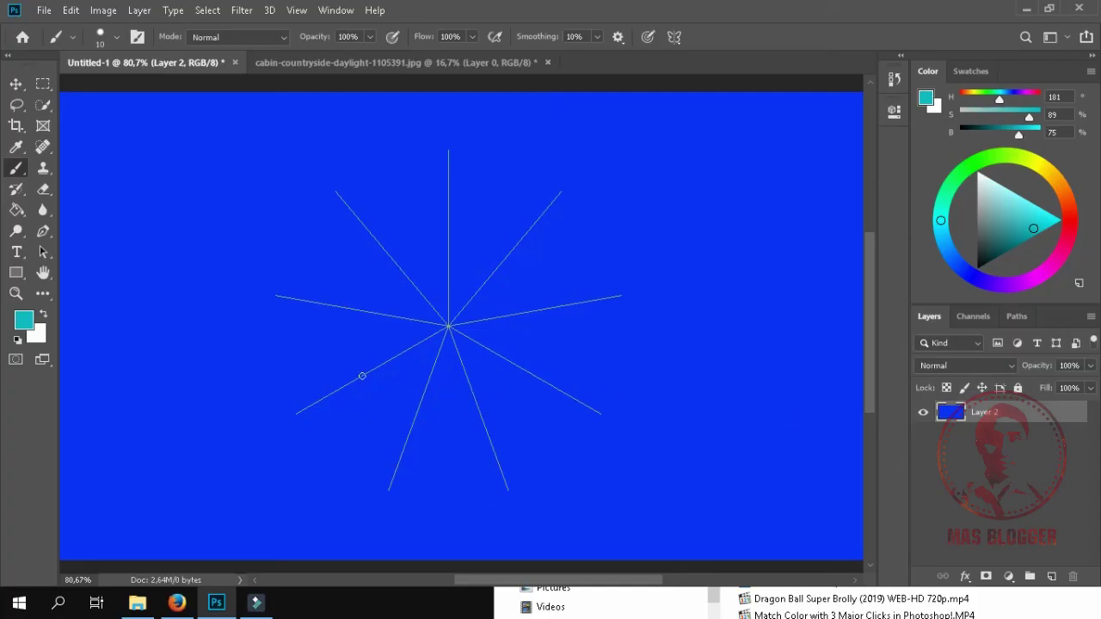
key(d)
key(x)
key(g)
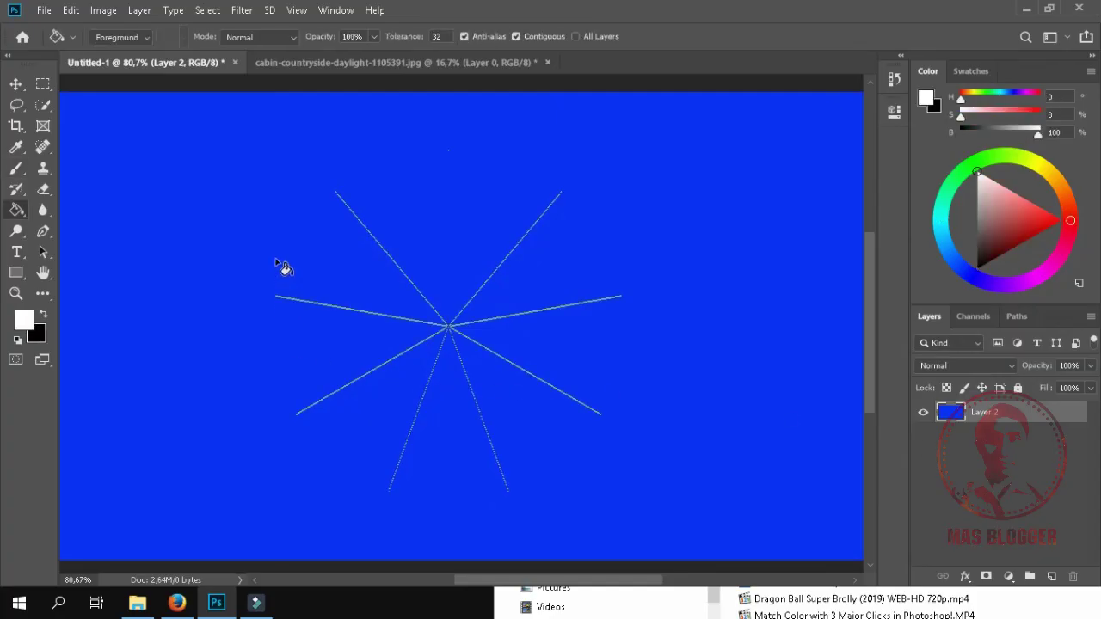
click(277, 261)
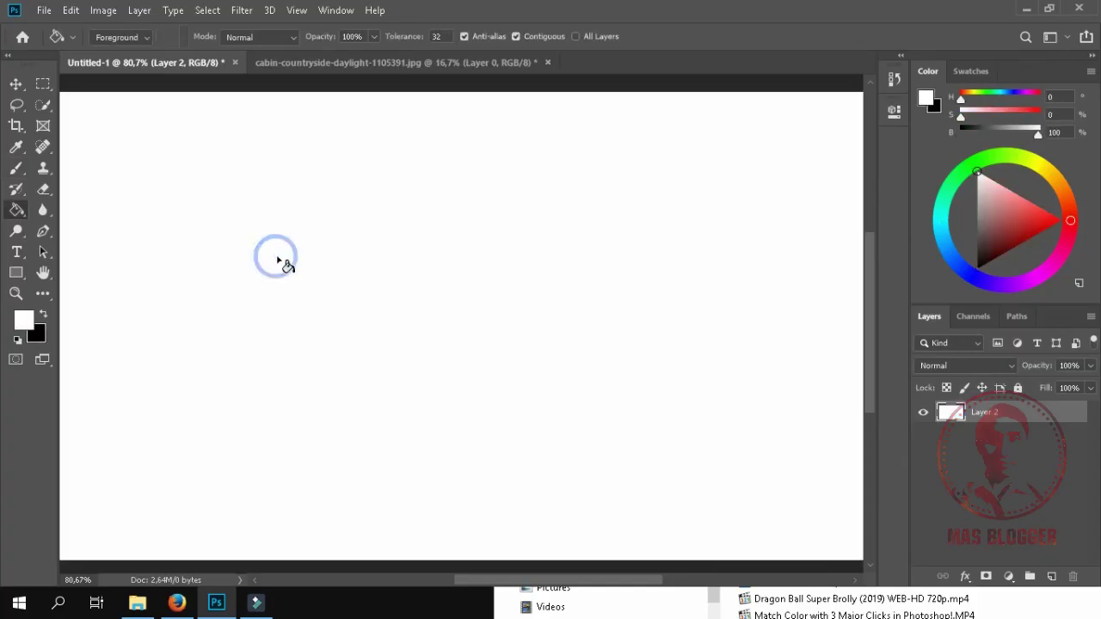
- Show the nine-spoke radial symmetry guide lines again
click(39, 253)
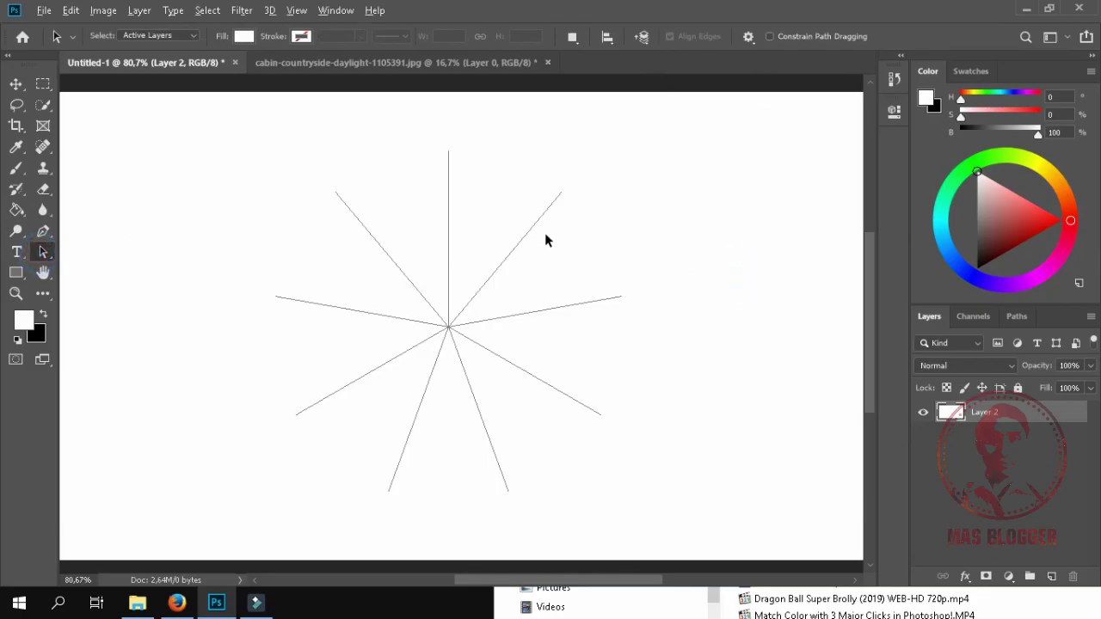
scroll(545, 233, down, 1)
scroll(545, 233, up, 1)
scroll(546, 233, up, 1)
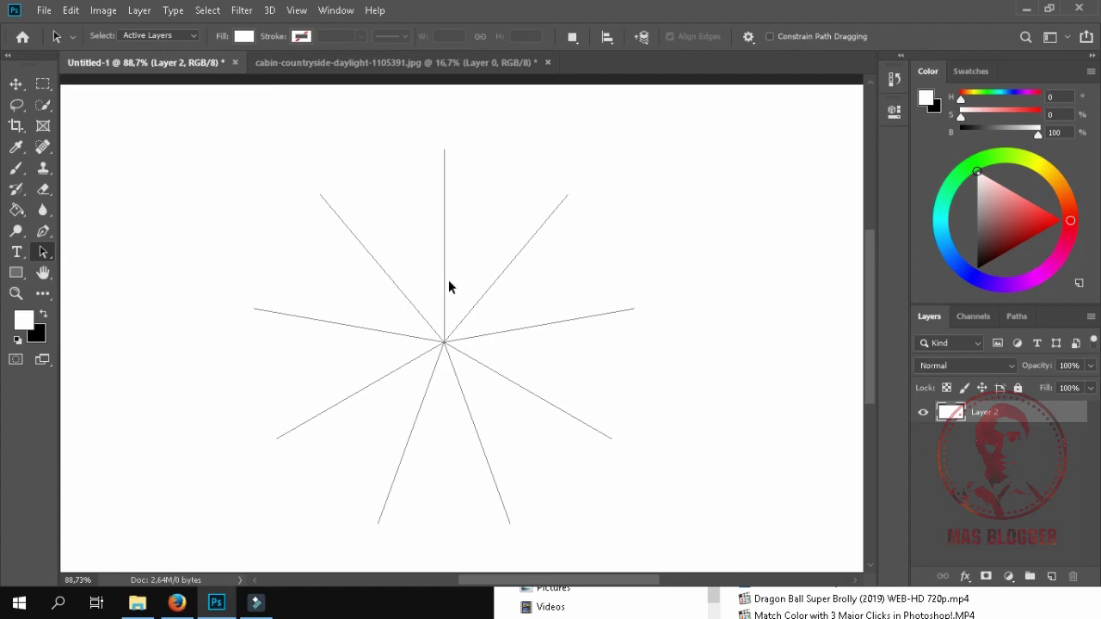
click(76, 10)
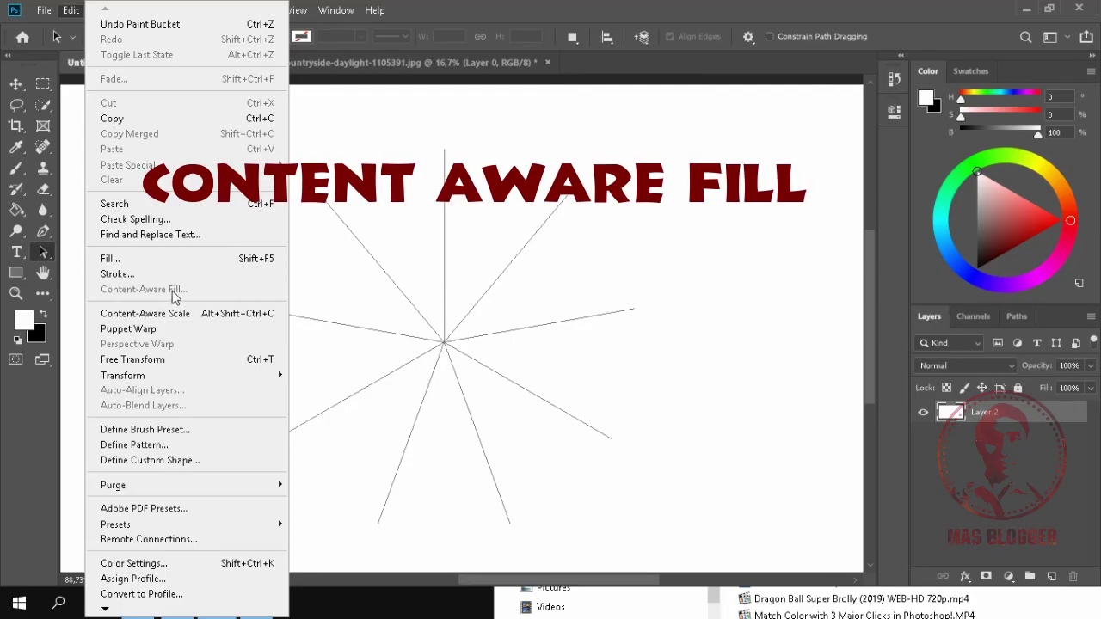
click(659, 257)
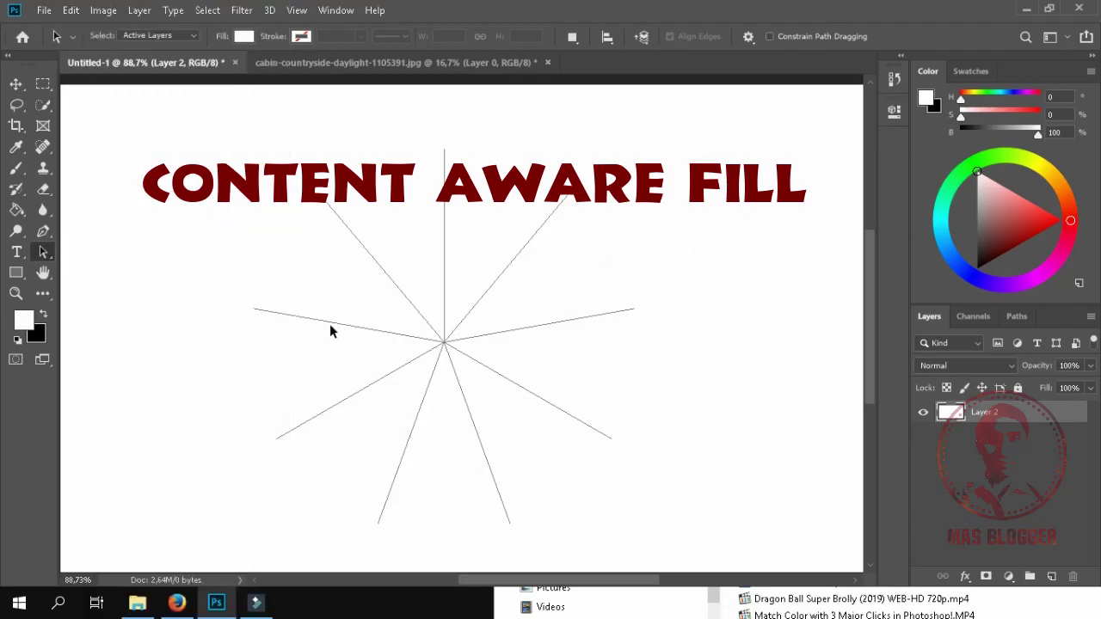